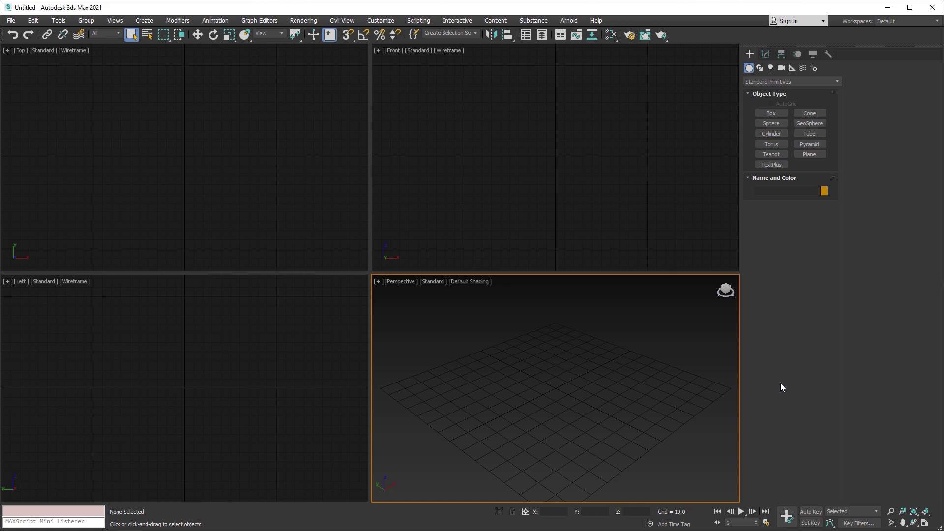
# - Draw a box, maximise the Perspective viewport and show it with Edged Faces
pyautogui.click(771, 113)
pyautogui.moveTo(484, 389); pyautogui.dragTo(656, 389)
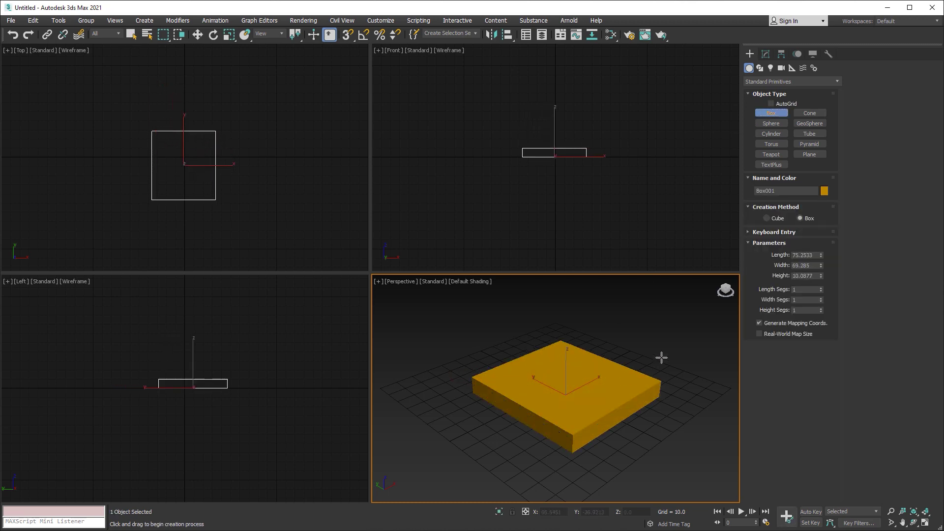
pyautogui.hotkey('alt', 'w')
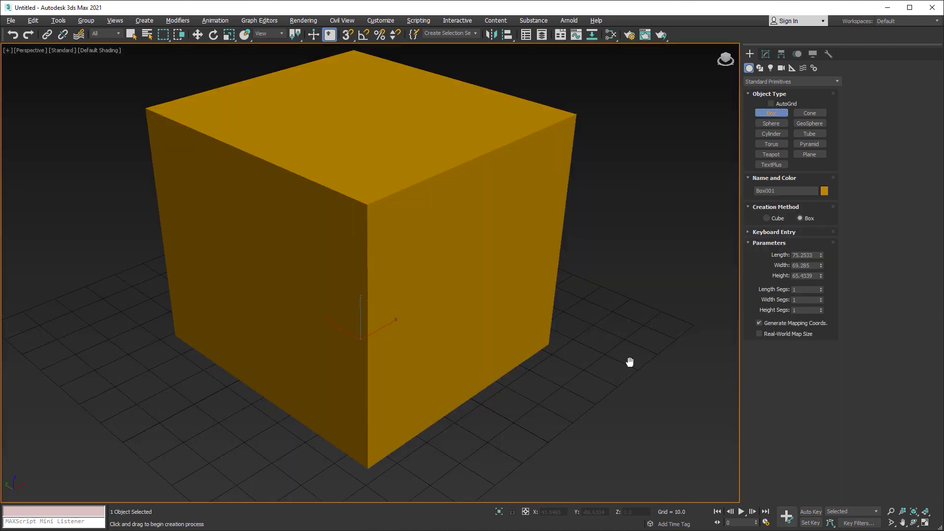
pyautogui.press('F4')
# - Subdivide the box into 5 length segments and 8 width segments
pyautogui.moveTo(820, 255); pyautogui.dragTo(821, 257)
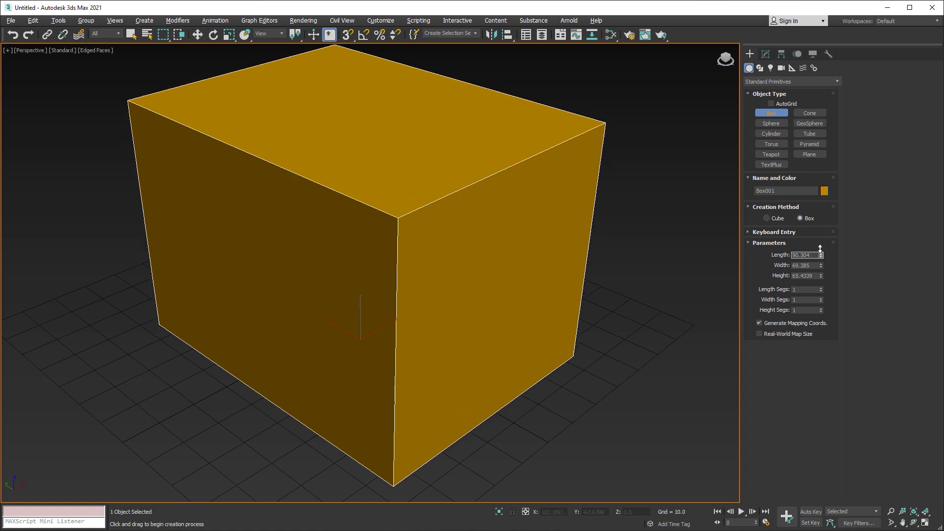
pyautogui.click(820, 287)
pyautogui.moveTo(820, 289); pyautogui.dragTo(820, 298)
# - Convert the box to Editable Poly and push one top vertex down
pyautogui.rightClick(653, 282)
pyautogui.rightClick(522, 249)
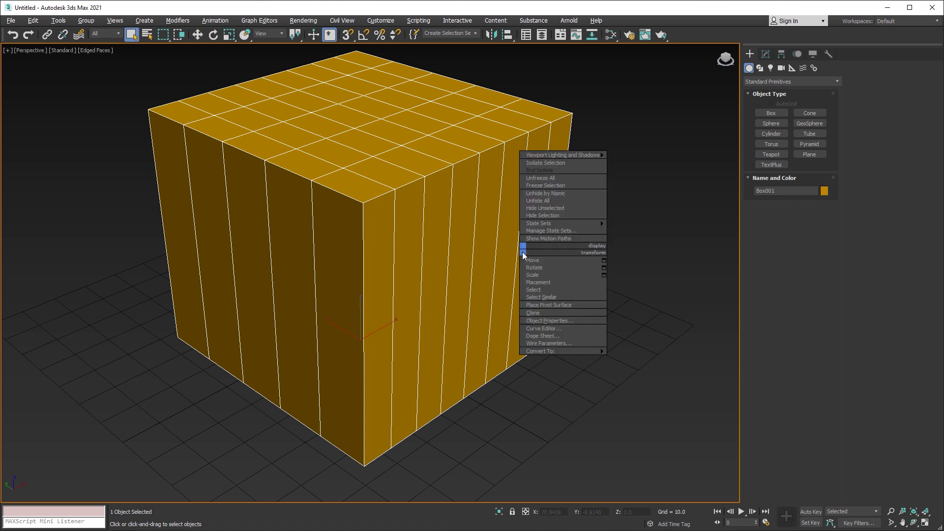
pyautogui.click(653, 358)
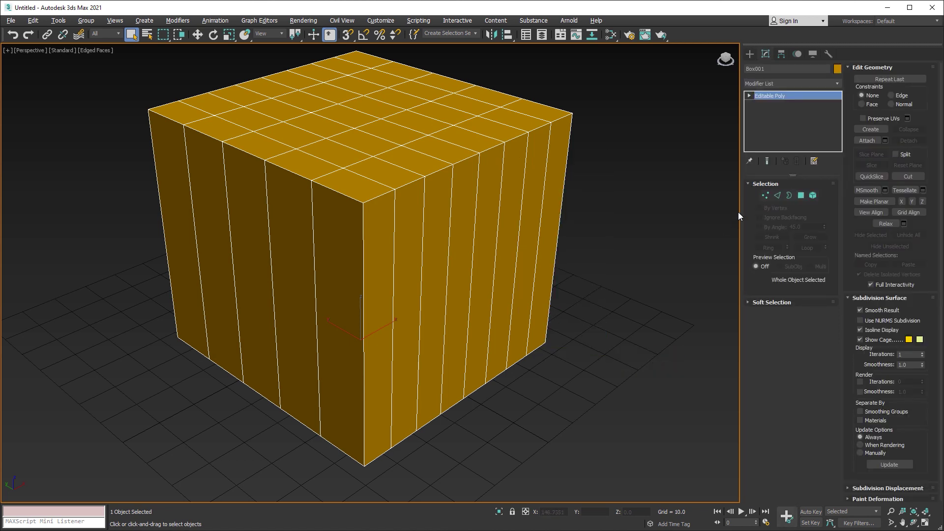
pyautogui.press('1')
pyautogui.click(426, 175)
pyautogui.press('w')
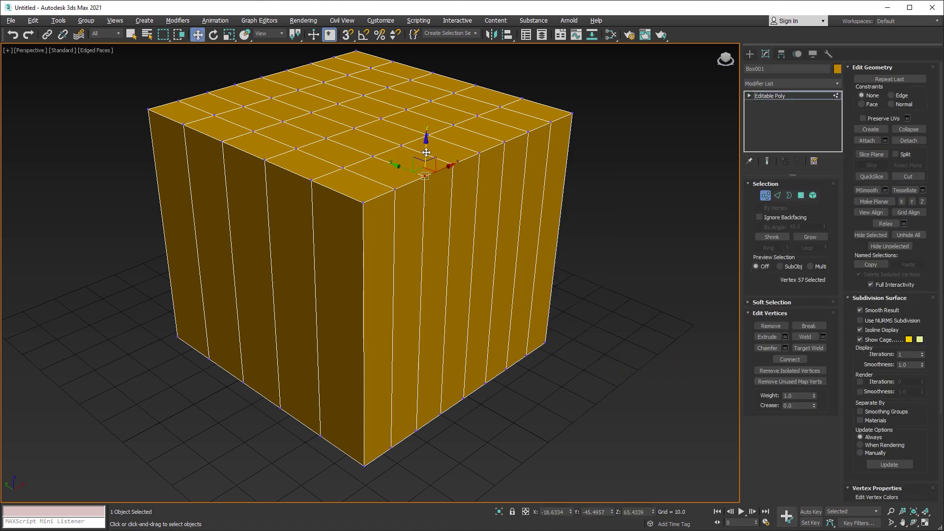
pyautogui.moveTo(424, 148)
pyautogui.mouseDown()
pyautogui.moveTo(428, 131)
pyautogui.moveTo(463, 207)
pyautogui.mouseUp()
# - Pull a right-side vertical edge outward, then select all front vertical edges
pyautogui.click(777, 196)
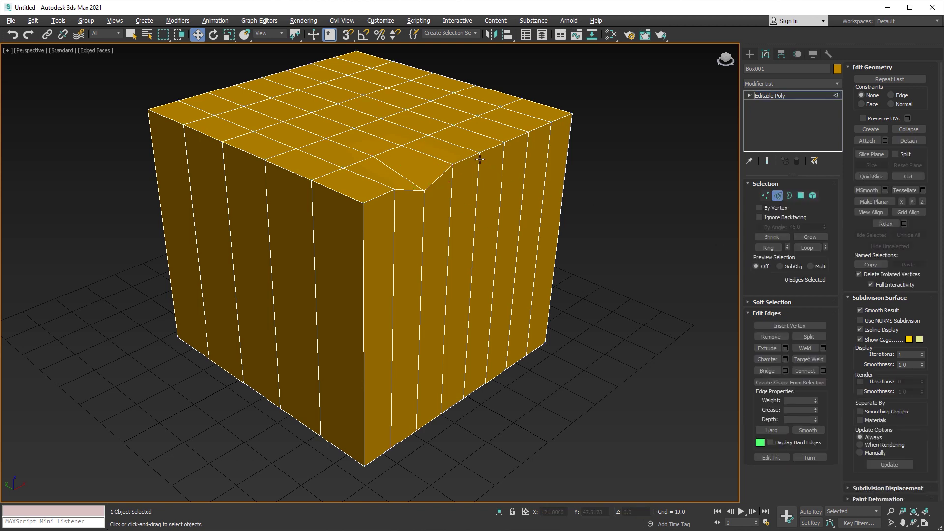
pyautogui.click(477, 196)
pyautogui.moveTo(447, 274); pyautogui.dragTo(459, 286)
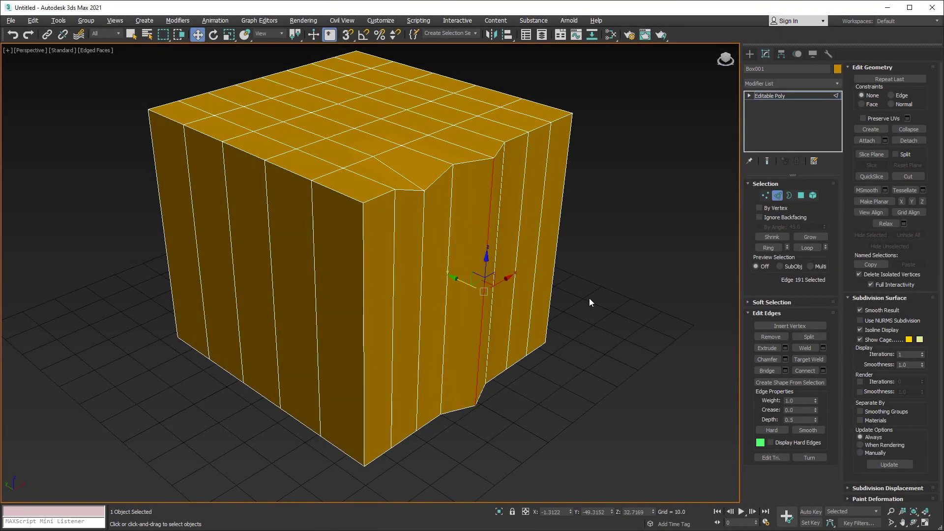
pyautogui.moveTo(581, 308)
pyautogui.keyDown('alt'); pyautogui.mouseDown(button='middle')
pyautogui.moveTo(582, 292)
pyautogui.moveTo(604, 280)
pyautogui.mouseUp(button='middle'); pyautogui.keyUp('alt')
pyautogui.moveTo(604, 276); pyautogui.dragTo(127, 258)
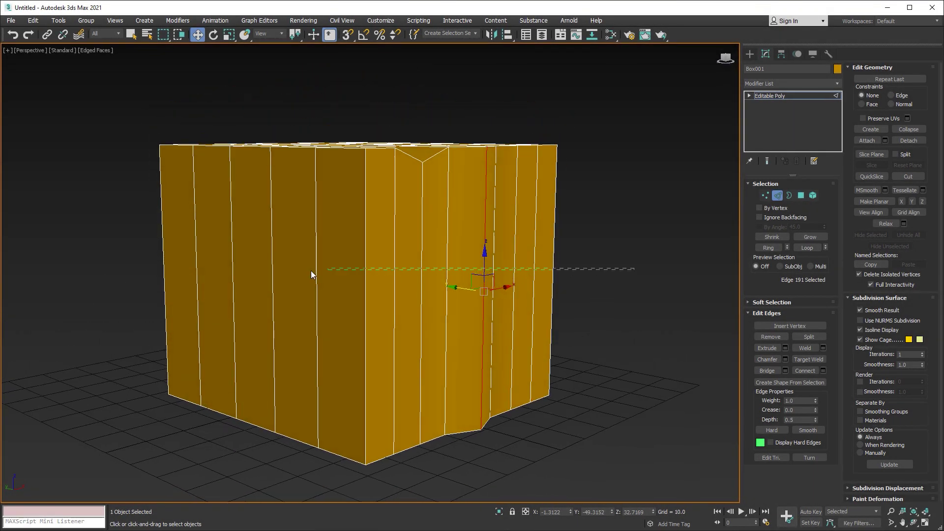
# - Try Connect on the vertical edges twice and undo both results
pyautogui.click(806, 371)
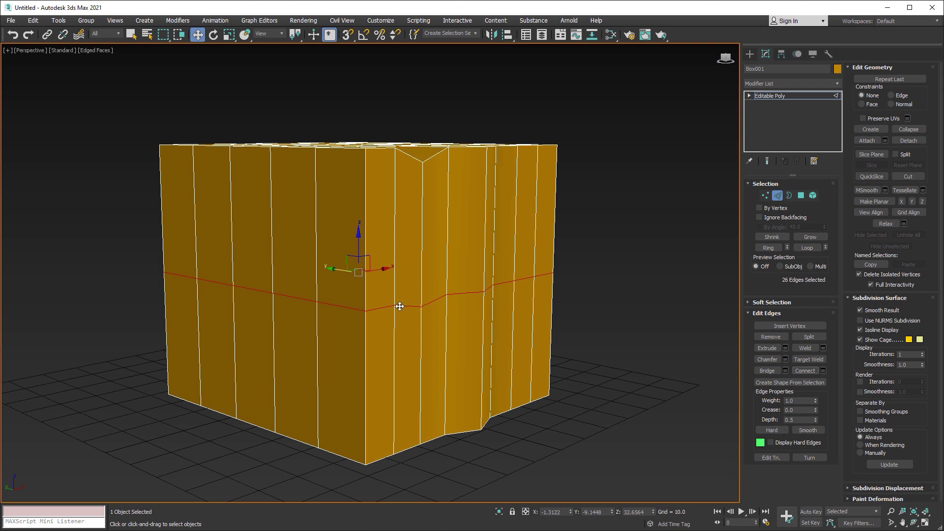
pyautogui.hotkey('ctrl', 'z')
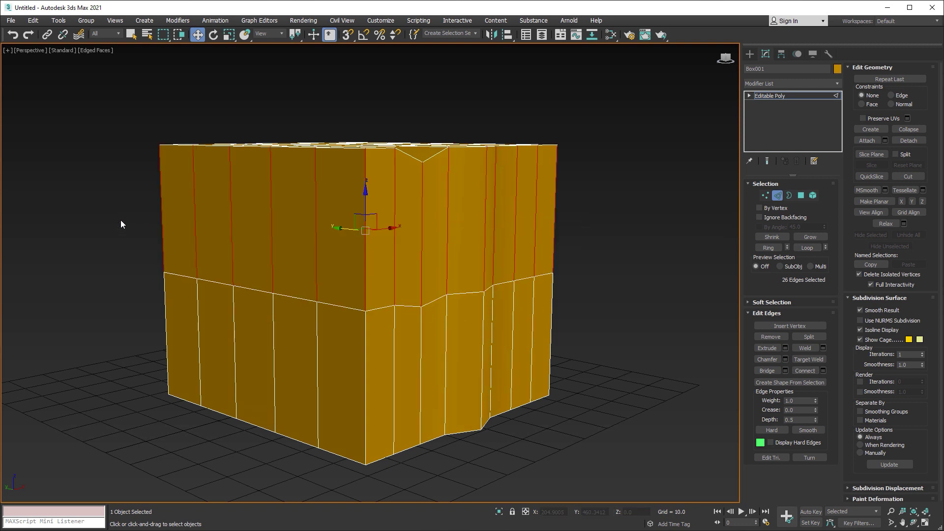
pyautogui.click(794, 371)
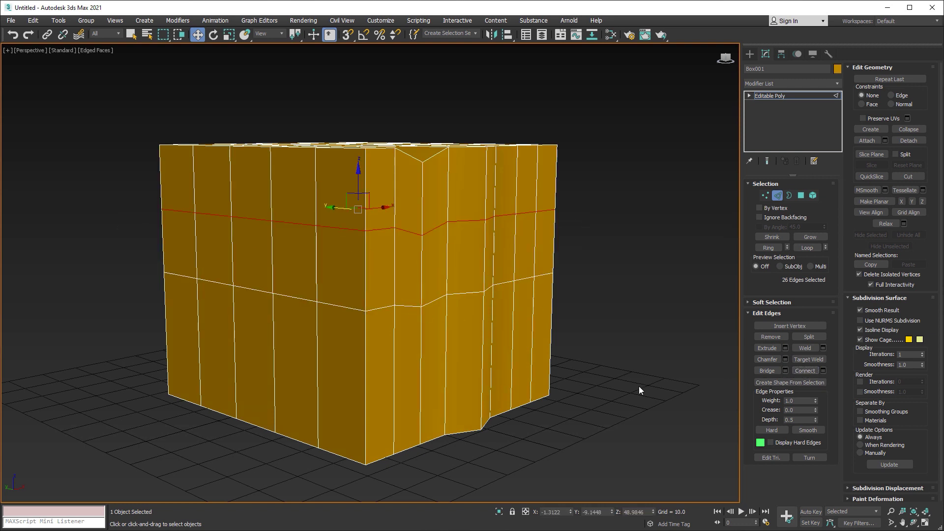
pyautogui.hotkey('ctrl', 'z')
pyautogui.hotkey('ctrl', 'z')
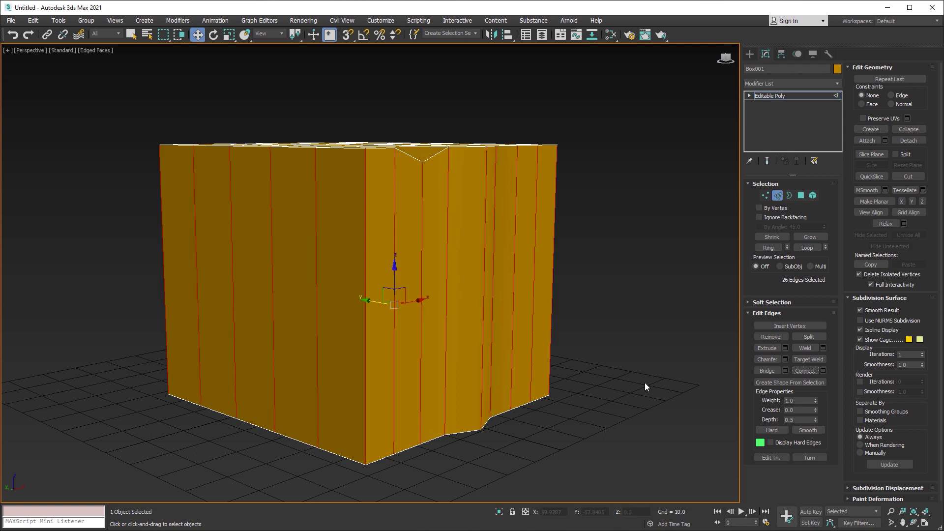
# - Preview Connect with adjustable settings, trying more segments, pinch and slide
pyautogui.click(824, 371)
pyautogui.click(642, 240)
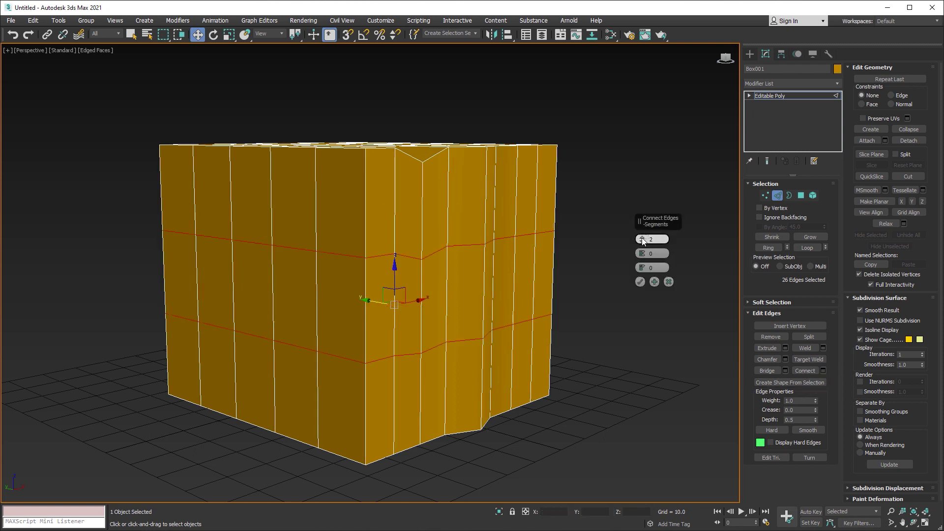
pyautogui.click(642, 240)
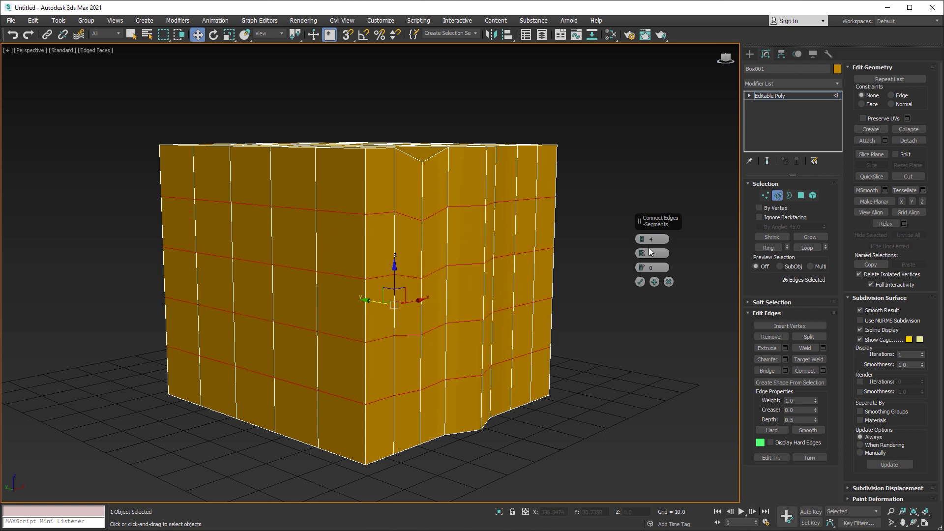
pyautogui.moveTo(641, 253)
pyautogui.mouseDown()
pyautogui.moveTo(639, 215)
pyautogui.moveTo(651, 365)
pyautogui.mouseUp()
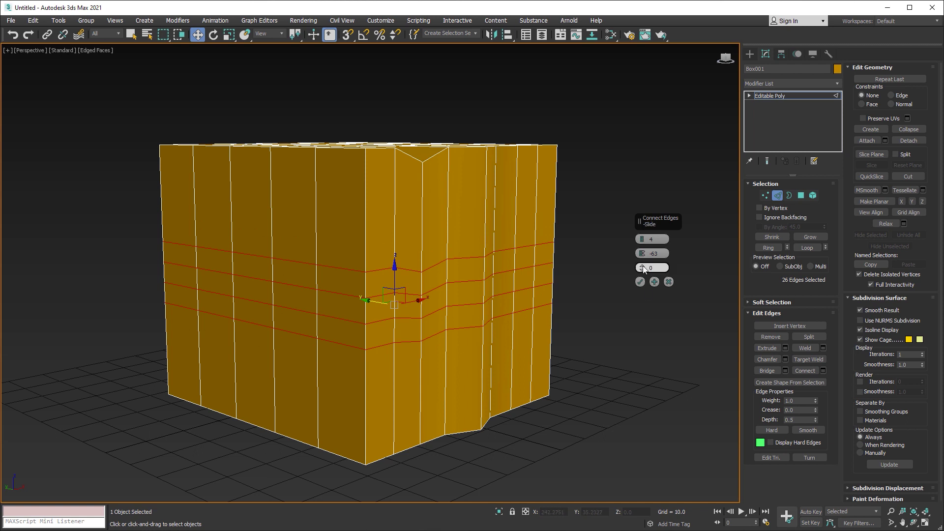
pyautogui.moveTo(642, 268)
pyautogui.mouseDown()
pyautogui.moveTo(649, 482)
pyautogui.moveTo(606, 88)
pyautogui.mouseUp()
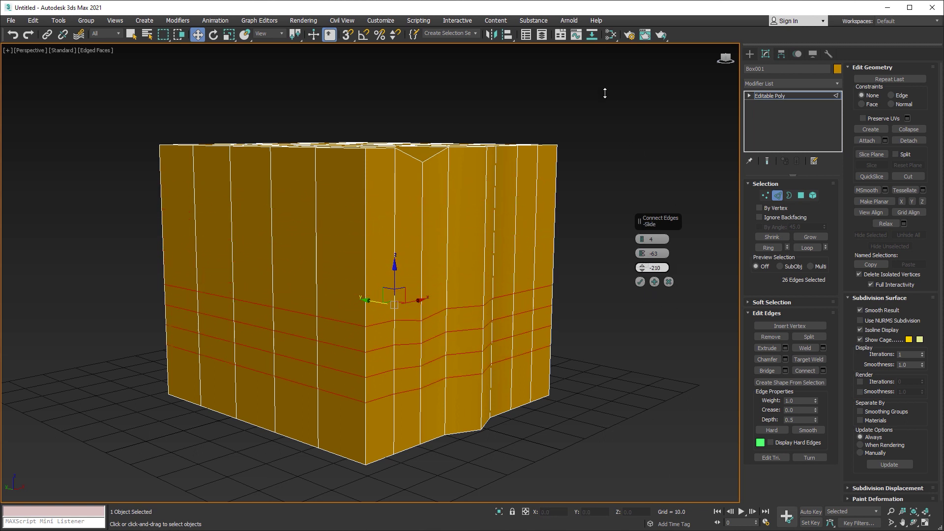
pyautogui.write('0')
# - Set Connect to 8 segments with Pinch and Slide at 0 and accept
pyautogui.press('Tab')
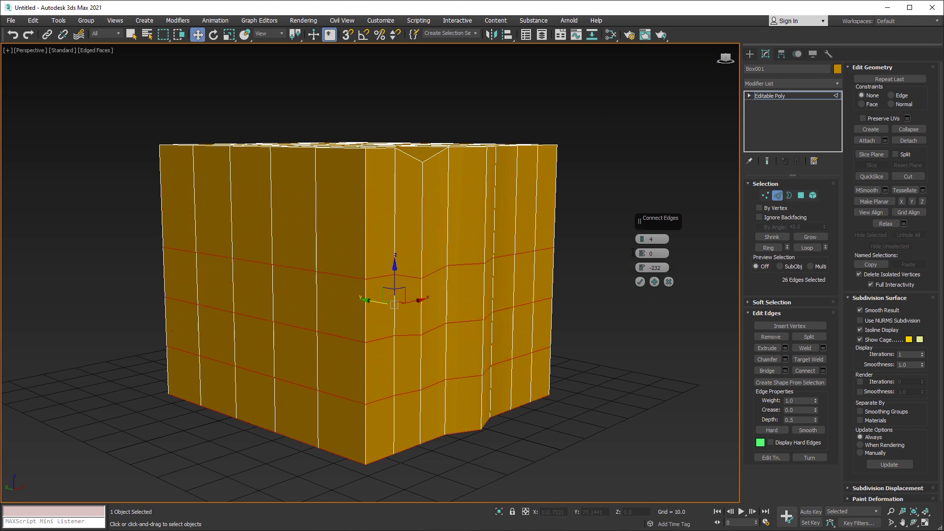
pyautogui.write('0')
pyautogui.press('Tab')
pyautogui.doubleClick(647, 239)
pyautogui.write('8')
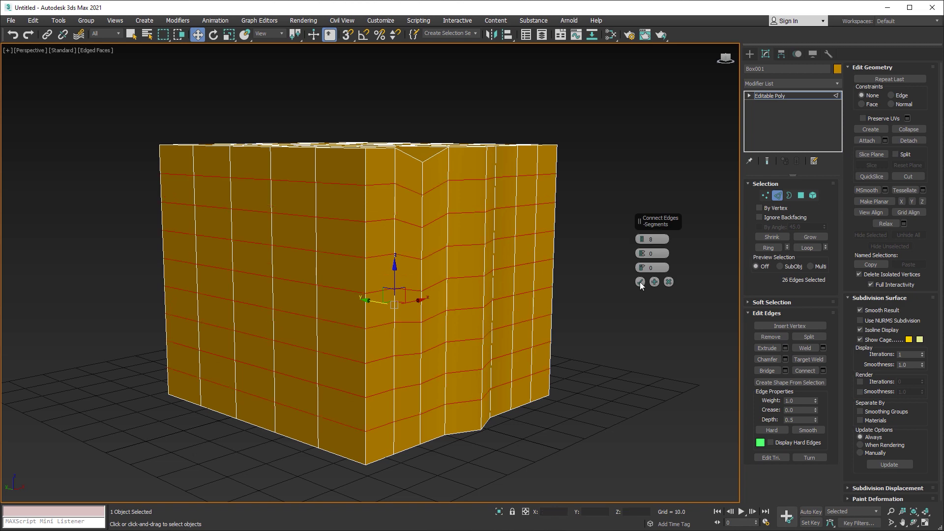
pyautogui.click(639, 282)
pyautogui.keyDown('alt'); pyautogui.moveTo(443, 268); pyautogui.dragTo(424, 295, button='middle'); pyautogui.keyUp('alt')
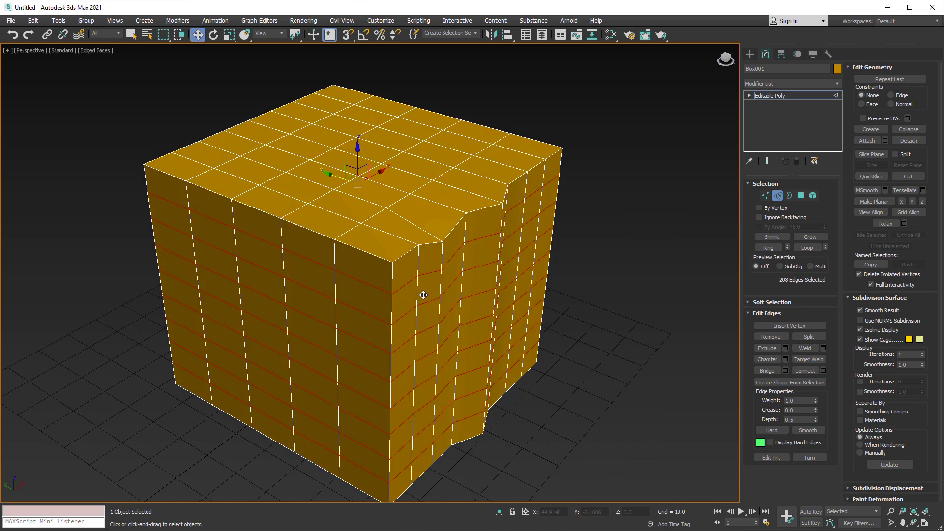
# - Extrude a vertical edge loop with negative height and small width into a groove
pyautogui.doubleClick(232, 215)
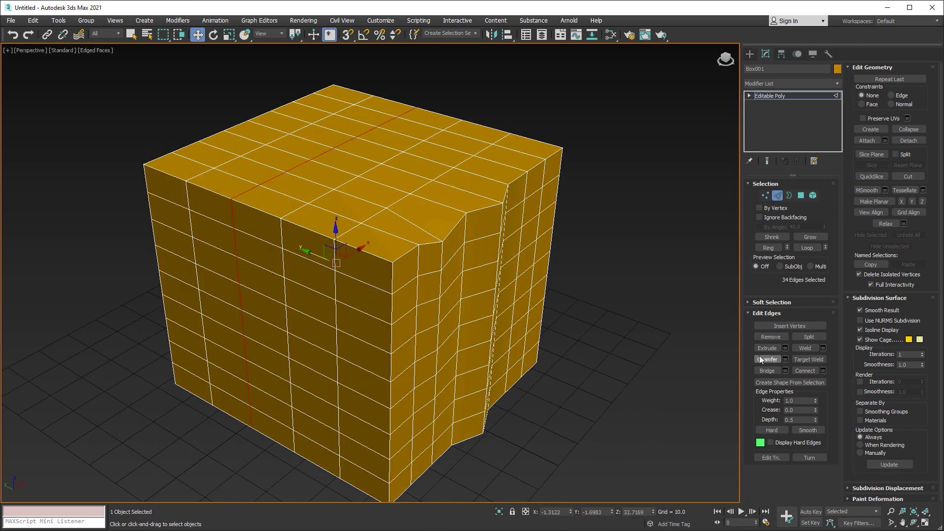
pyautogui.click(785, 348)
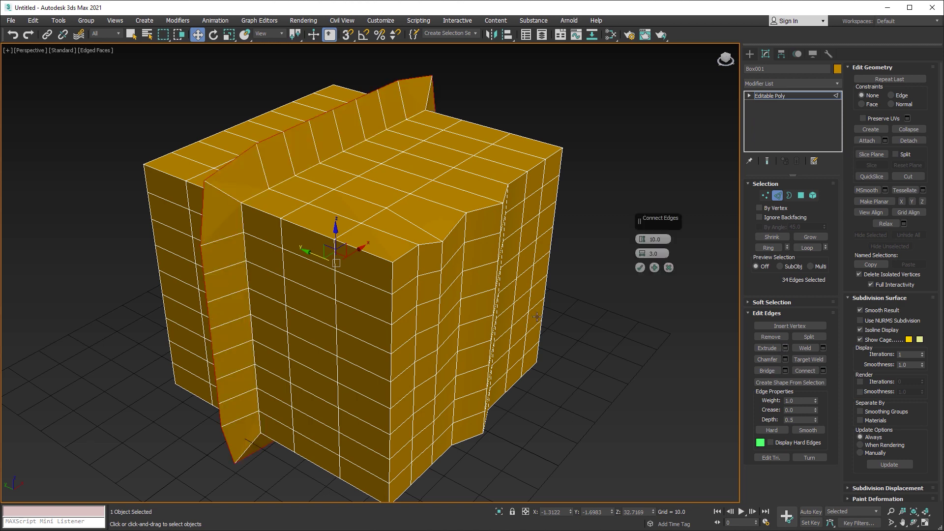
pyautogui.keyDown('alt'); pyautogui.moveTo(448, 322); pyautogui.dragTo(432, 341, button='middle'); pyautogui.keyUp('alt')
pyautogui.moveTo(648, 243); pyautogui.dragTo(653, 293)
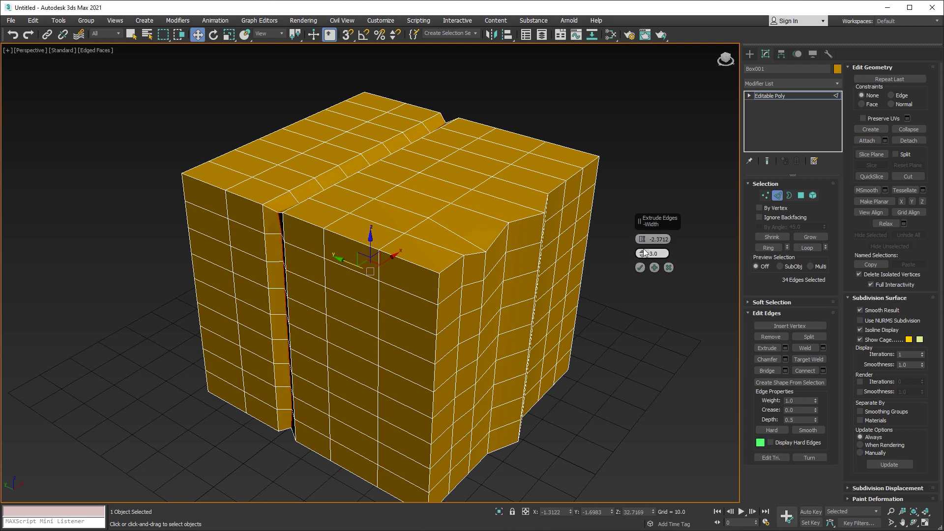
pyautogui.moveTo(641, 253); pyautogui.dragTo(642, 258)
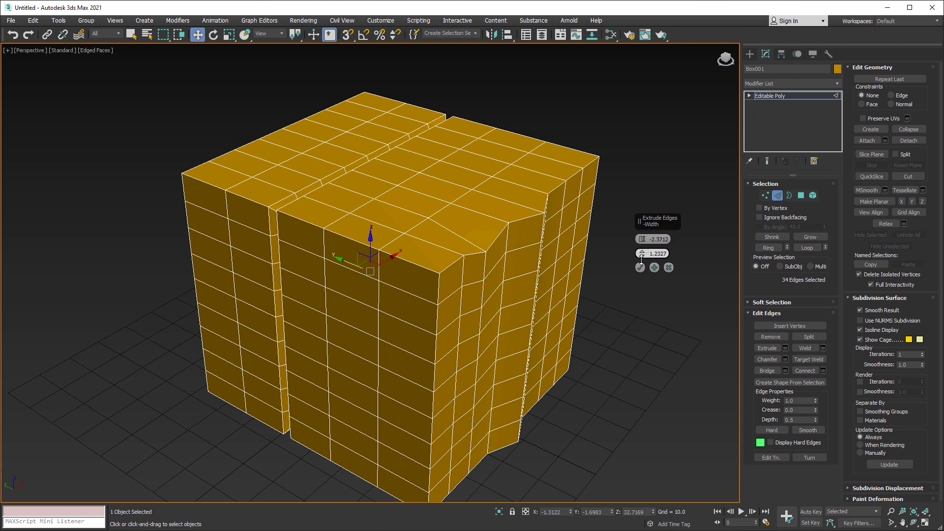
pyautogui.click(639, 268)
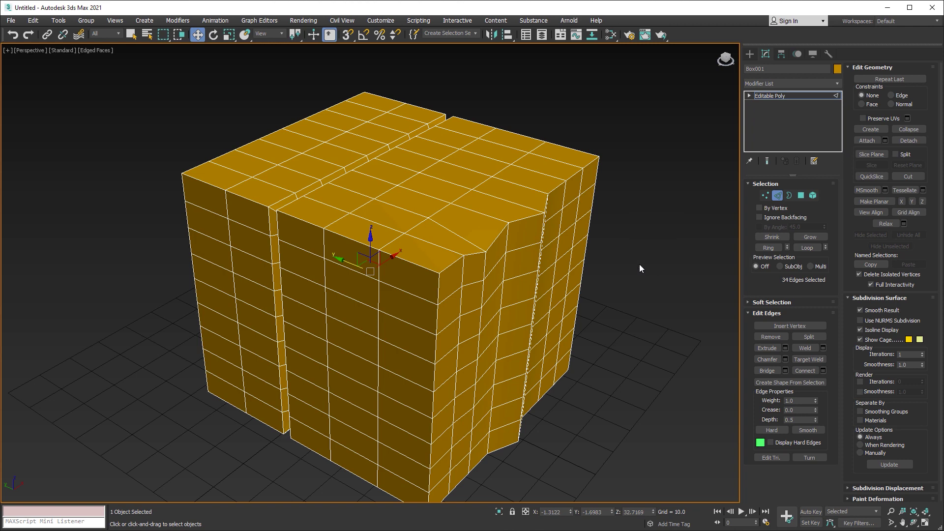
# - Break a vertex on the box's top surface into separate vertices
pyautogui.click(765, 195)
pyautogui.click(421, 162)
pyautogui.scroll(8, 423, 178)
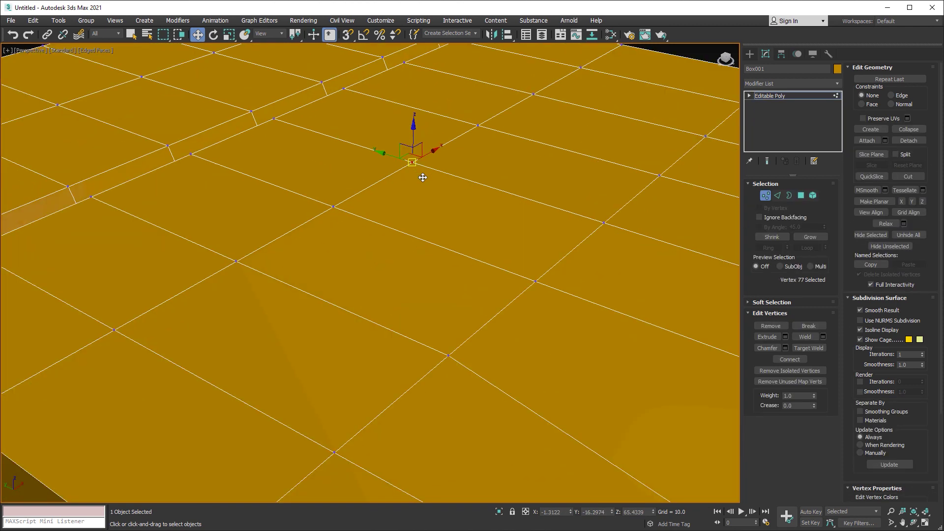
pyautogui.scroll(-4, 423, 178)
pyautogui.scroll(2, 624, 320)
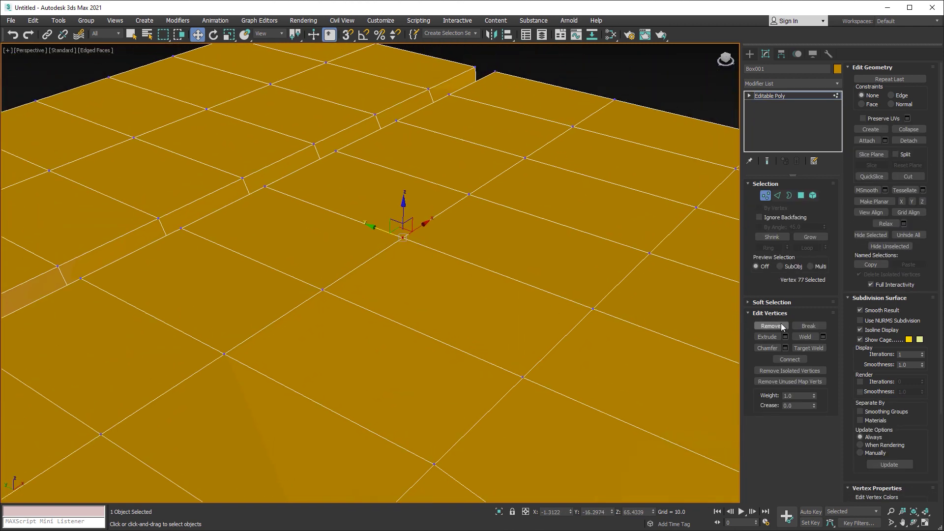
pyautogui.click(808, 323)
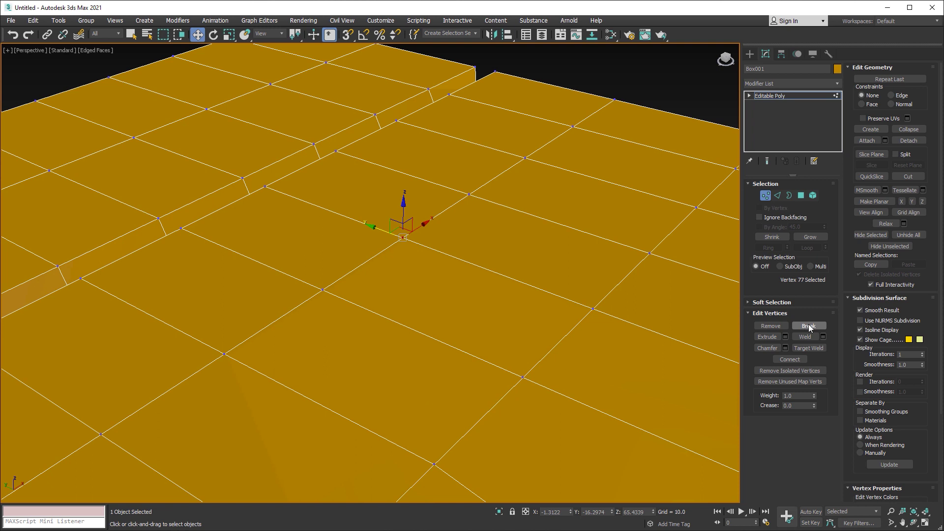
# - Move the broken vertices up and down, opening a notch in the top
pyautogui.click(447, 243)
pyautogui.click(402, 238)
pyautogui.moveTo(403, 216); pyautogui.dragTo(404, 186)
pyautogui.click(402, 237)
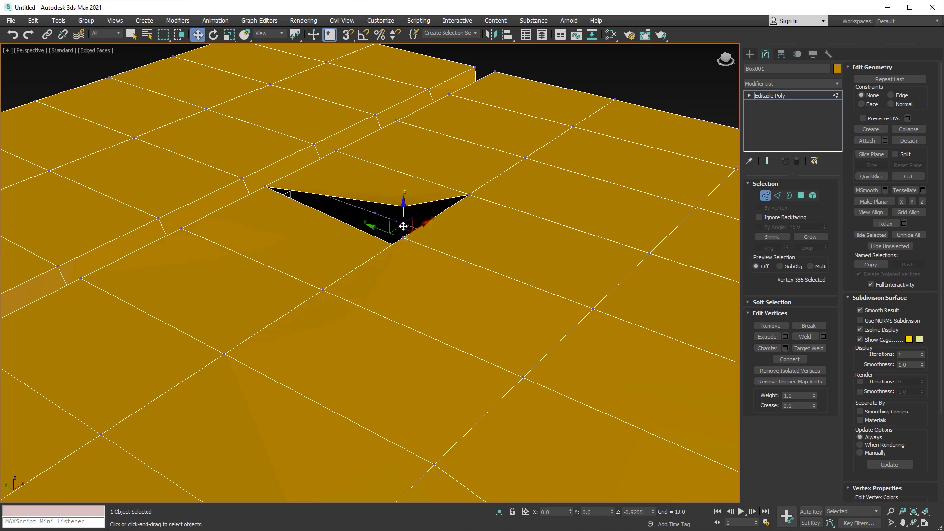
pyautogui.moveTo(403, 224); pyautogui.dragTo(429, 271)
pyautogui.moveTo(429, 272)
pyautogui.keyDown('alt'); pyautogui.mouseDown(button='middle')
pyautogui.moveTo(489, 291)
pyautogui.moveTo(425, 244)
pyautogui.mouseUp(button='middle'); pyautogui.keyUp('alt')
pyautogui.click(402, 241)
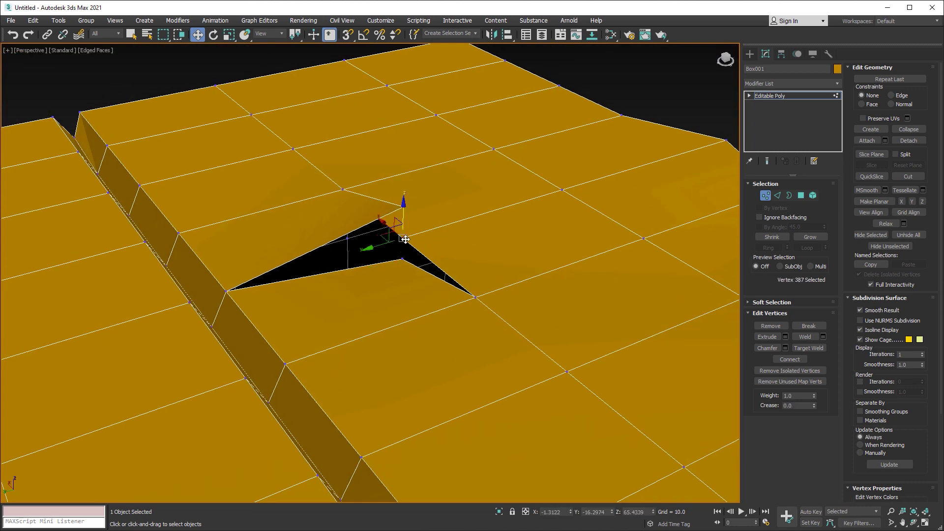
pyautogui.moveTo(403, 216); pyautogui.dragTo(408, 127)
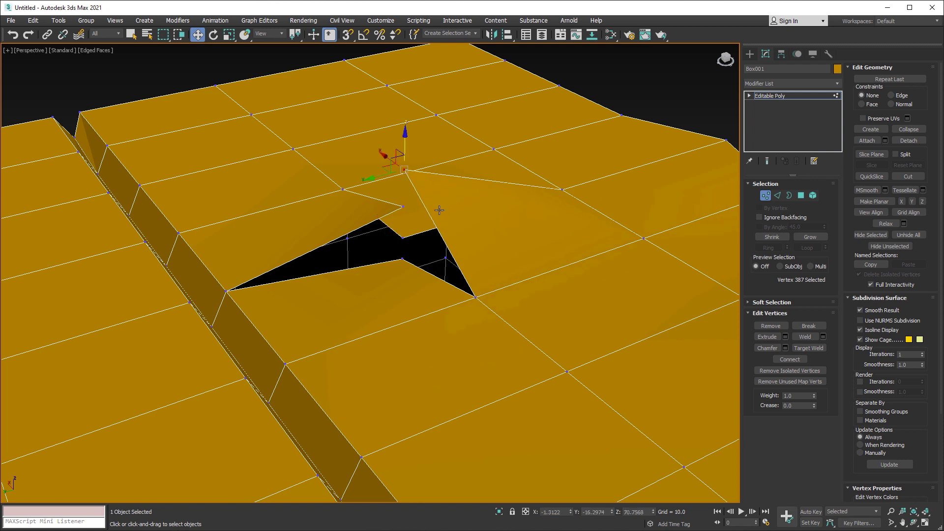
# - Weld two notch vertices together using a raised weld threshold
pyautogui.keyDown('ctrl'); pyautogui.click(402, 238); pyautogui.keyUp('ctrl')
pyautogui.moveTo(461, 235)
pyautogui.keyDown('alt'); pyautogui.mouseDown(button='middle')
pyautogui.moveTo(452, 239)
pyautogui.moveTo(418, 202)
pyautogui.mouseUp(button='middle'); pyautogui.keyUp('alt')
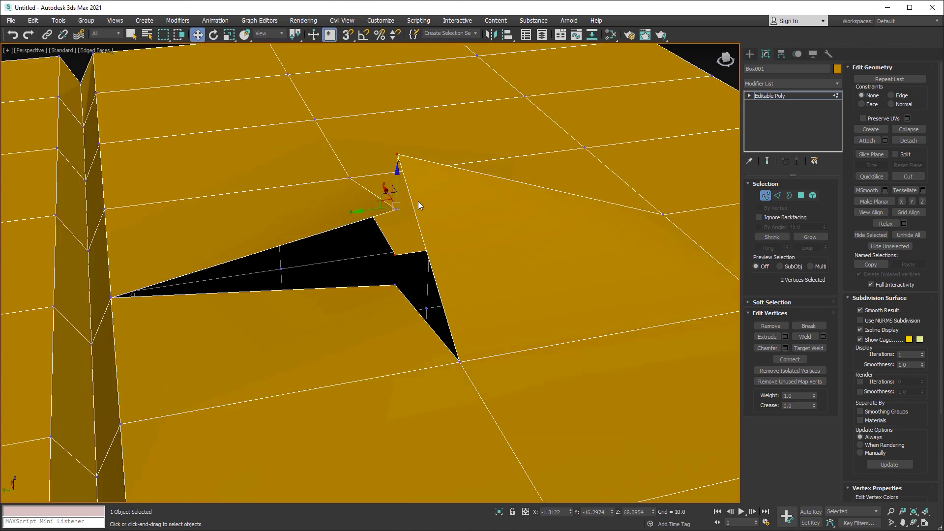
pyautogui.click(823, 337)
pyautogui.moveTo(643, 241); pyautogui.dragTo(535, 220)
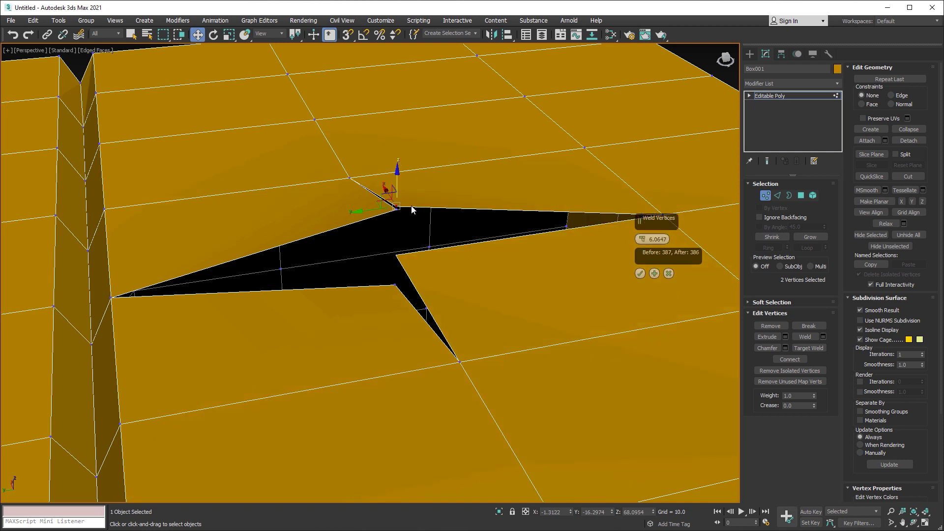
pyautogui.click(640, 273)
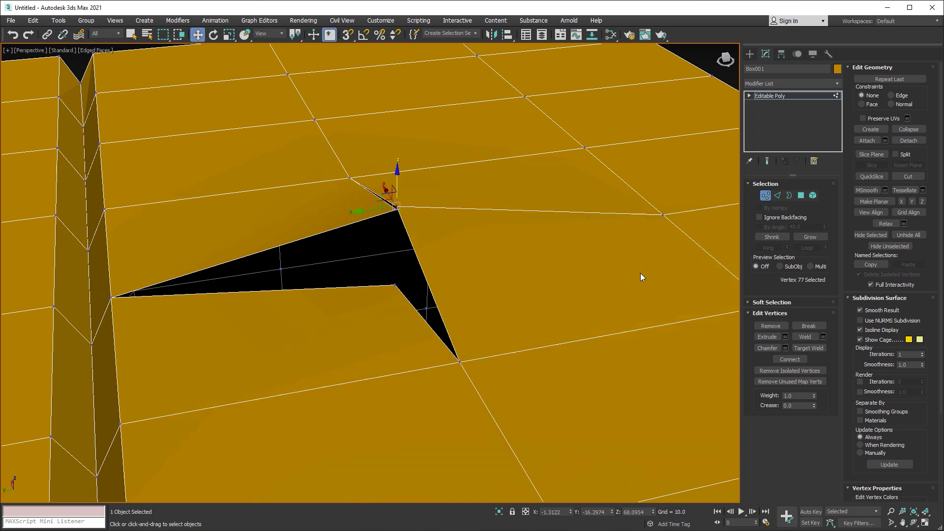
# - Target Weld the apex vertex onto the remaining vertex to close the hole
pyautogui.moveTo(523, 292)
pyautogui.keyDown('alt'); pyautogui.mouseDown(button='middle')
pyautogui.moveTo(545, 291)
pyautogui.moveTo(469, 240)
pyautogui.mouseUp(button='middle'); pyautogui.keyUp('alt')
pyautogui.scroll(3, 462, 238)
pyautogui.click(804, 348)
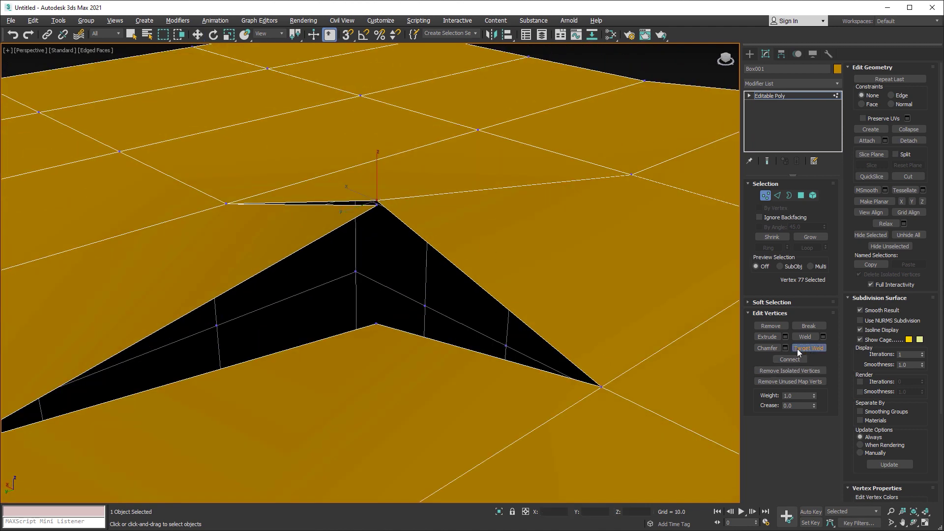
pyautogui.click(377, 204)
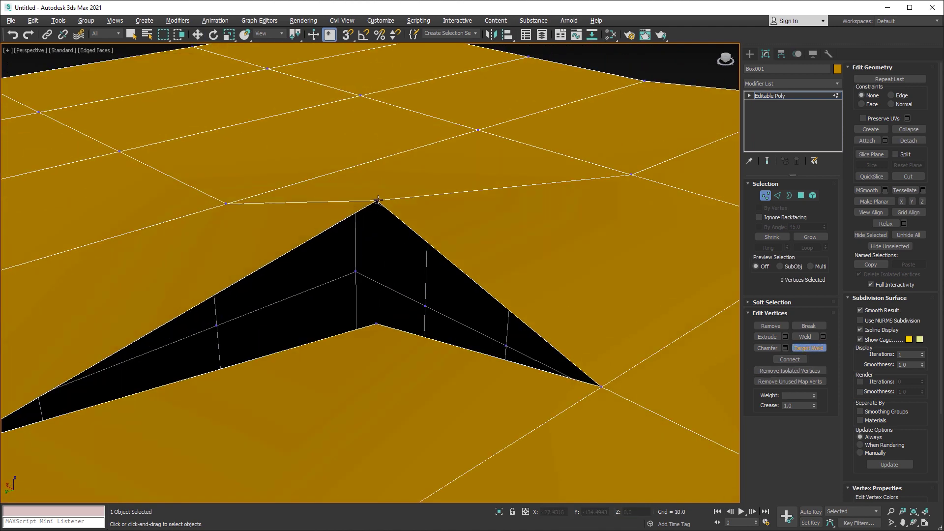
pyautogui.click(377, 324)
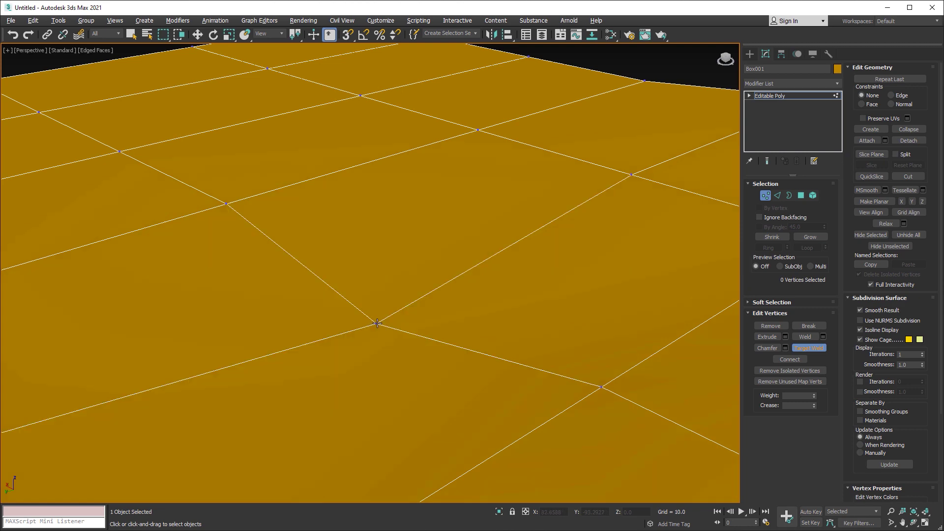
pyautogui.press('w')
pyautogui.keyDown('alt'); pyautogui.moveTo(399, 317); pyautogui.dragTo(354, 272, button='middle'); pyautogui.keyUp('alt')
pyautogui.scroll(-4, 354, 272)
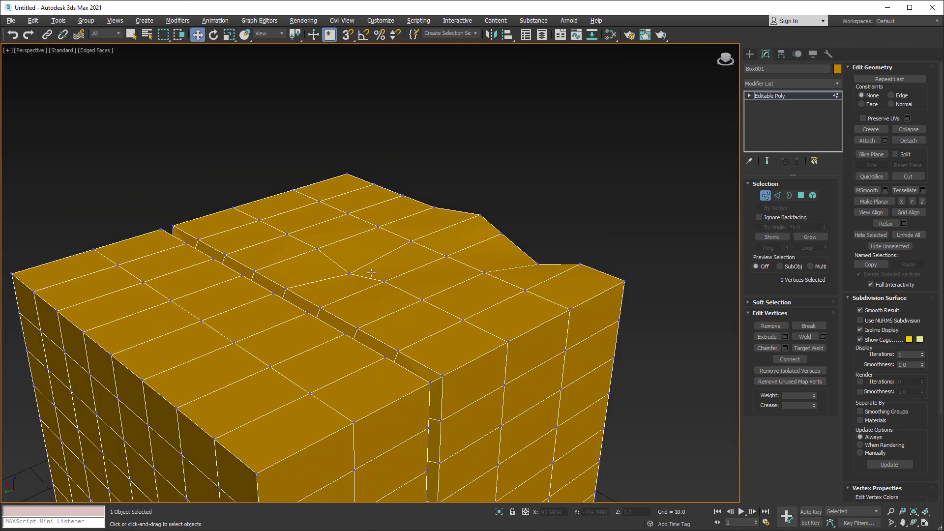
# - Split the mesh along the selected vertical edge loop
pyautogui.click(776, 195)
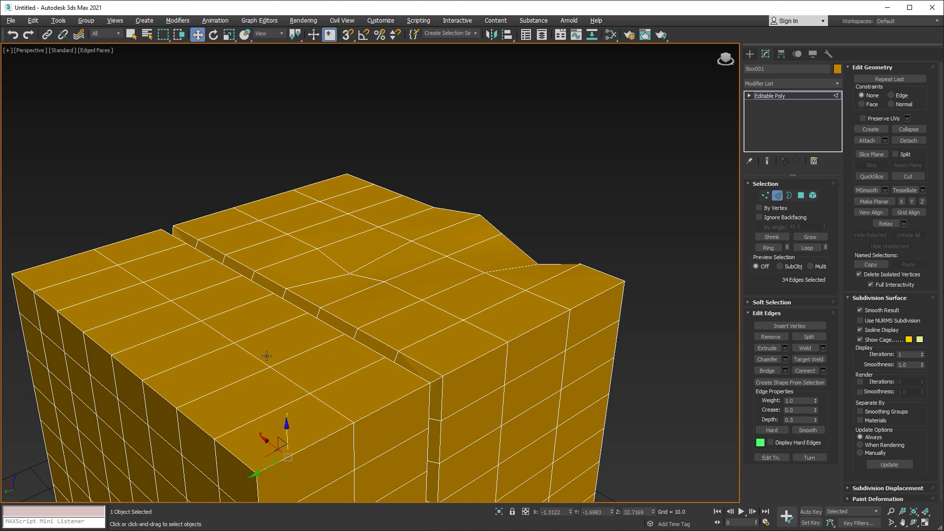
pyautogui.moveTo(346, 381); pyautogui.dragTo(342, 214, button='middle')
pyautogui.scroll(-2, 342, 215)
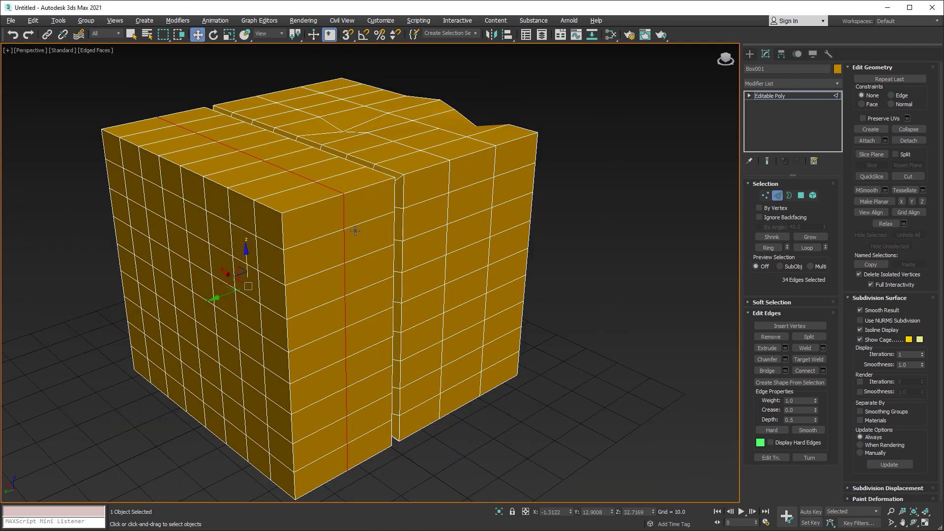
pyautogui.click(800, 336)
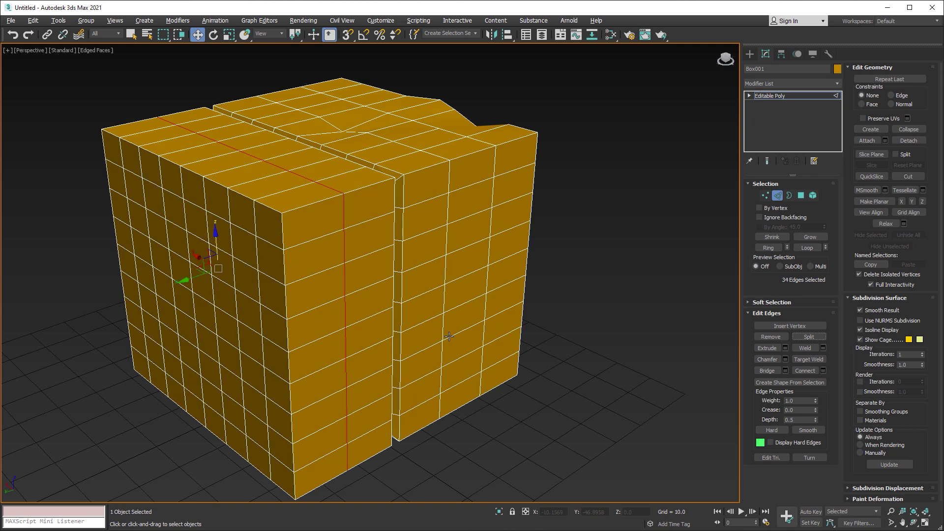
# - Slide the split-off left element away along Y to expose the hollow interior
pyautogui.click(813, 195)
pyautogui.click(294, 274)
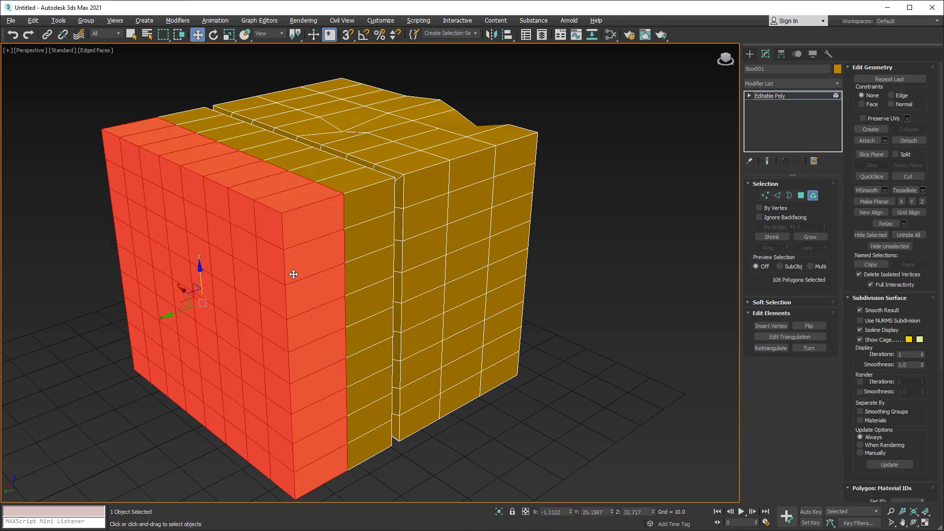
pyautogui.moveTo(168, 316); pyautogui.dragTo(29, 337)
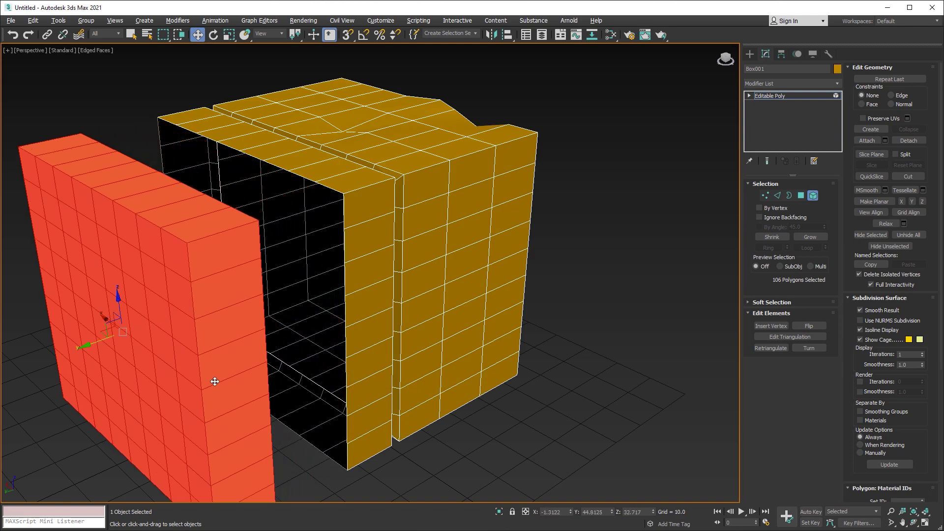
pyautogui.click(575, 333)
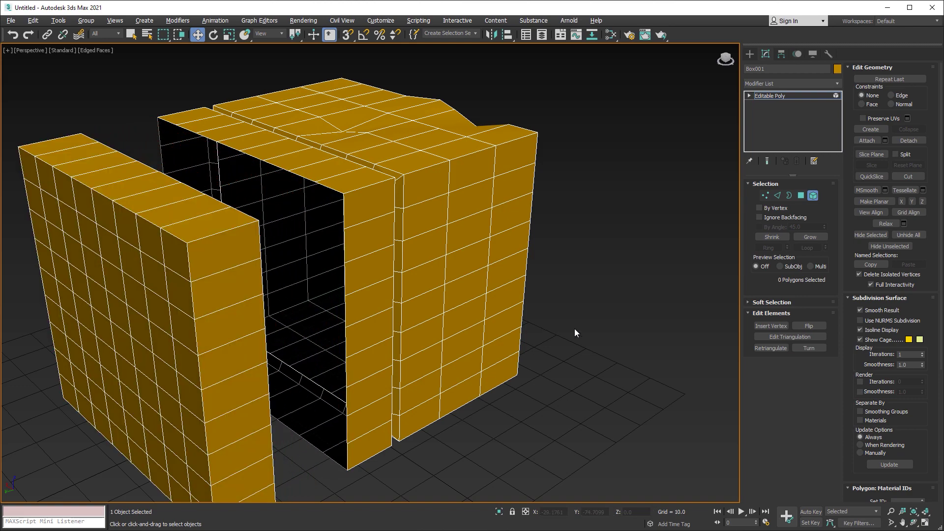
pyautogui.click(777, 196)
pyautogui.moveTo(565, 249)
pyautogui.keyDown('alt'); pyautogui.mouseDown(button='middle')
pyautogui.moveTo(463, 234)
pyautogui.moveTo(470, 196)
pyautogui.mouseUp(button='middle'); pyautogui.keyUp('alt')
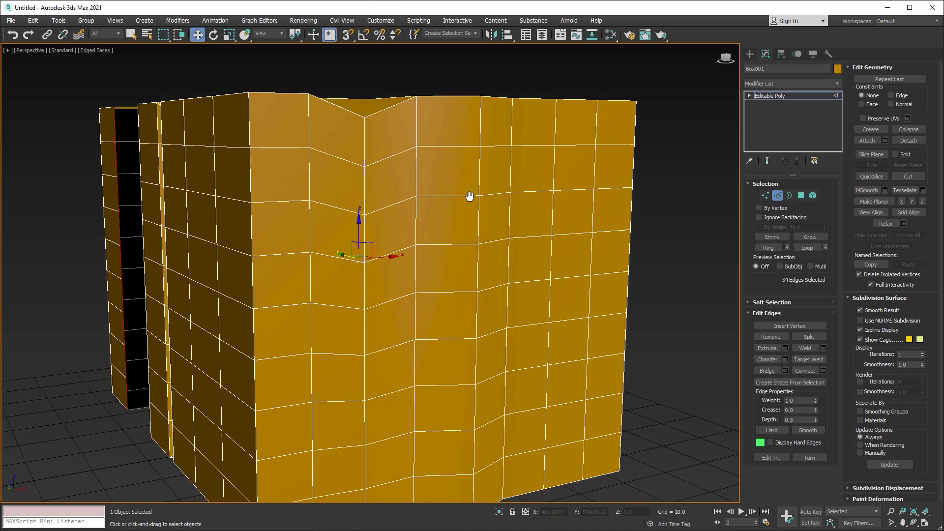
# - Cut a closed seven-sided outline into the box's front face
pyautogui.click(908, 177)
pyautogui.click(415, 245)
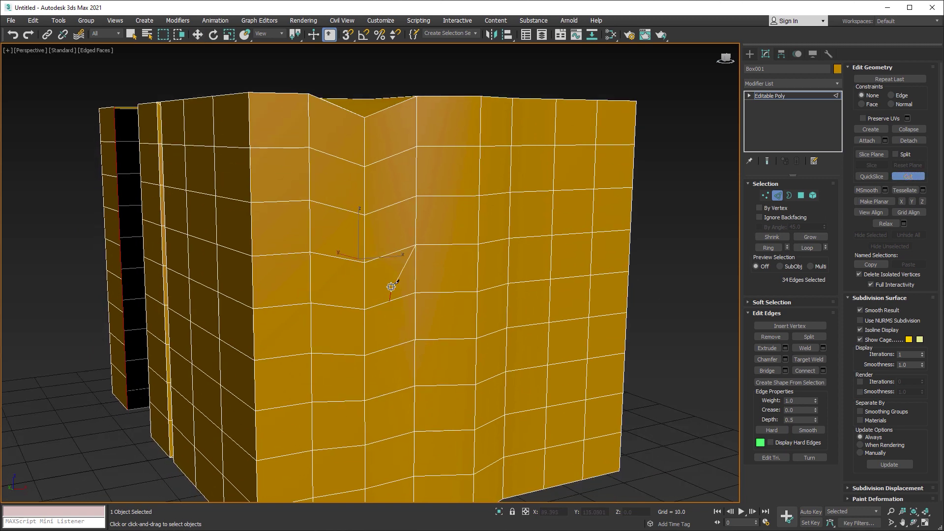
pyautogui.click(392, 271)
pyautogui.click(415, 255)
pyautogui.click(444, 272)
pyautogui.click(451, 293)
pyautogui.click(437, 313)
pyautogui.click(391, 316)
pyautogui.press('w')
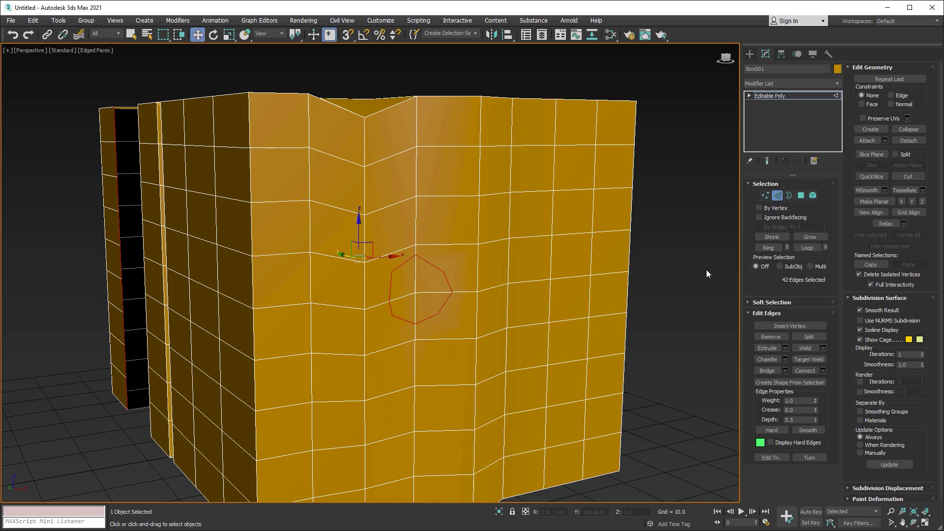
# - Delete the four polygons inside the outline to open a hole
pyautogui.click(801, 195)
pyautogui.click(403, 283)
pyautogui.keyDown('ctrl'); pyautogui.click(432, 276); pyautogui.keyUp('ctrl')
pyautogui.keyDown('ctrl'); pyautogui.click(400, 308); pyautogui.keyUp('ctrl')
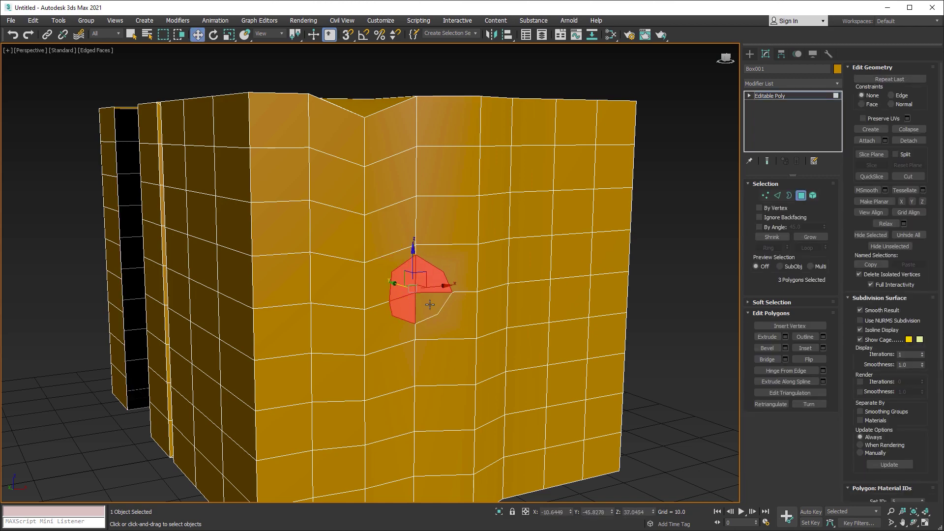
pyautogui.keyDown('ctrl'); pyautogui.click(429, 305); pyautogui.keyUp('ctrl')
pyautogui.keyDown('alt'); pyautogui.moveTo(430, 305); pyautogui.dragTo(446, 338, button='middle'); pyautogui.keyUp('alt')
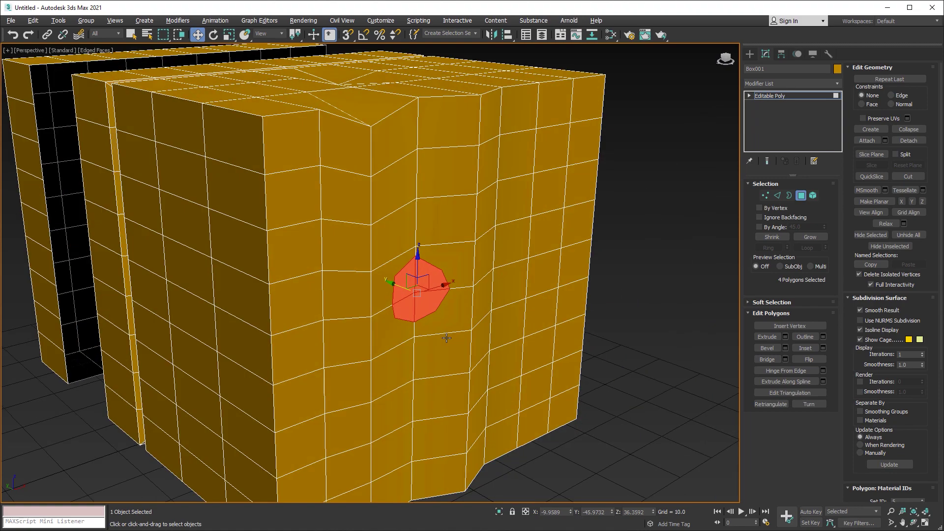
pyautogui.press('Delete')
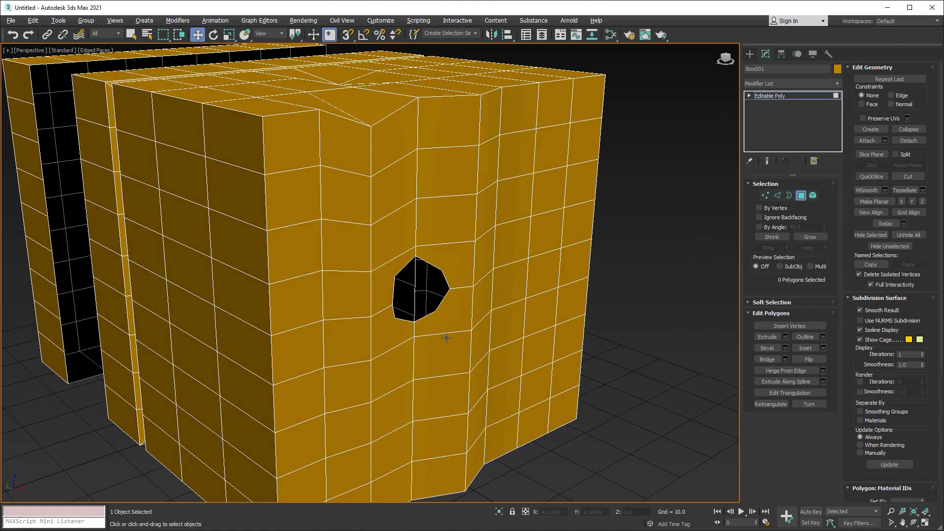
# - Inset six side-wall polygons as a group and push them inward into a recess
pyautogui.keyDown('alt'); pyautogui.moveTo(447, 343); pyautogui.dragTo(479, 332, button='middle'); pyautogui.keyUp('alt')
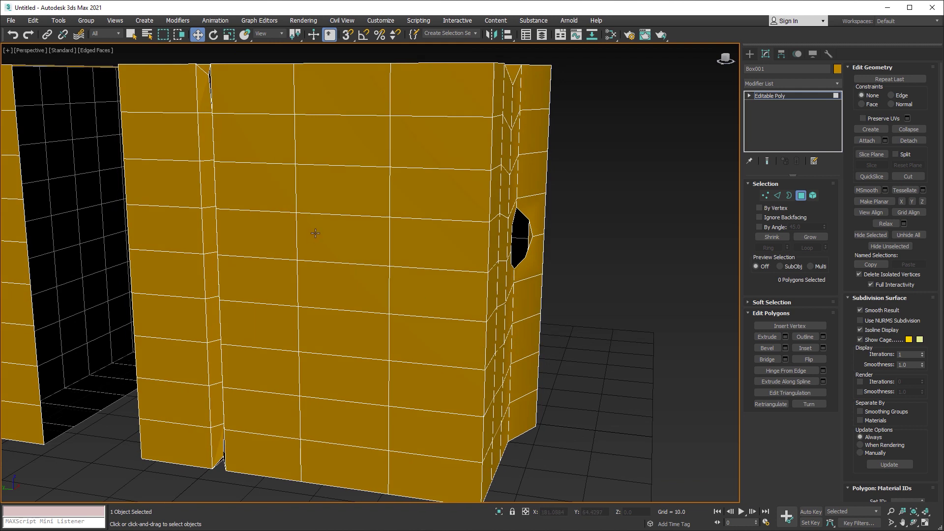
pyautogui.moveTo(320, 196)
pyautogui.mouseDown()
pyautogui.moveTo(357, 269)
pyautogui.moveTo(404, 245)
pyautogui.moveTo(410, 204)
pyautogui.mouseUp()
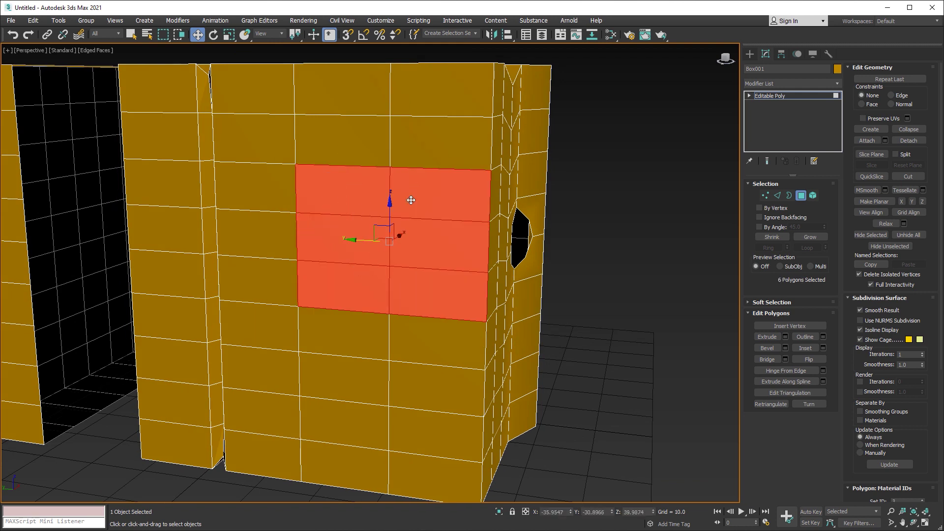
pyautogui.click(823, 348)
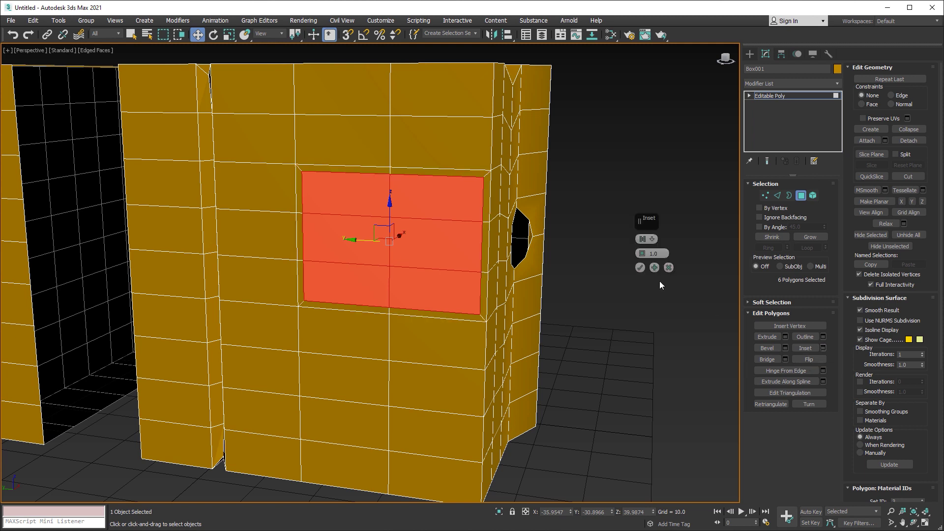
pyautogui.moveTo(643, 256); pyautogui.dragTo(641, 236)
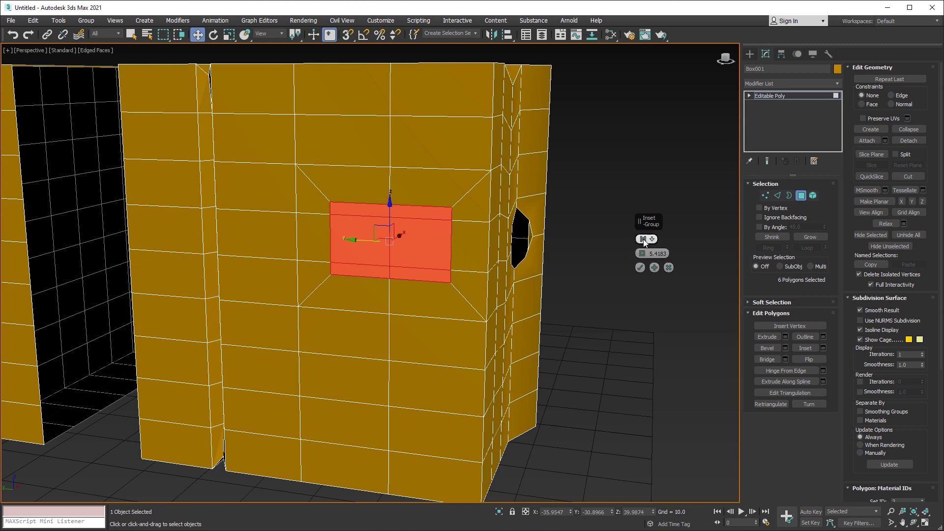
pyautogui.click(640, 267)
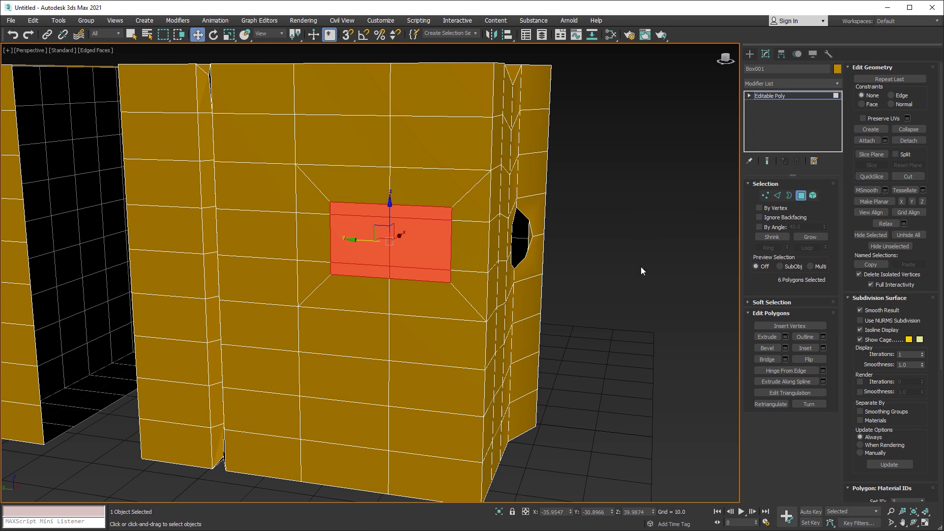
pyautogui.keyDown('alt'); pyautogui.moveTo(641, 266); pyautogui.dragTo(453, 312, button='middle'); pyautogui.keyUp('alt')
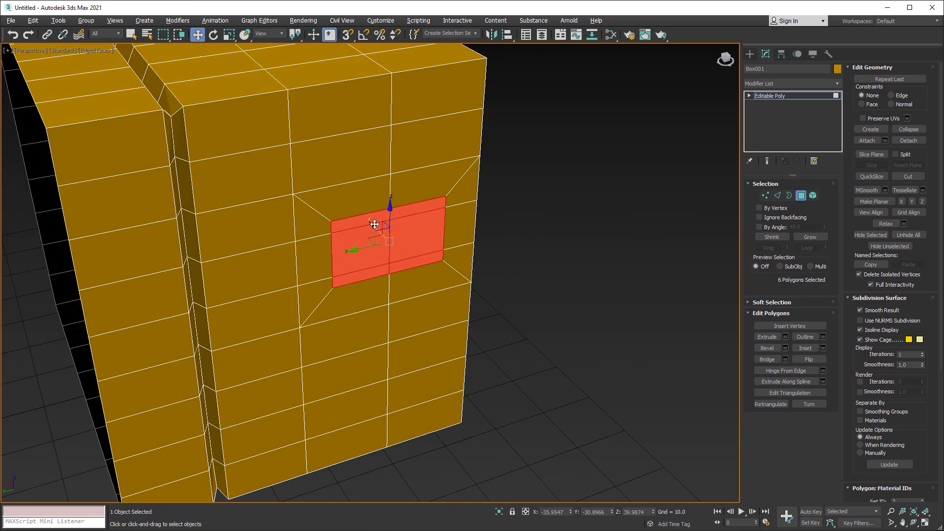
pyautogui.moveTo(377, 225); pyautogui.dragTo(362, 203)
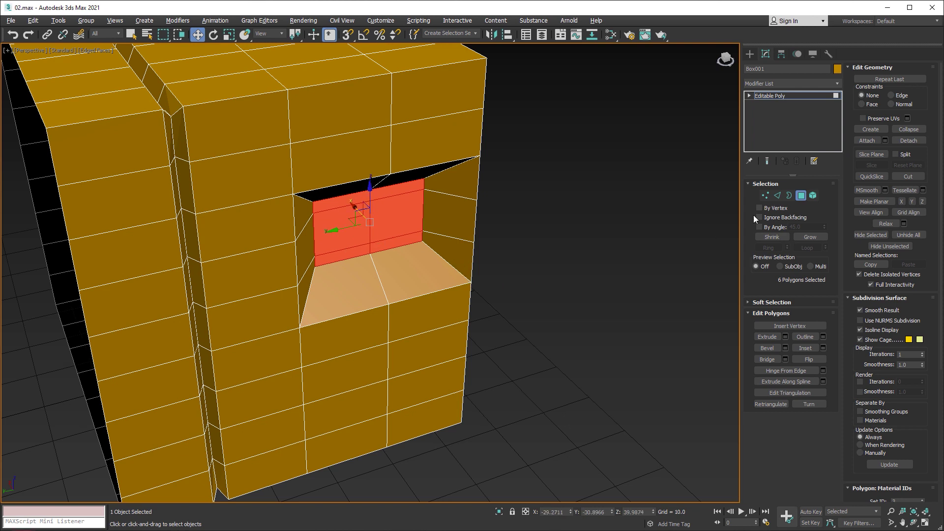
# - Select the chain of edges running vertically through the recessed opening
pyautogui.click(778, 196)
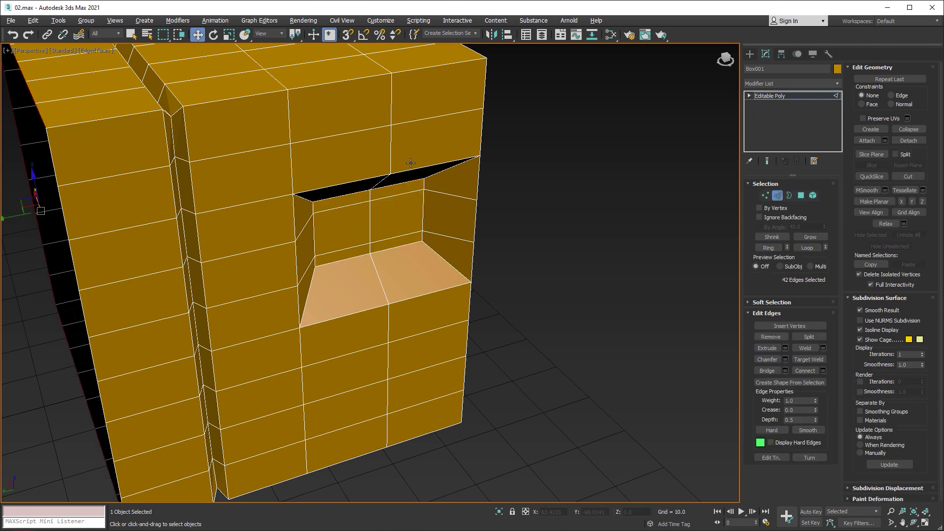
pyautogui.click(391, 153)
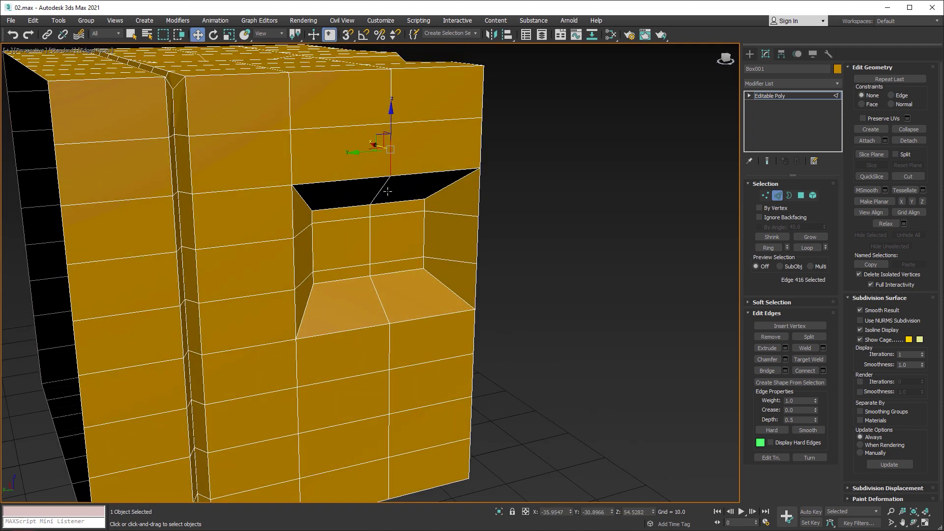
pyautogui.doubleClick(369, 230)
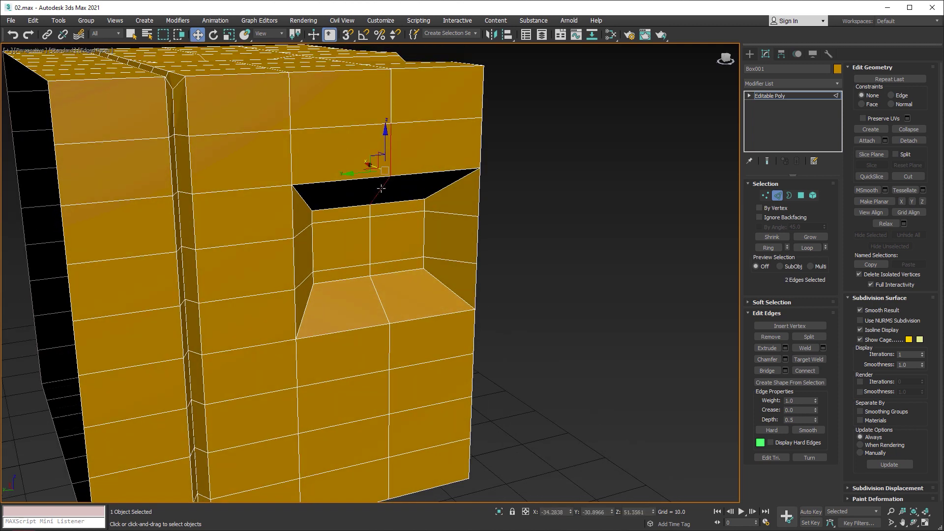
pyautogui.keyDown('ctrl'); pyautogui.click(371, 270); pyautogui.keyUp('ctrl')
pyautogui.keyDown('ctrl'); pyautogui.click(383, 307); pyautogui.keyUp('ctrl')
pyautogui.keyDown('ctrl'); pyautogui.click(394, 338); pyautogui.keyUp('ctrl')
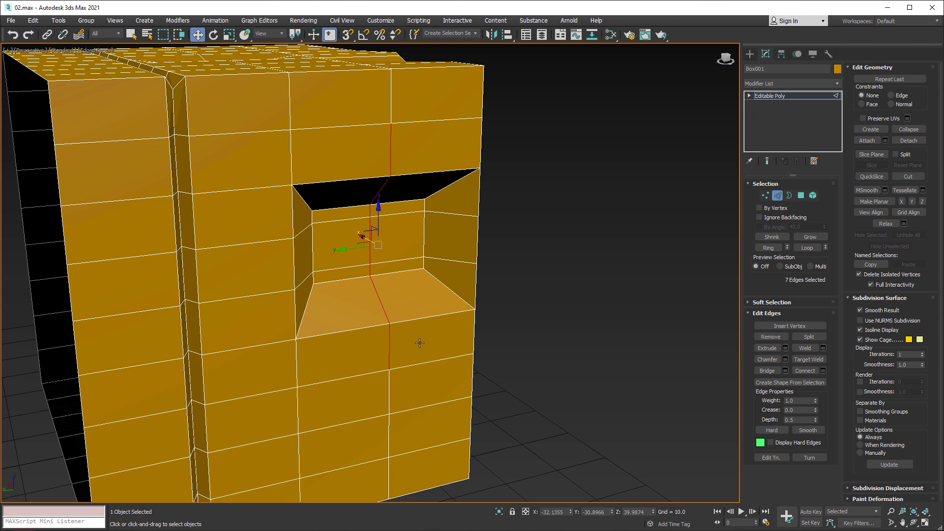
# - Create a linear spline Shape001 from the selected edges and exit Edge level
pyautogui.click(801, 384)
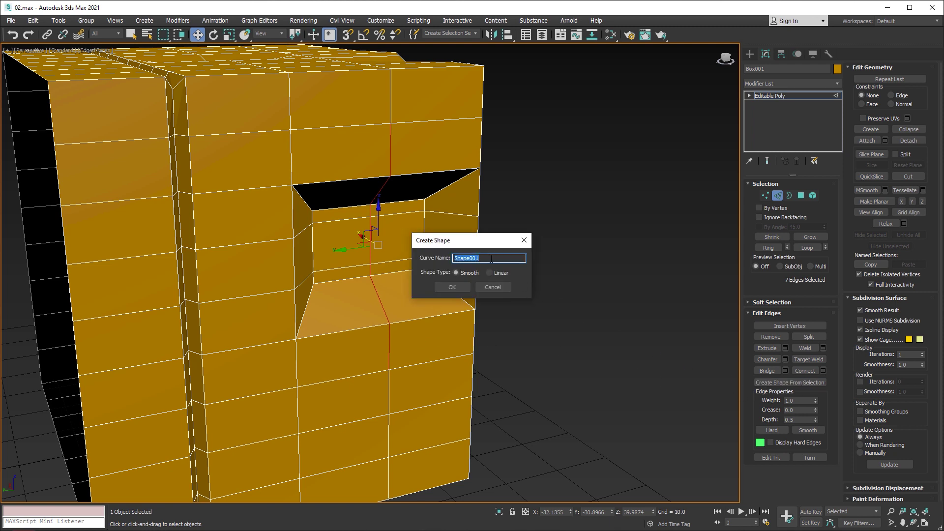
pyautogui.click(490, 273)
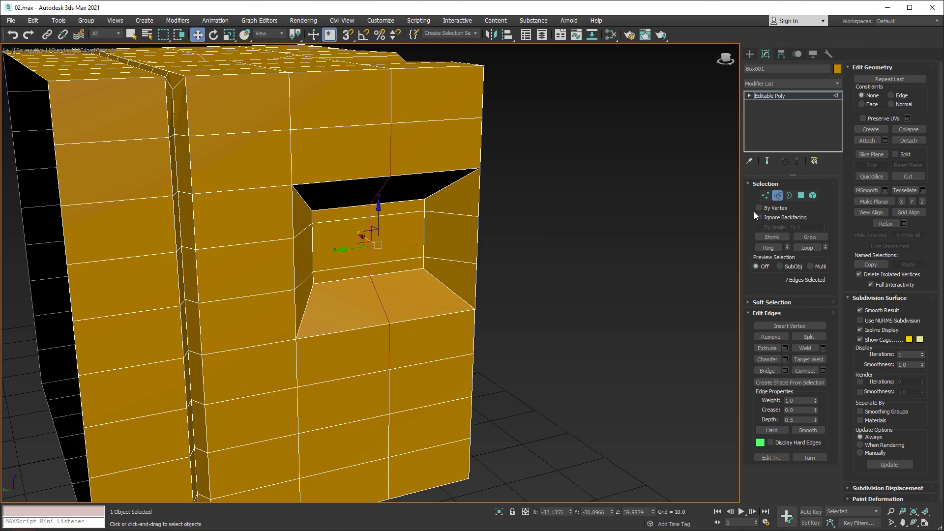
pyautogui.click(777, 196)
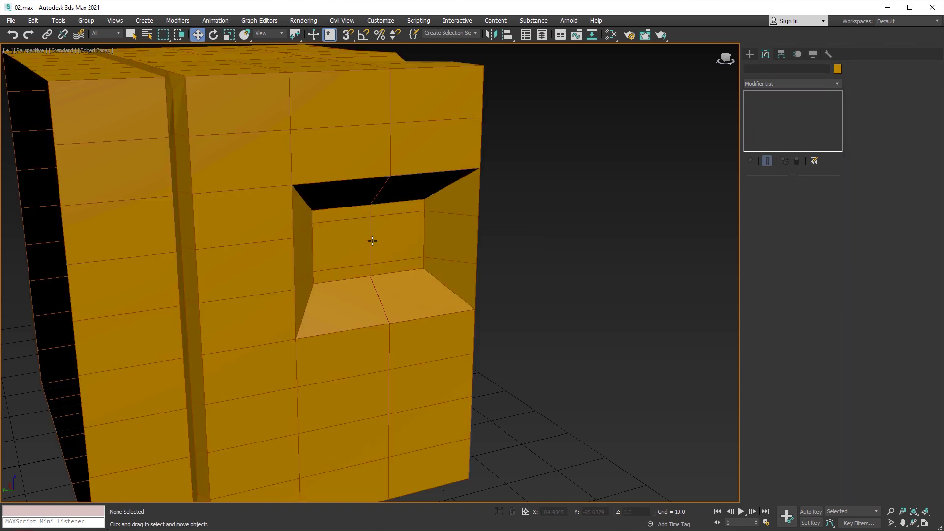
# - Move the zigzag spline along X
pyautogui.click(371, 241)
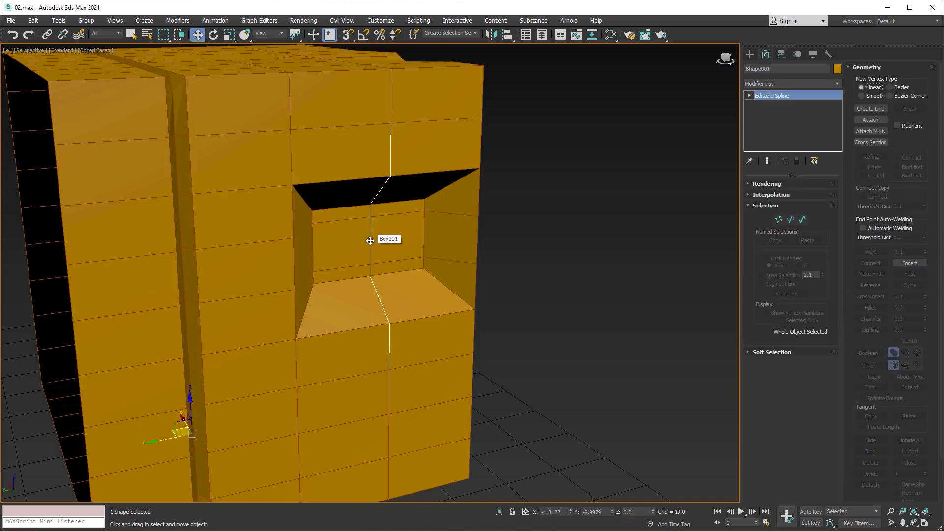
pyautogui.moveTo(195, 436)
pyautogui.keyDown('alt'); pyautogui.mouseDown(button='middle')
pyautogui.moveTo(274, 406)
pyautogui.moveTo(214, 439)
pyautogui.mouseUp(button='middle'); pyautogui.keyUp('alt')
pyautogui.moveTo(143, 432); pyautogui.dragTo(171, 444)
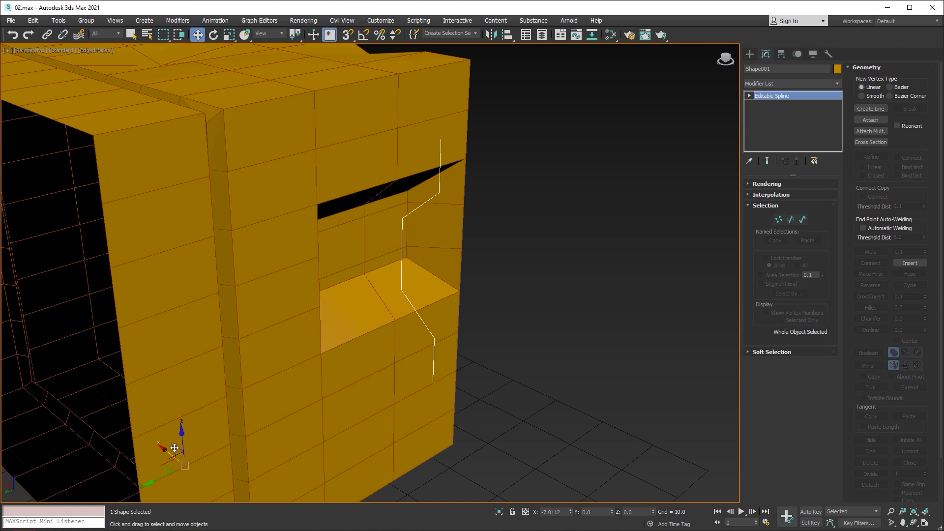
# - Enable the spline in the viewport with a Rectangular rendering cross-section
pyautogui.click(748, 195)
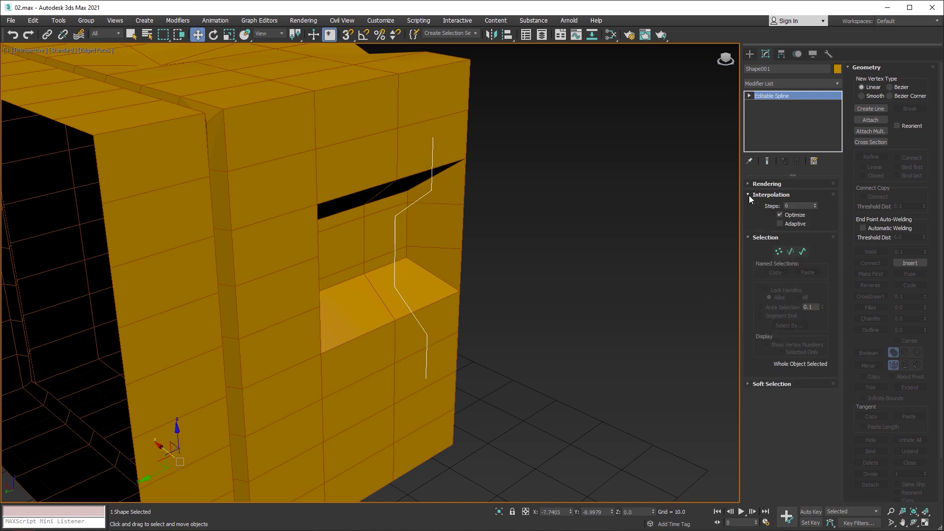
pyautogui.click(749, 184)
pyautogui.click(774, 202)
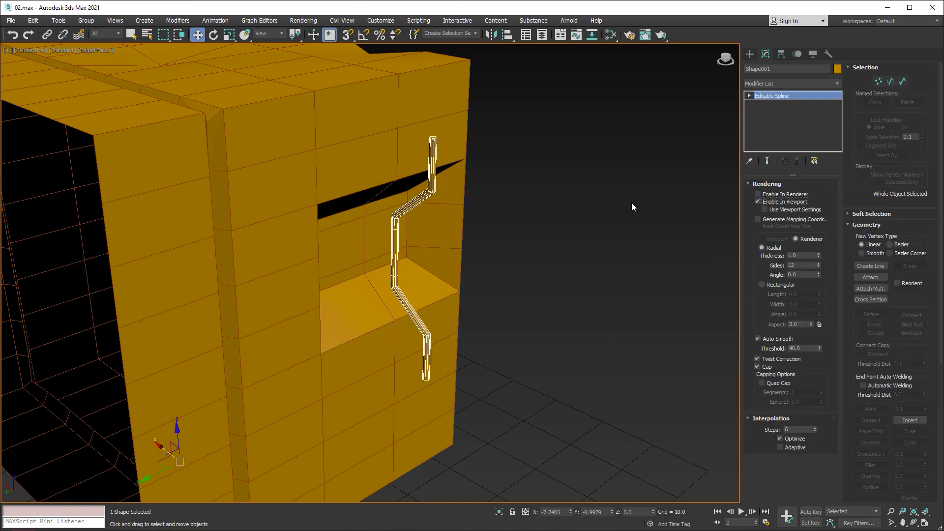
pyautogui.scroll(2, 435, 162)
pyautogui.scroll(2, 435, 161)
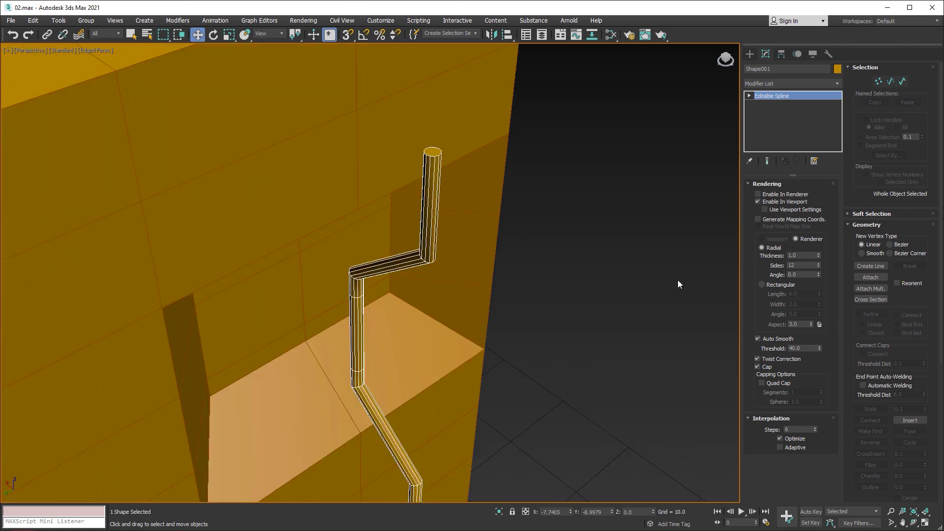
pyautogui.click(770, 285)
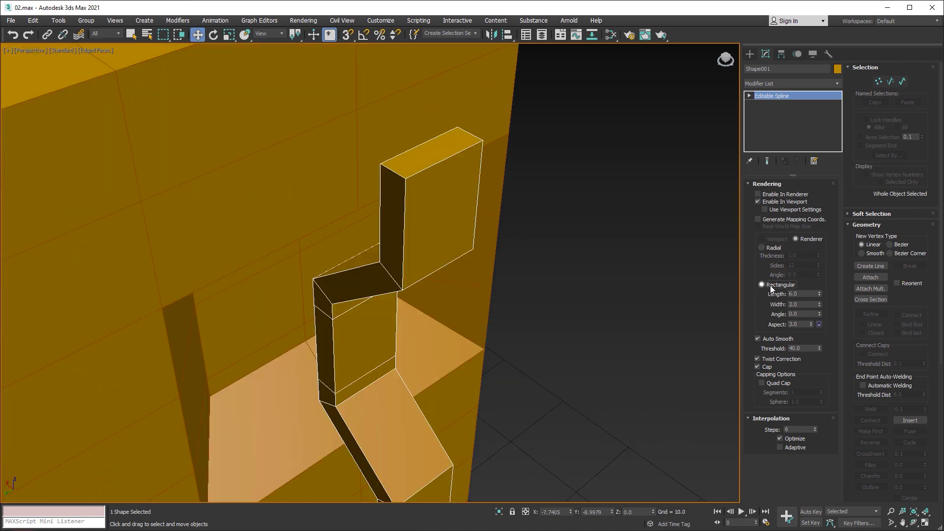
# - Size the rectangular strip to length 2.46 and width 4.52
pyautogui.keyDown('alt'); pyautogui.moveTo(635, 296); pyautogui.dragTo(515, 283, button='middle'); pyautogui.keyUp('alt')
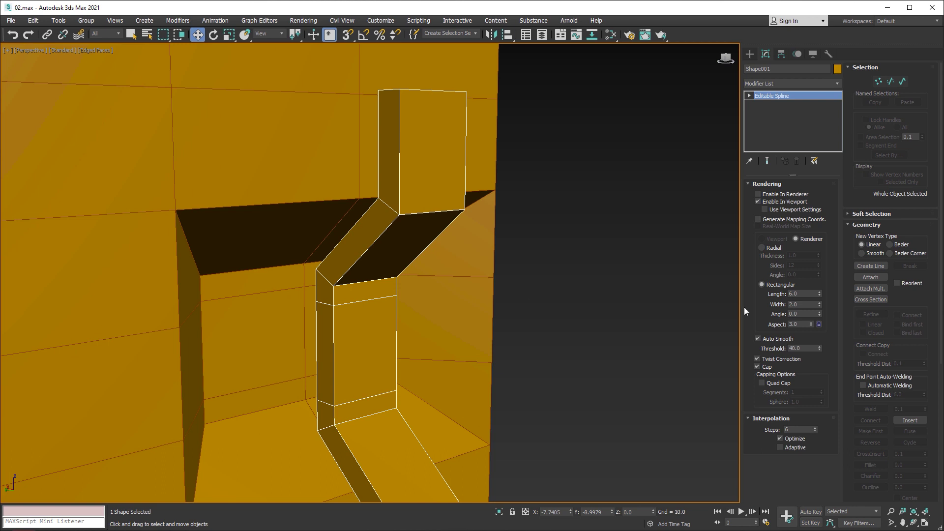
pyautogui.moveTo(819, 293)
pyautogui.mouseDown()
pyautogui.moveTo(812, 334)
pyautogui.moveTo(803, 244)
pyautogui.mouseUp()
pyautogui.scroll(-5, 480, 251)
pyautogui.moveTo(481, 251)
pyautogui.keyDown('alt'); pyautogui.mouseDown(button='middle')
pyautogui.moveTo(238, 434)
pyautogui.moveTo(362, 340)
pyautogui.mouseUp(button='middle'); pyautogui.keyUp('alt')
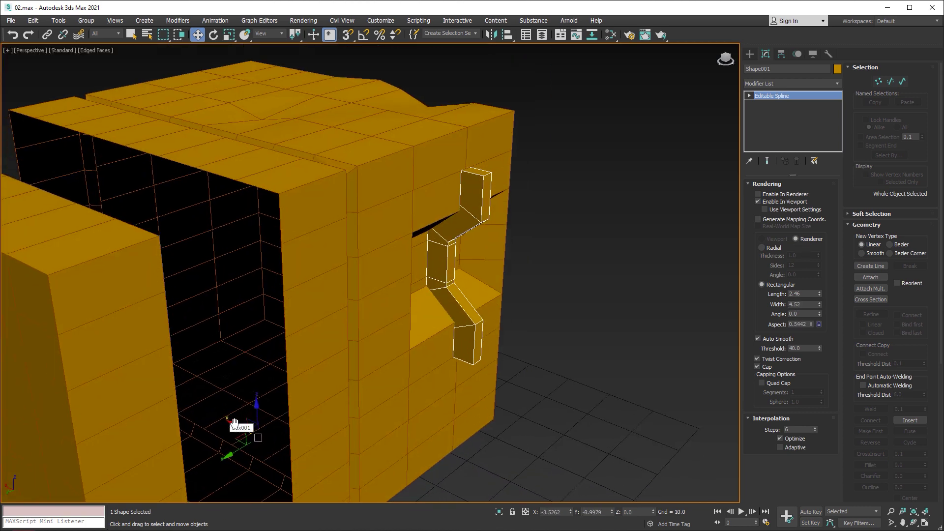
pyautogui.click(318, 291)
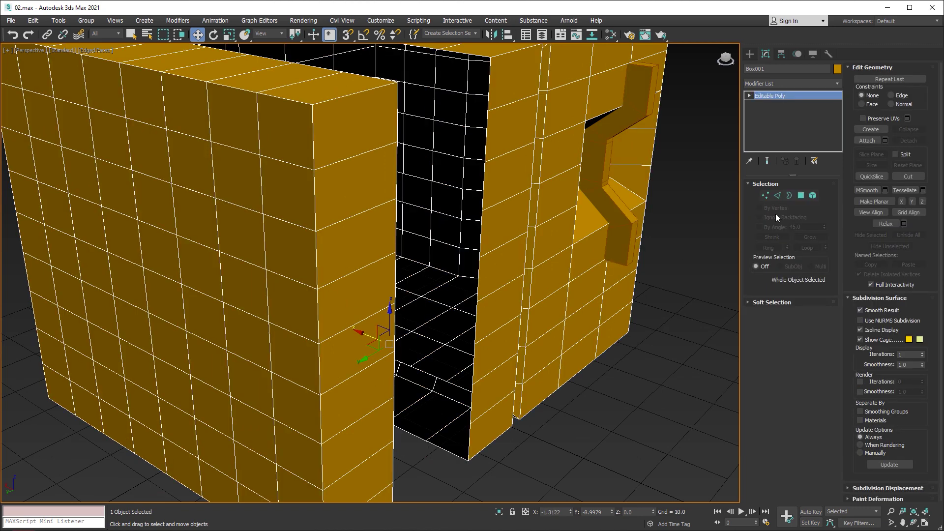
# - Select eight faces in two rows on Box001's front wall and delete them
pyautogui.click(801, 196)
pyautogui.moveTo(275, 236)
pyautogui.keyDown('alt'); pyautogui.mouseDown(button='middle')
pyautogui.moveTo(290, 240)
pyautogui.moveTo(295, 231)
pyautogui.mouseUp(button='middle'); pyautogui.keyUp('alt')
pyautogui.click(165, 222)
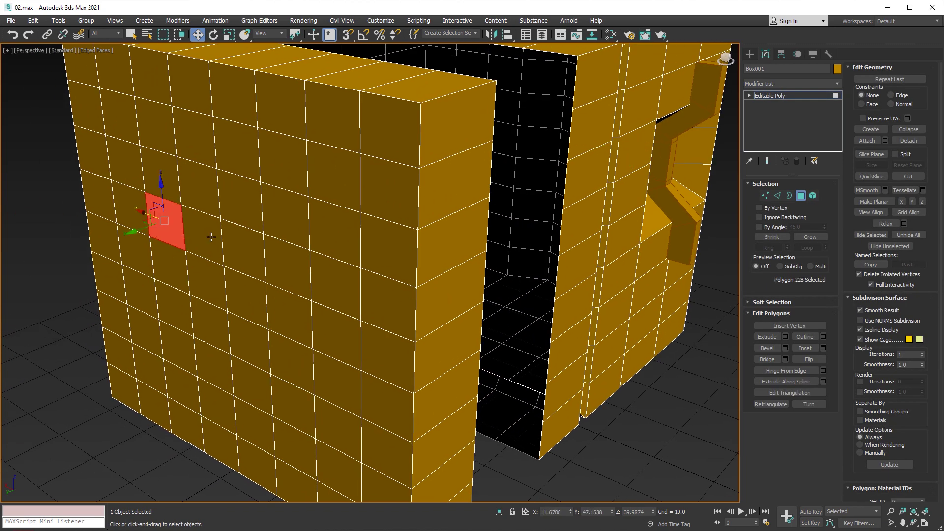
pyautogui.keyDown('ctrl'); pyautogui.click(204, 236); pyautogui.keyUp('ctrl')
pyautogui.keyDown('ctrl'); pyautogui.click(246, 253); pyautogui.keyUp('ctrl')
pyautogui.keyDown('ctrl'); pyautogui.click(281, 260); pyautogui.keyUp('ctrl')
pyautogui.keyDown('ctrl'); pyautogui.click(290, 320); pyautogui.keyUp('ctrl')
pyautogui.keyDown('ctrl'); pyautogui.click(246, 300); pyautogui.keyUp('ctrl')
pyautogui.keyDown('ctrl'); pyautogui.click(206, 285); pyautogui.keyUp('ctrl')
pyautogui.keyDown('ctrl'); pyautogui.click(172, 266); pyautogui.keyUp('ctrl')
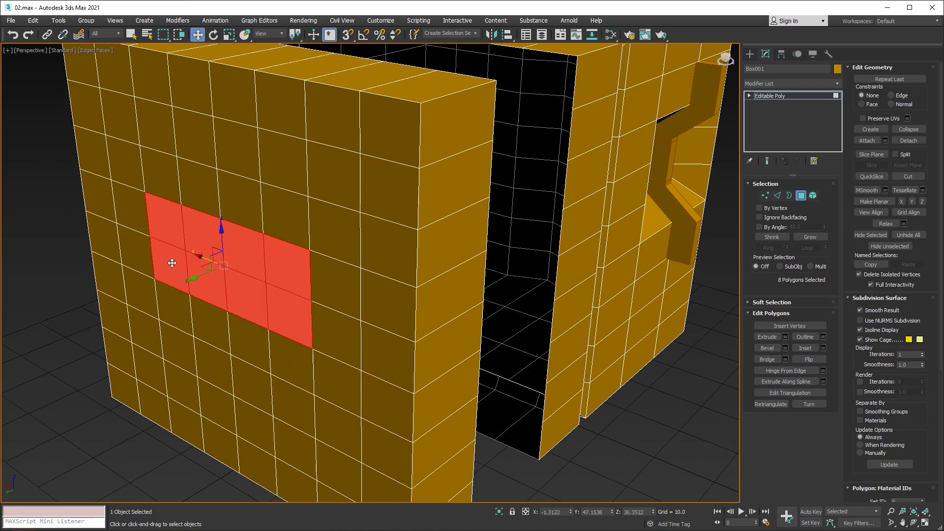
pyautogui.press('Delete')
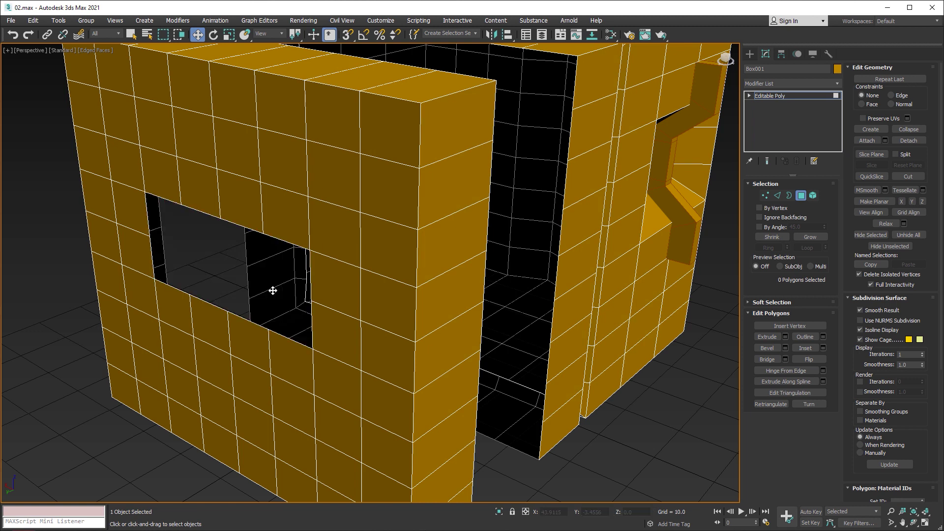
# - Open the Bridge Polygons settings, centre the view on the hole, and enter Edge mode
pyautogui.click(785, 359)
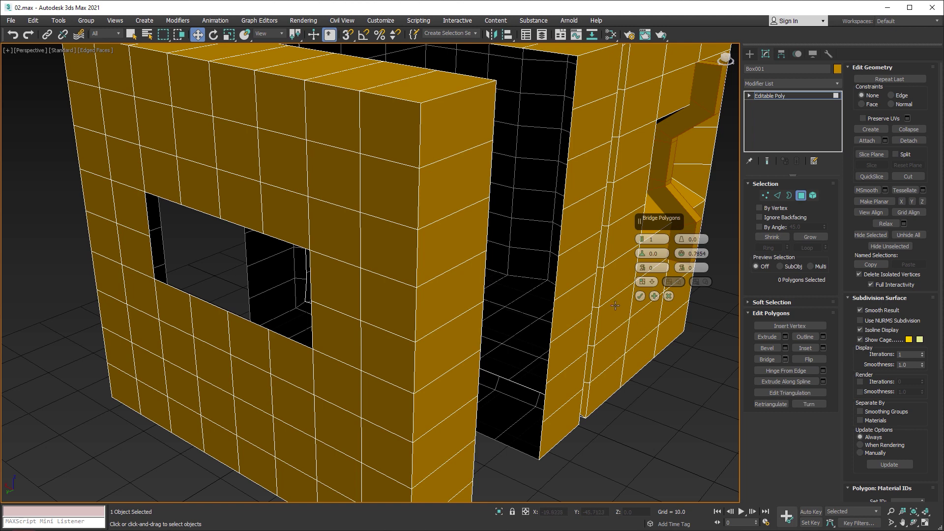
pyautogui.moveTo(615, 306); pyautogui.dragTo(664, 312, button='middle')
pyautogui.moveTo(656, 218); pyautogui.dragTo(79, 192)
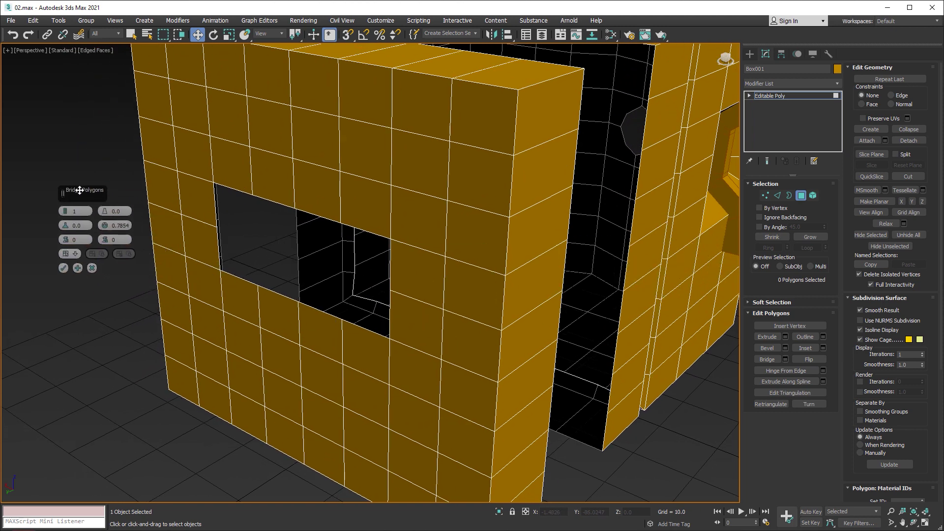
pyautogui.click(777, 196)
# - Bridge the hole's border edge pairs across its left and middle strips
pyautogui.click(236, 192)
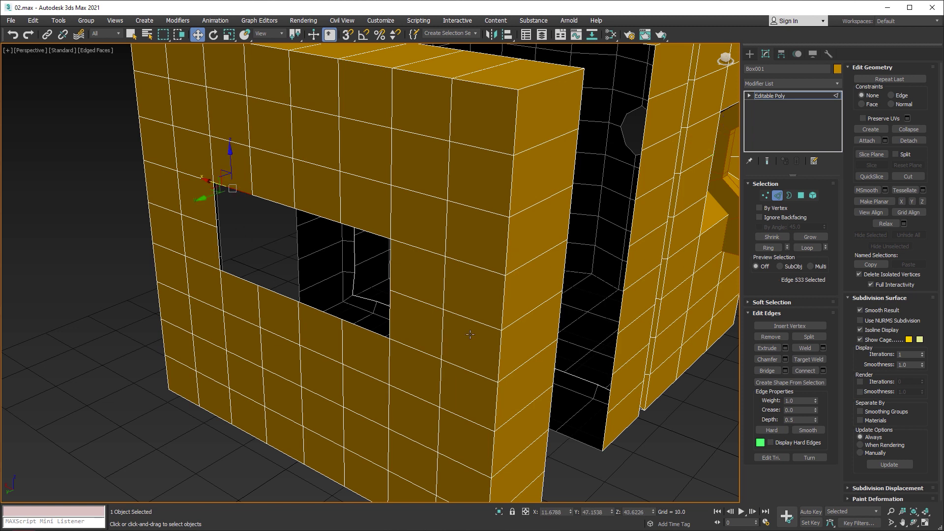
pyautogui.click(785, 371)
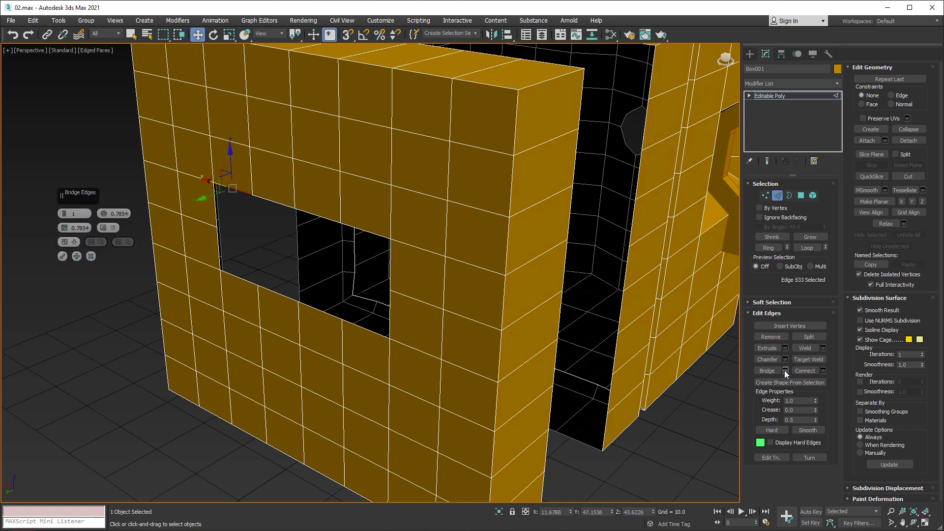
pyautogui.click(234, 276)
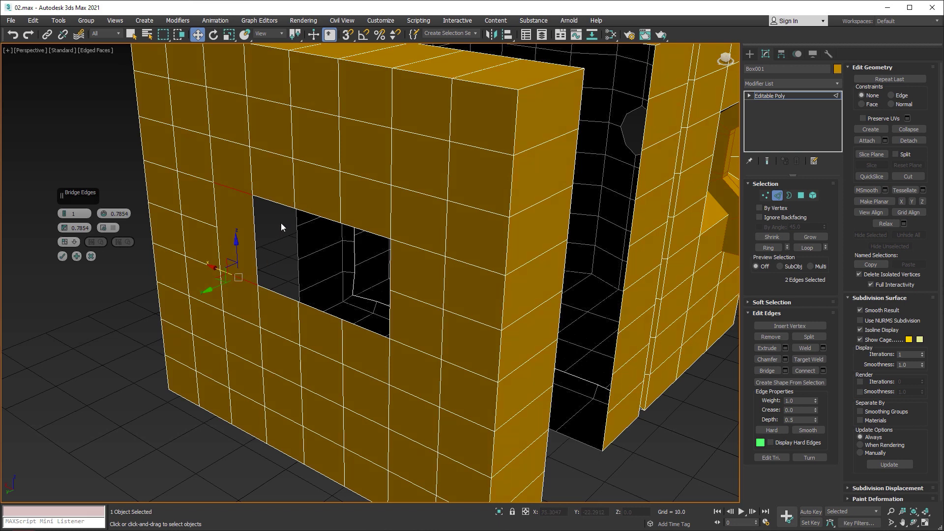
pyautogui.keyDown('ctrl'); pyautogui.click(274, 292); pyautogui.keyUp('ctrl')
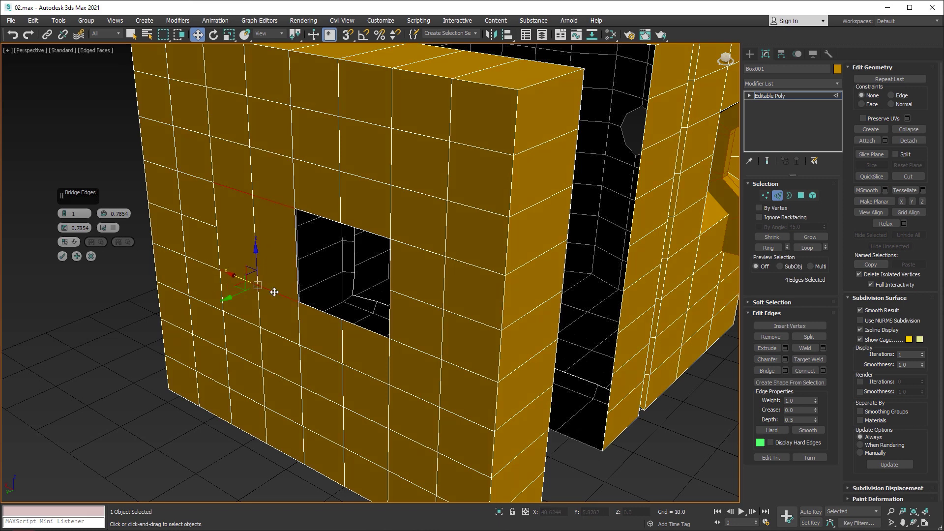
pyautogui.keyDown('ctrl'); pyautogui.click(320, 218); pyautogui.keyUp('ctrl')
pyautogui.keyDown('ctrl'); pyautogui.click(317, 310); pyautogui.keyUp('ctrl')
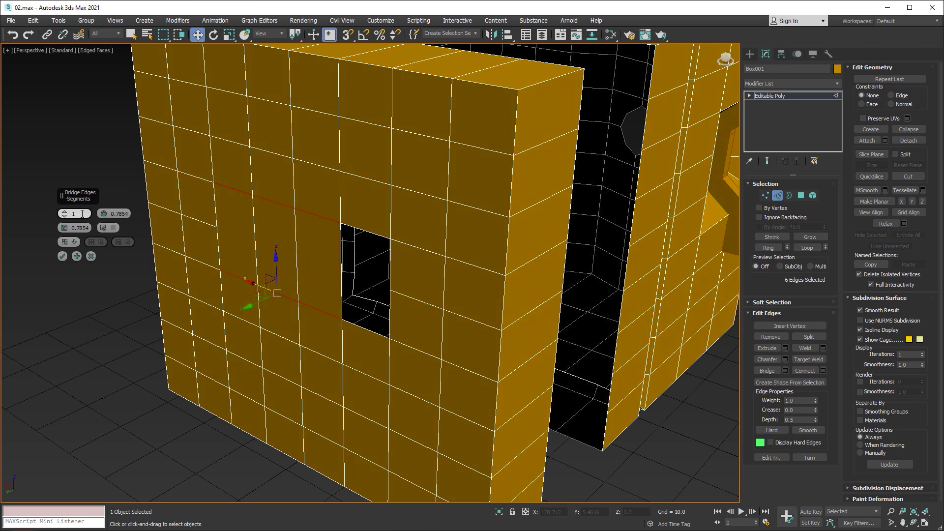
# - Raise the edge bridge to 3 segments, confirm it, and return to object level
pyautogui.click(64, 211)
pyautogui.click(64, 212)
pyautogui.click(62, 256)
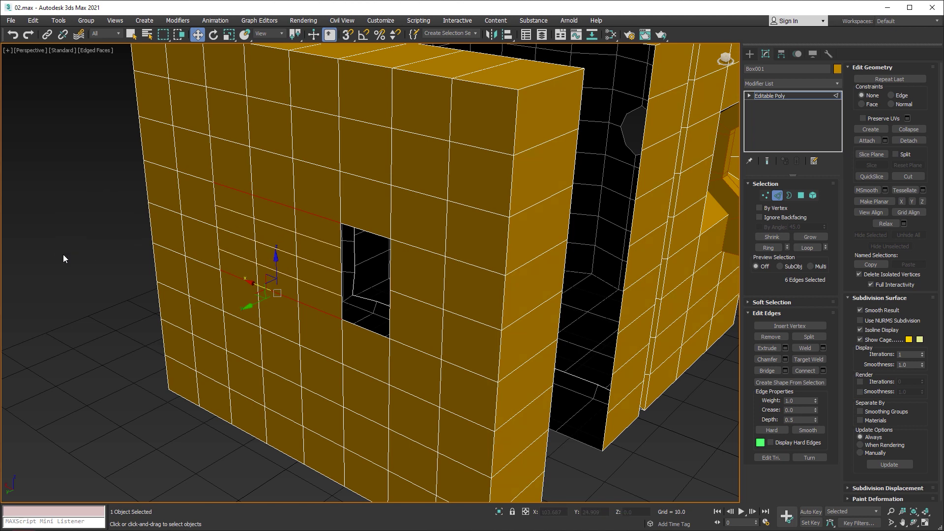
pyautogui.keyDown('alt'); pyautogui.moveTo(564, 283); pyautogui.dragTo(453, 305, button='middle'); pyautogui.keyUp('alt')
pyautogui.scroll(-3, 454, 305)
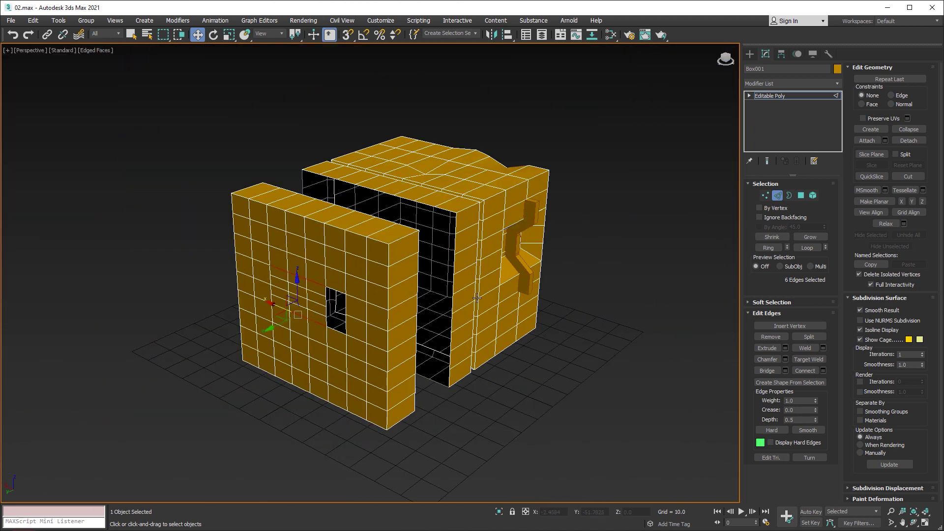
pyautogui.click(777, 195)
pyautogui.keyDown('alt'); pyautogui.moveTo(493, 278); pyautogui.dragTo(474, 287, button='middle'); pyautogui.keyUp('alt')
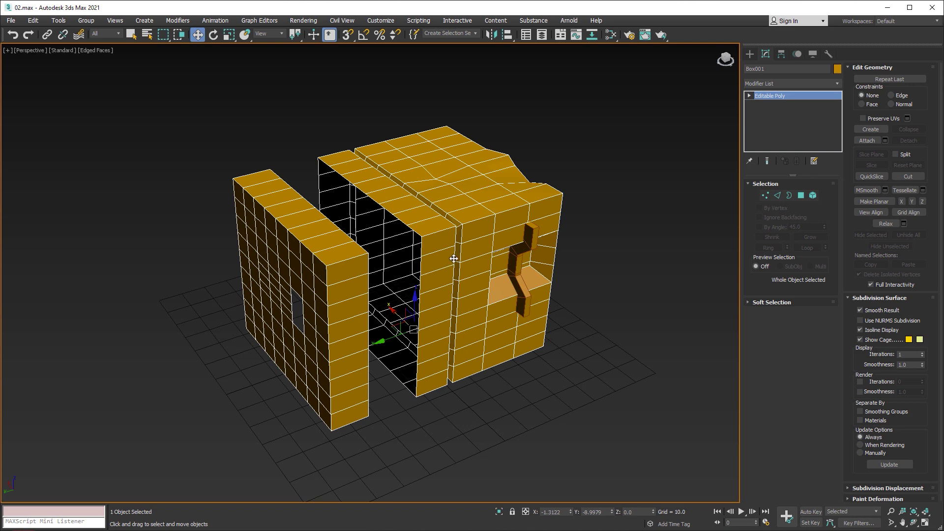
# - Detach the box's left wall element as a separate object named Object001
pyautogui.click(812, 195)
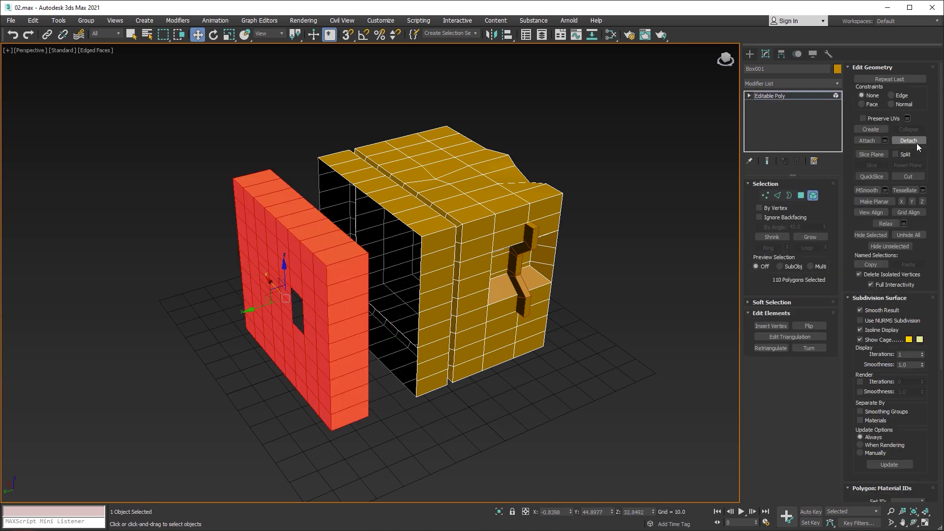
pyautogui.click(913, 142)
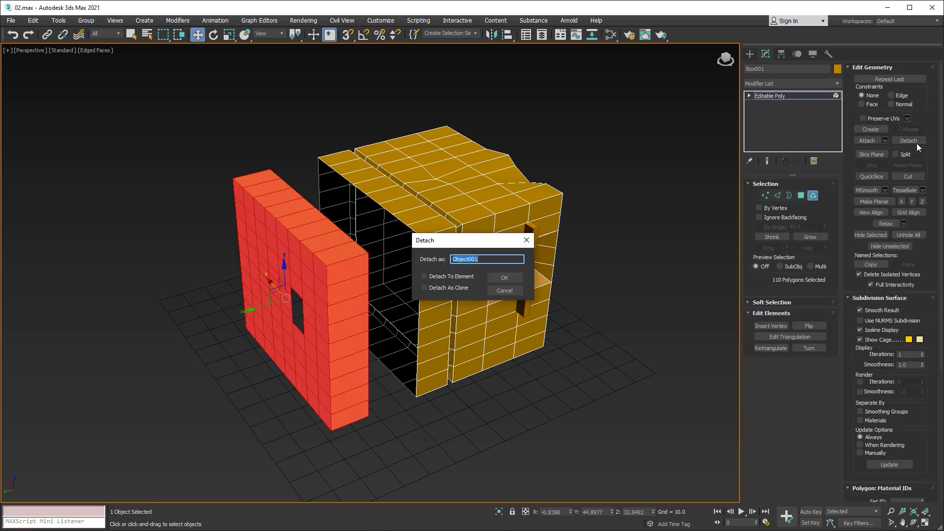
pyautogui.click(505, 278)
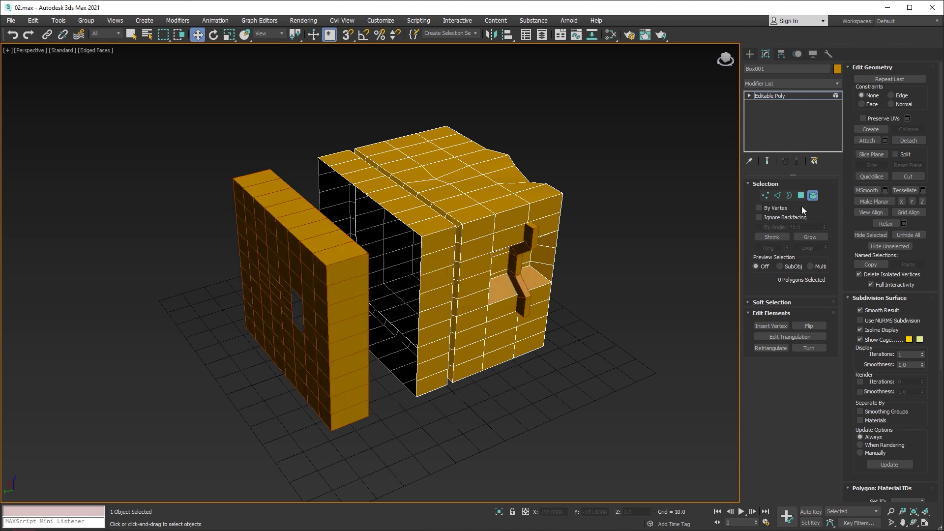
pyautogui.click(813, 195)
# - Move the main box and Object001 apart to the left and reframe the view
pyautogui.moveTo(390, 338); pyautogui.dragTo(370, 324)
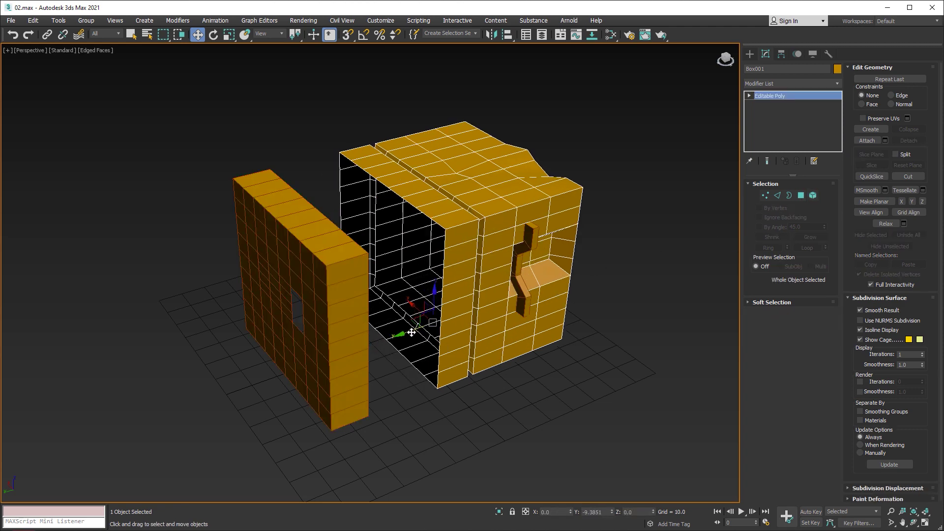
pyautogui.click(338, 328)
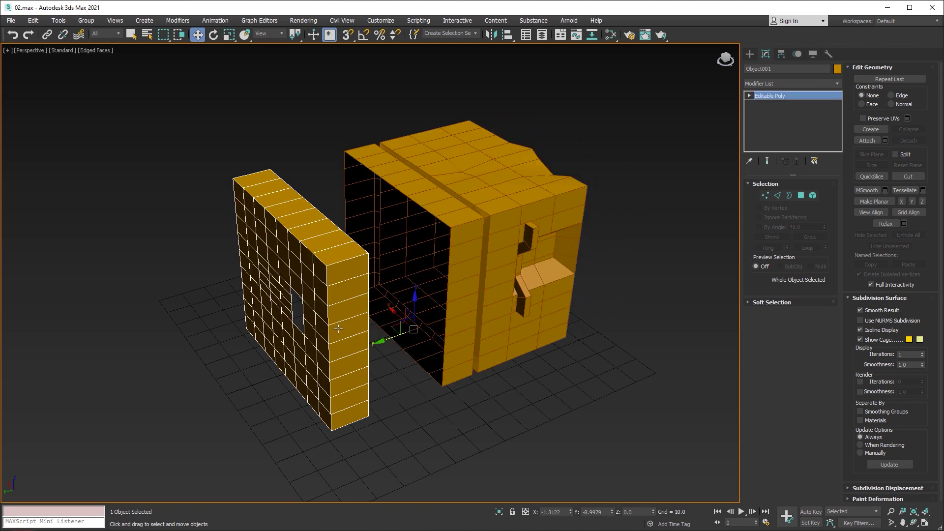
pyautogui.moveTo(380, 339)
pyautogui.mouseDown()
pyautogui.moveTo(326, 347)
pyautogui.moveTo(357, 341)
pyautogui.mouseUp()
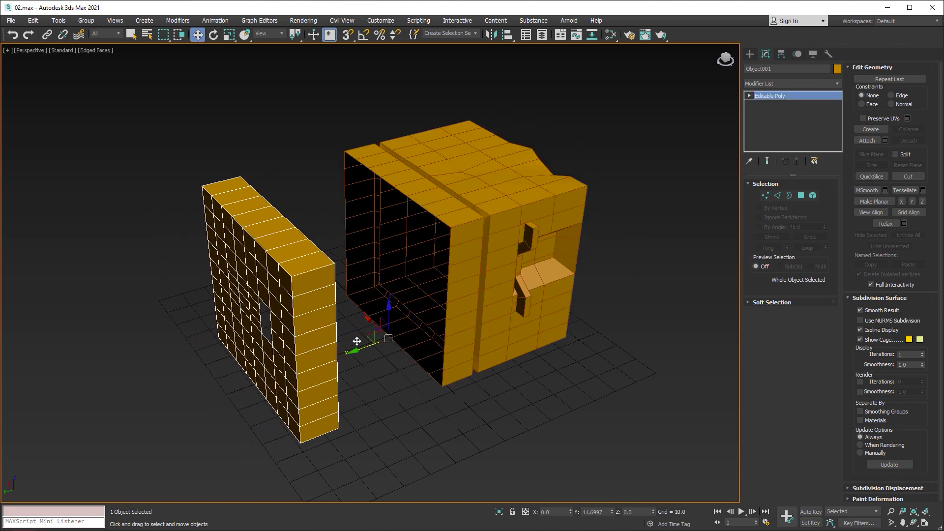
pyautogui.click(439, 326)
pyautogui.moveTo(414, 329); pyautogui.dragTo(390, 335)
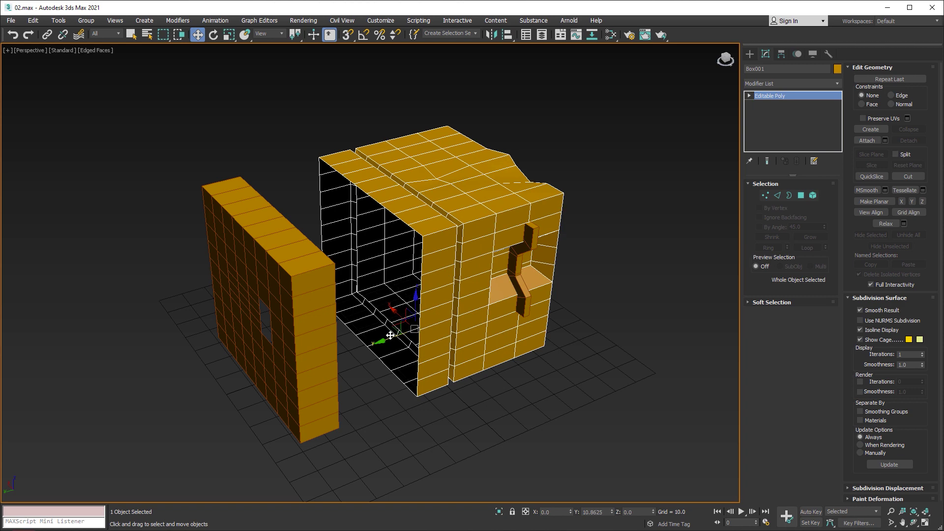
pyautogui.moveTo(437, 362); pyautogui.dragTo(437, 330, button='middle')
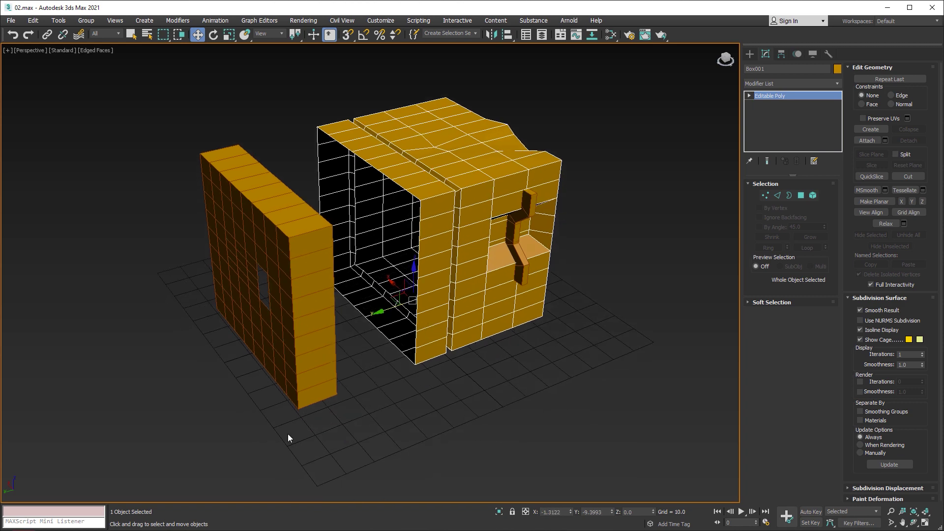
# - Group the wall panel and Box001 as Group001 and nudge it slightly along Y
pyautogui.moveTo(446, 311); pyautogui.dragTo(447, 303)
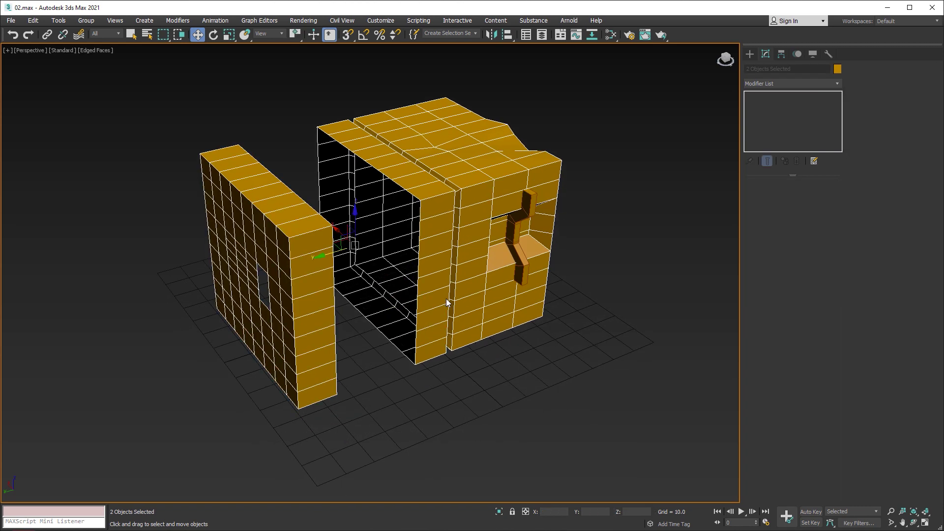
pyautogui.click(86, 20)
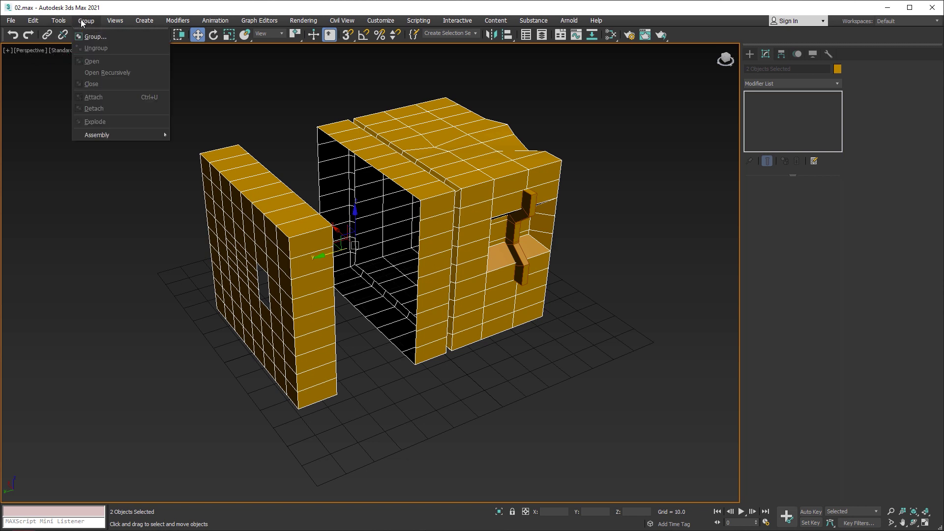
pyautogui.click(100, 37)
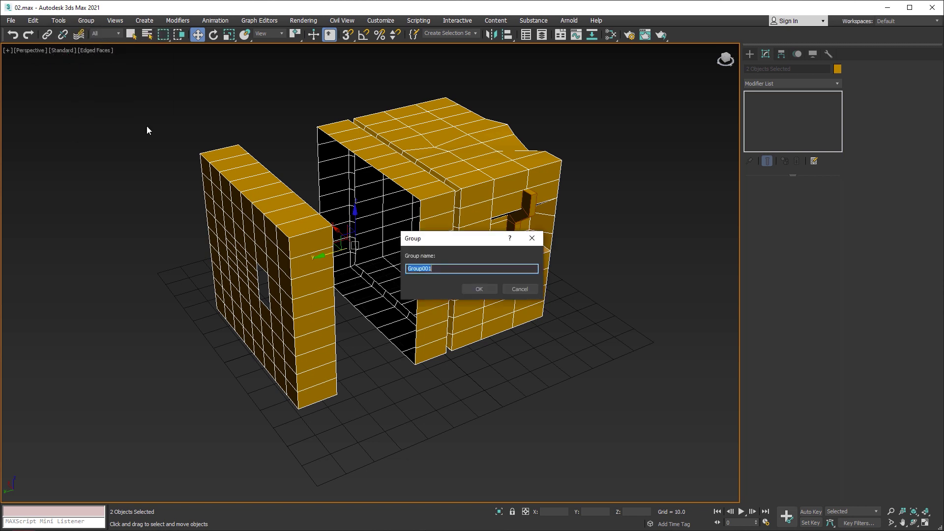
pyautogui.click(471, 288)
pyautogui.click(373, 358)
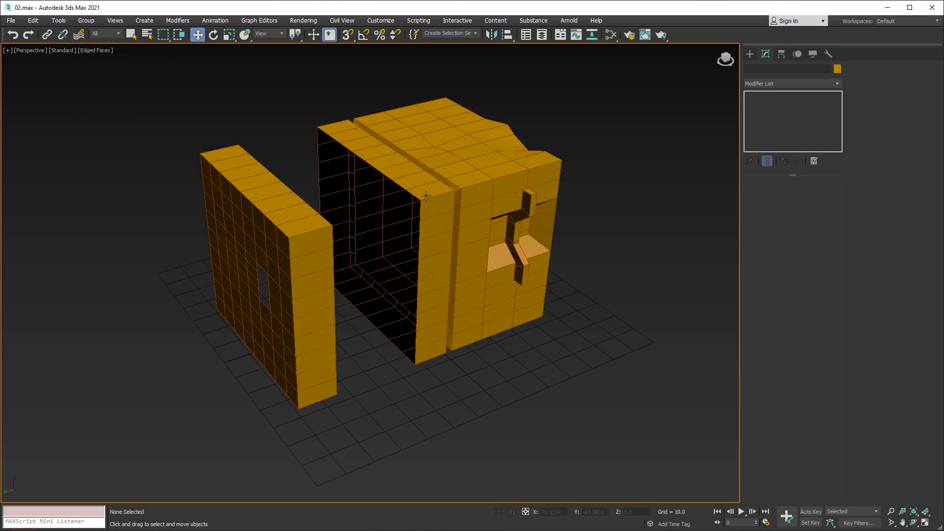
pyautogui.click(358, 243)
pyautogui.moveTo(358, 242)
pyautogui.mouseDown()
pyautogui.moveTo(312, 264)
pyautogui.moveTo(343, 255)
pyautogui.mouseUp()
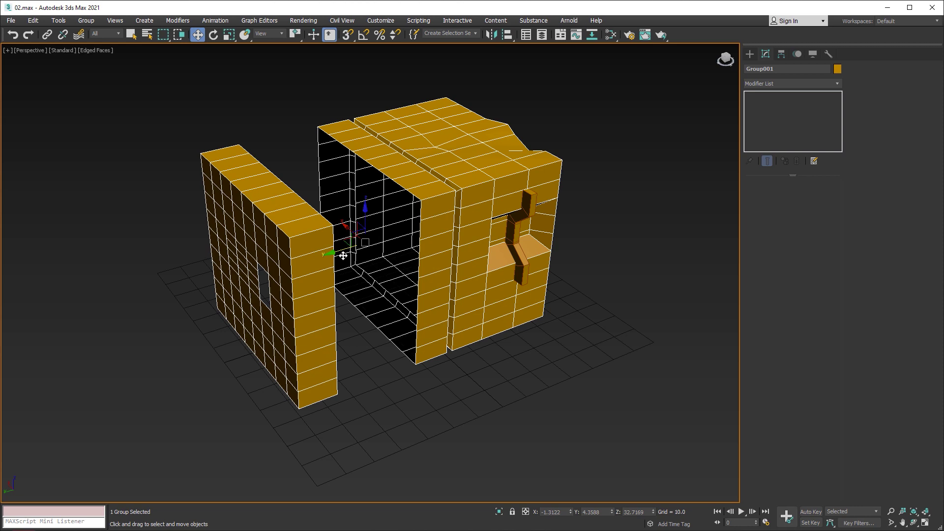
# - Attach the zigzag Shape001 to Group001 and move the group left and down
pyautogui.click(512, 229)
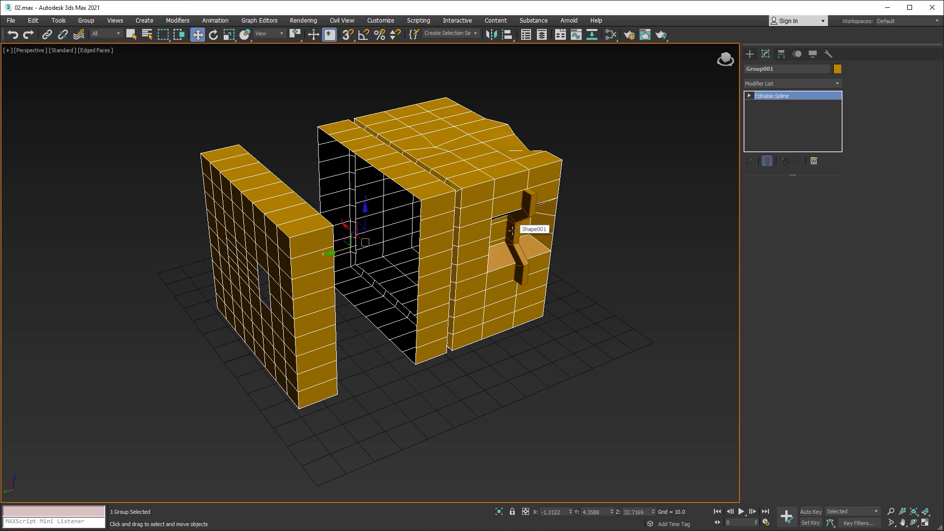
pyautogui.click(86, 20)
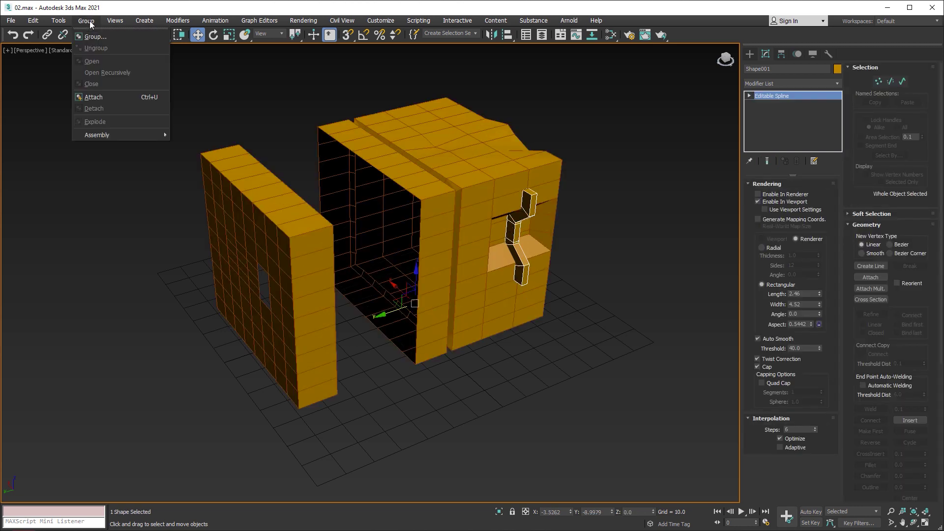
pyautogui.click(101, 98)
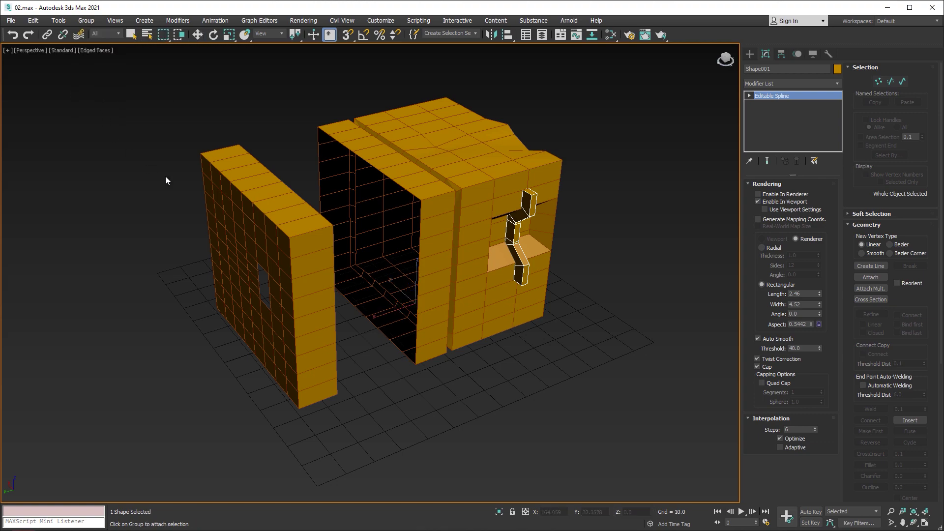
pyautogui.click(248, 167)
pyautogui.press('w')
pyautogui.moveTo(369, 248)
pyautogui.mouseDown()
pyautogui.moveTo(332, 249)
pyautogui.moveTo(386, 242)
pyautogui.mouseUp()
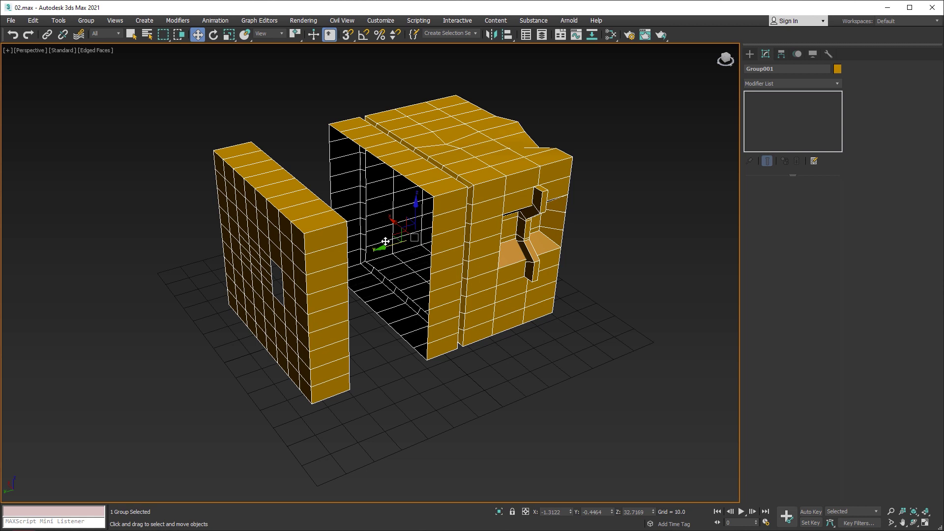
# - Open Group001, move the left wall left and back, then close the group
pyautogui.click(86, 20)
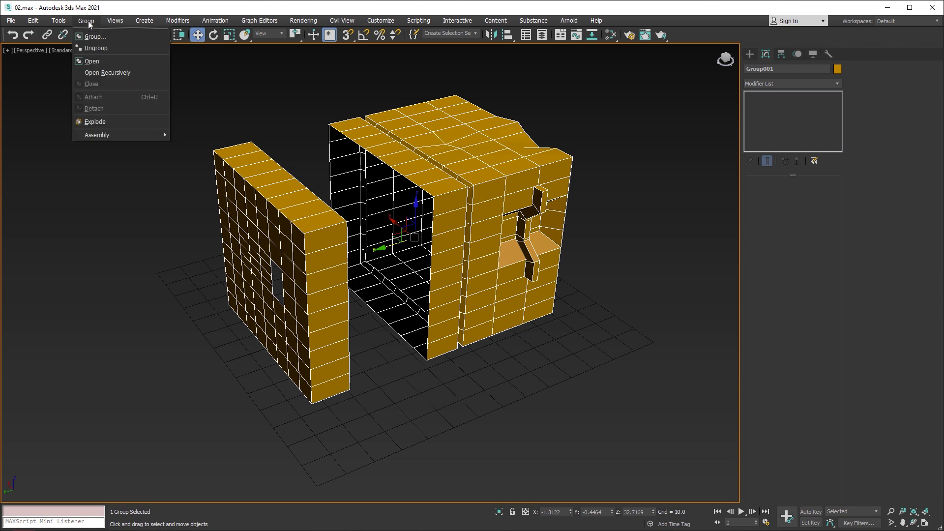
pyautogui.click(106, 60)
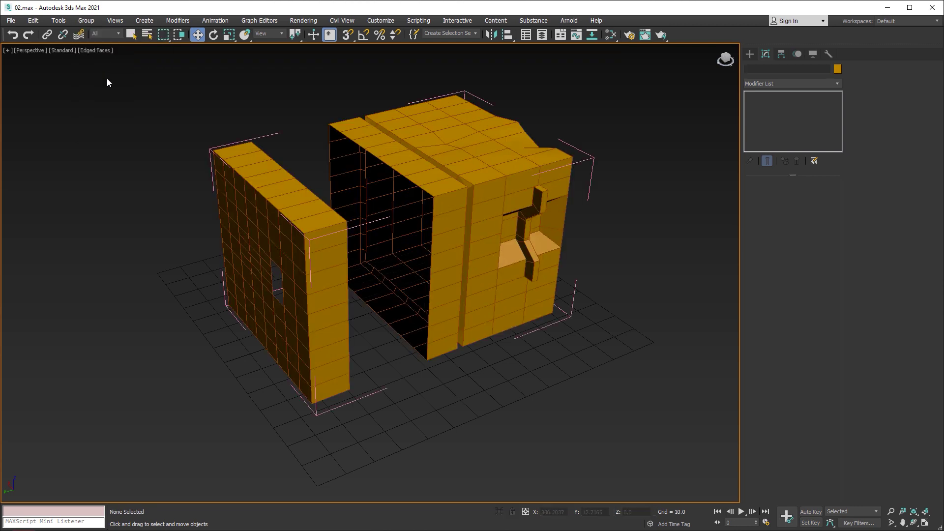
pyautogui.click(304, 203)
pyautogui.moveTo(379, 312); pyautogui.dragTo(352, 315)
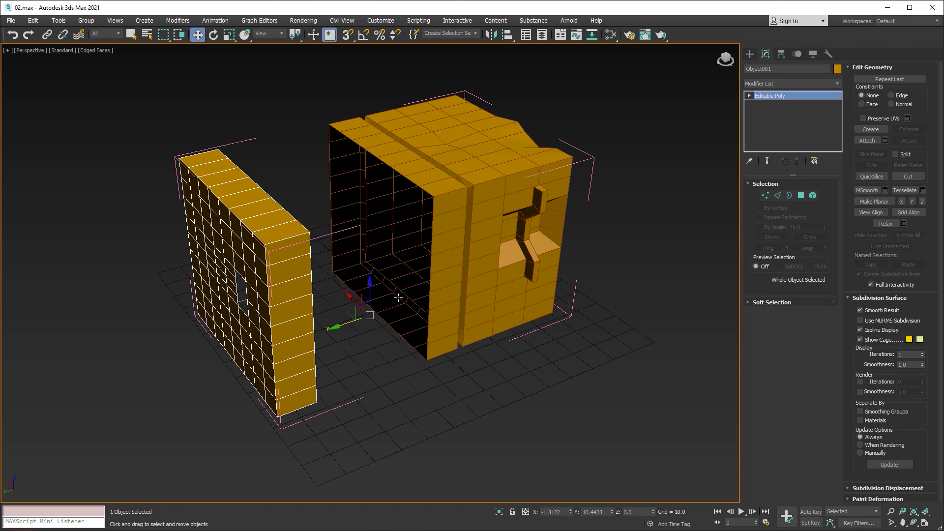
pyautogui.click(87, 21)
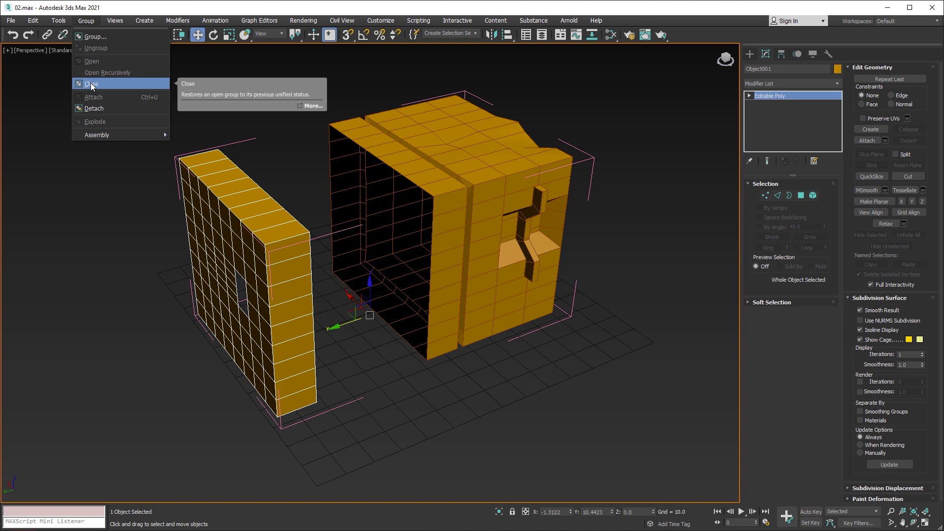
pyautogui.click(90, 84)
# - Ungroup Group001 and reposition Object001 and Box001 slightly
pyautogui.click(86, 21)
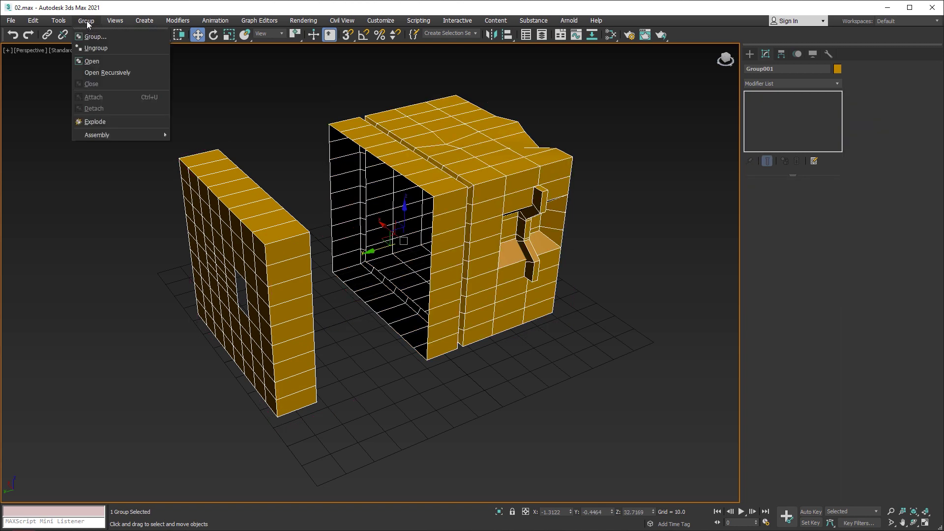
pyautogui.click(92, 47)
pyautogui.click(273, 148)
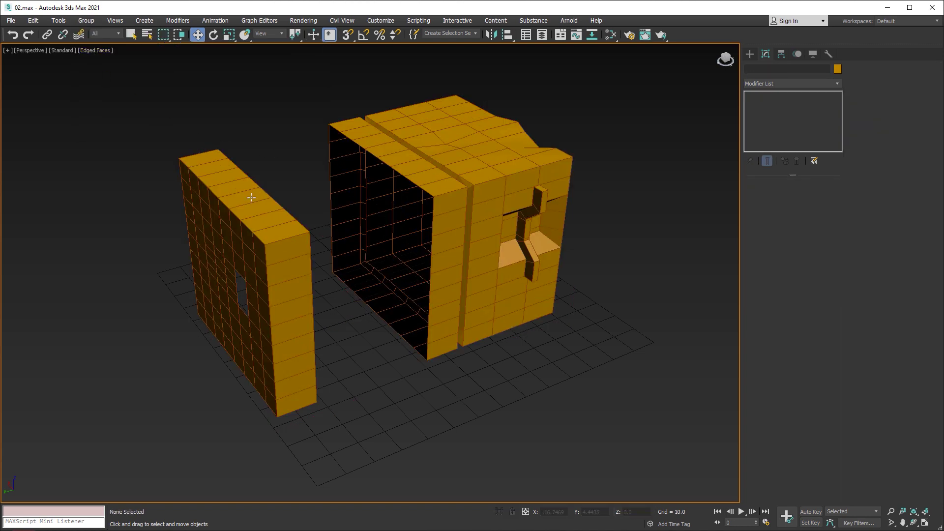
pyautogui.click(247, 194)
pyautogui.moveTo(336, 325); pyautogui.dragTo(340, 326)
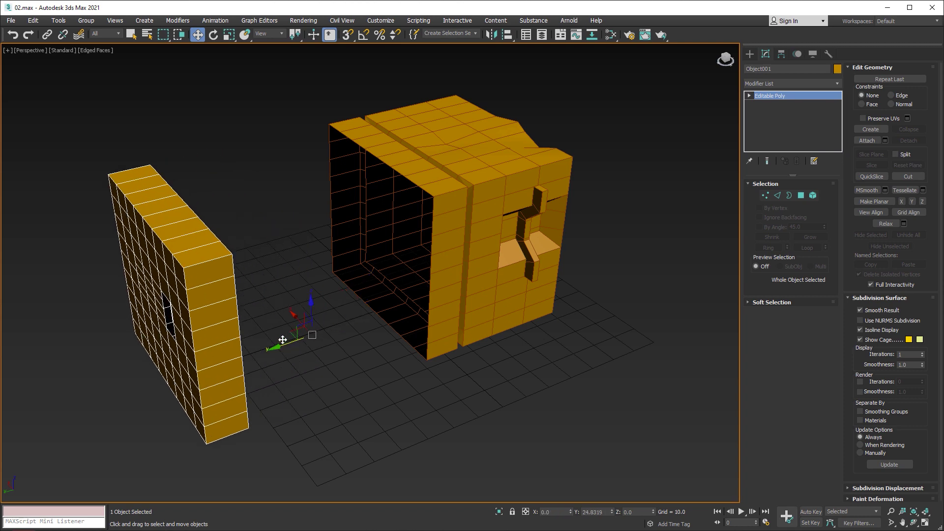
pyautogui.click(393, 304)
pyautogui.moveTo(396, 307); pyautogui.dragTo(397, 307)
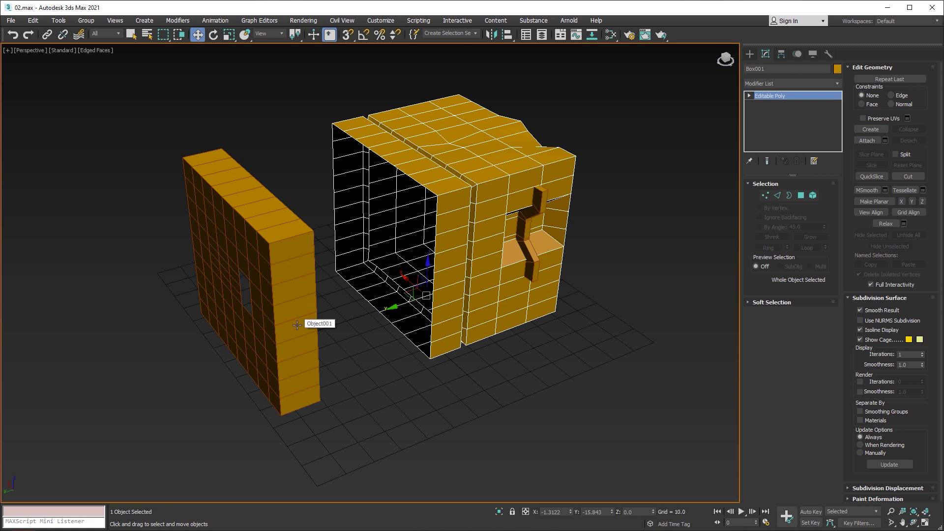
# - Attach the Object001 wall into Box001 and enter Vertex mode on the combined mesh
pyautogui.click(868, 141)
pyautogui.click(297, 293)
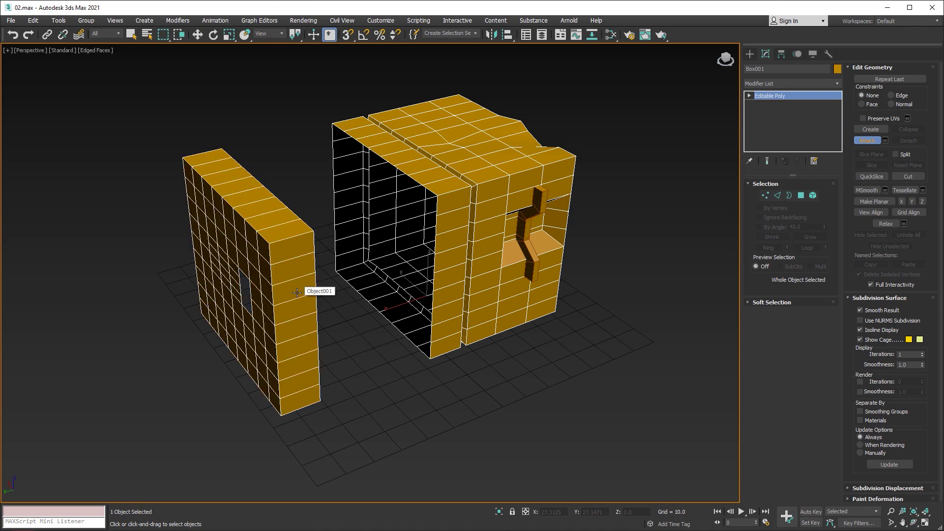
pyautogui.rightClick(297, 294)
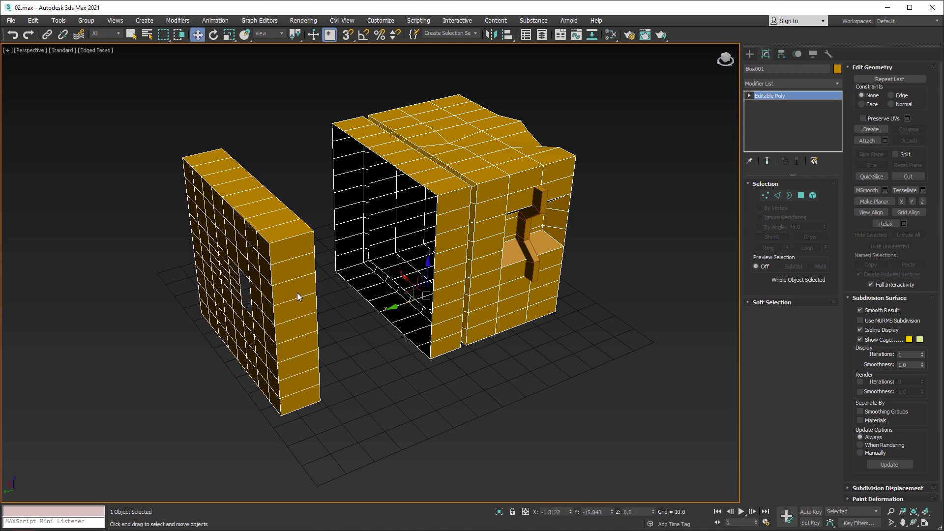
pyautogui.moveTo(395, 307)
pyautogui.keyDown('alt'); pyautogui.mouseDown(button='middle')
pyautogui.moveTo(374, 310)
pyautogui.moveTo(485, 301)
pyautogui.moveTo(378, 341)
pyautogui.mouseUp(button='middle'); pyautogui.keyUp('alt')
pyautogui.click(373, 343)
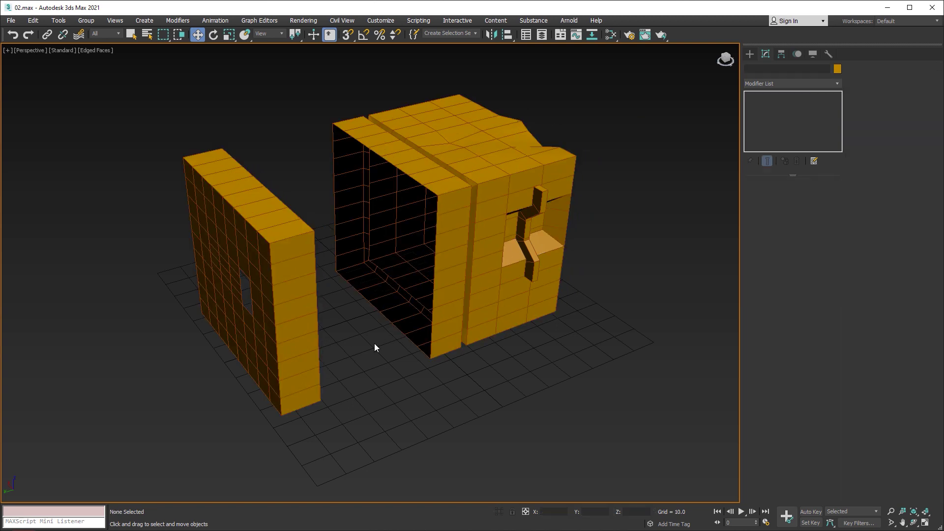
pyautogui.hotkey('ctrl', 'z')
pyautogui.click(765, 195)
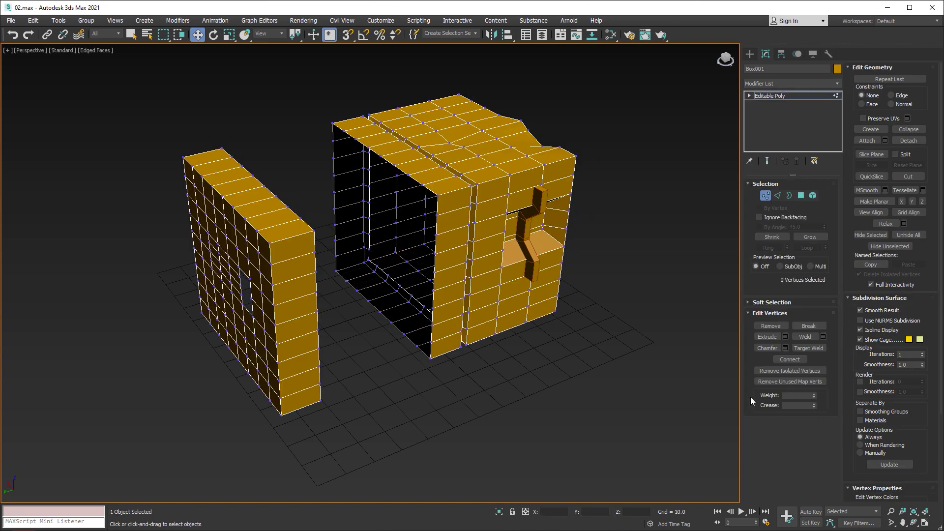
# - Add a Shell modifier to Box001 with Inner Amount 1.74 and Outer Amount 0
pyautogui.click(837, 84)
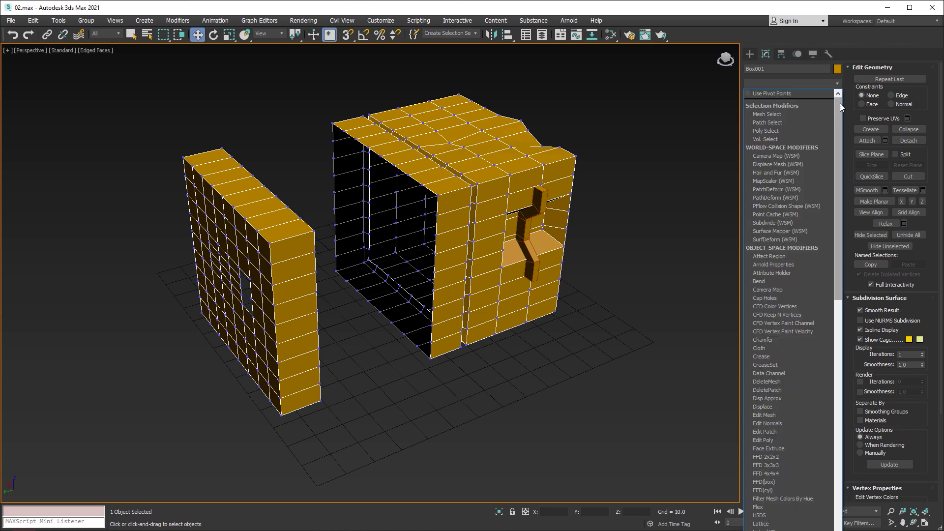
pyautogui.moveTo(839, 103)
pyautogui.mouseDown()
pyautogui.moveTo(835, 354)
pyautogui.moveTo(836, 182)
pyautogui.moveTo(824, 319)
pyautogui.mouseUp()
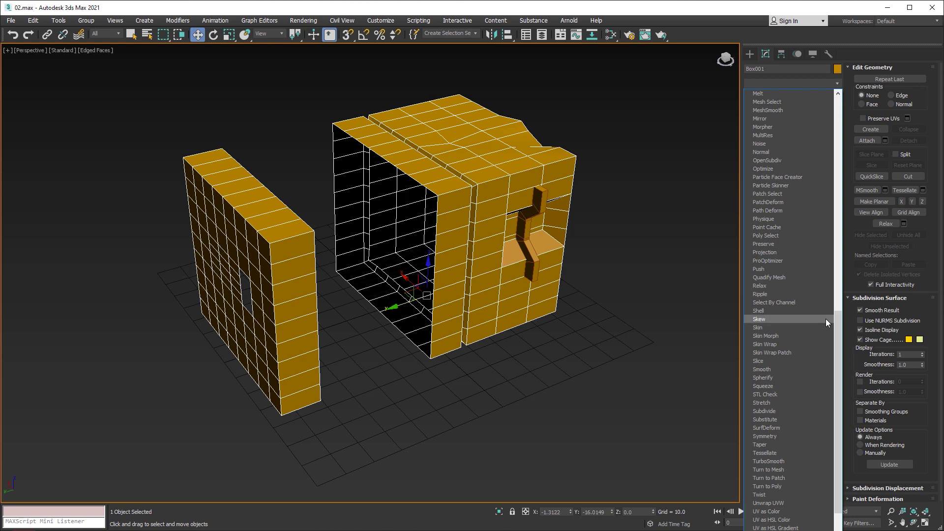
pyautogui.click(768, 311)
pyautogui.keyDown('alt'); pyautogui.moveTo(446, 210); pyautogui.dragTo(463, 181, button='middle'); pyautogui.keyUp('alt')
pyautogui.scroll(4, 480, 237)
pyautogui.scroll(5, 480, 237)
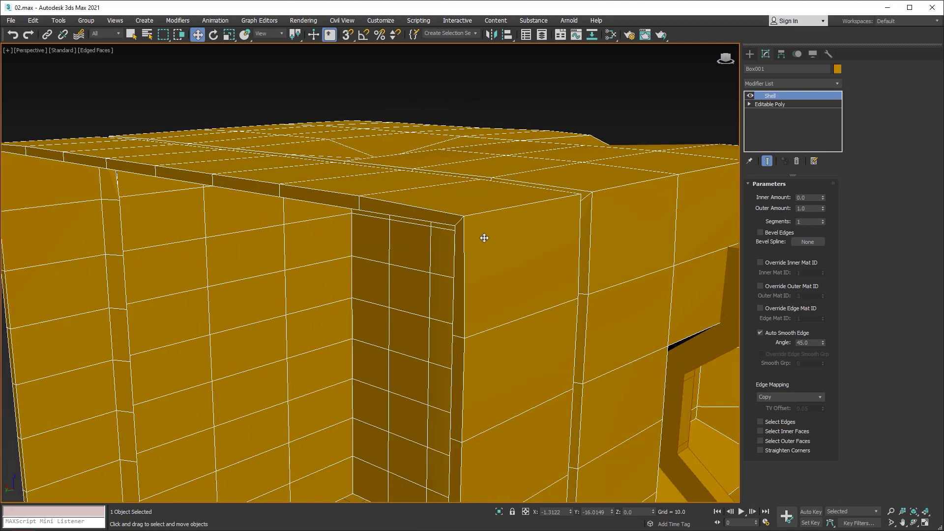
pyautogui.moveTo(823, 209)
pyautogui.mouseDown()
pyautogui.moveTo(802, 198)
pyautogui.moveTo(803, 210)
pyautogui.moveTo(820, 176)
pyautogui.moveTo(782, 114)
pyautogui.mouseUp()
pyautogui.rightClick(822, 208)
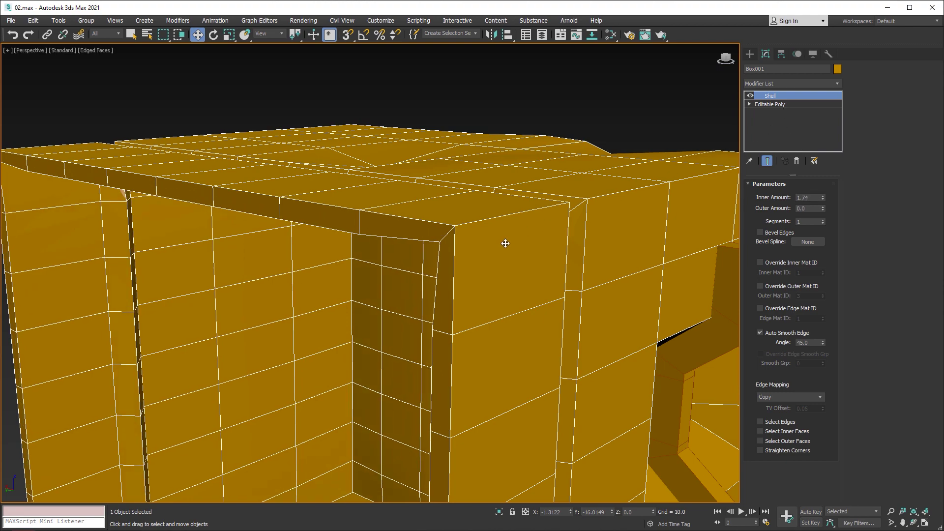
# - Inspect the shelled box, then convert it to an Editable Poly
pyautogui.scroll(-3, 505, 242)
pyautogui.scroll(-3, 515, 200)
pyautogui.moveTo(509, 204)
pyautogui.mouseDown(button='middle')
pyautogui.moveTo(289, 203)
pyautogui.moveTo(305, 270)
pyautogui.moveTo(320, 264)
pyautogui.mouseUp(button='middle')
pyautogui.scroll(3, 276, 280)
pyautogui.scroll(2, 251, 281)
pyautogui.scroll(-3, 251, 281)
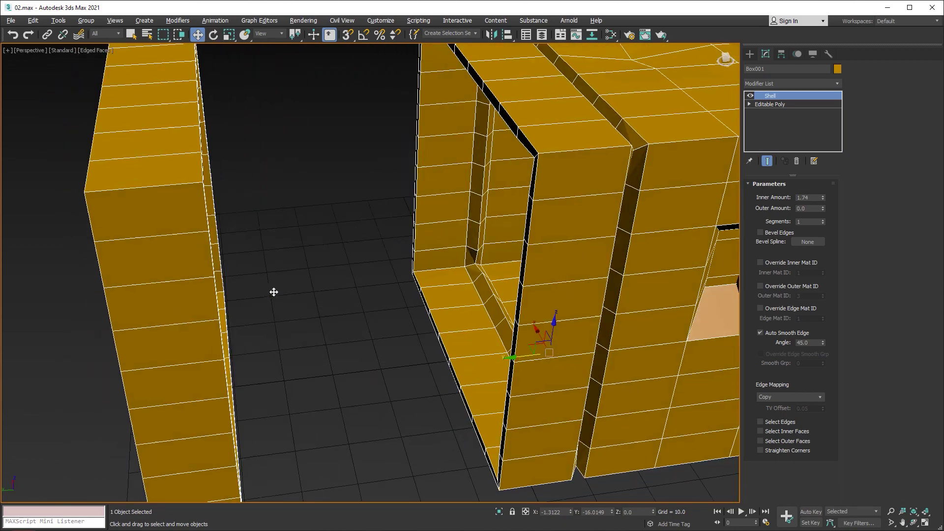
pyautogui.keyDown('alt'); pyautogui.moveTo(274, 290); pyautogui.dragTo(289, 281, button='middle'); pyautogui.keyUp('alt')
pyautogui.scroll(3, 618, 280)
pyautogui.moveTo(618, 280); pyautogui.dragTo(409, 319, button='middle')
pyautogui.rightClick(455, 293)
pyautogui.moveTo(472, 392)
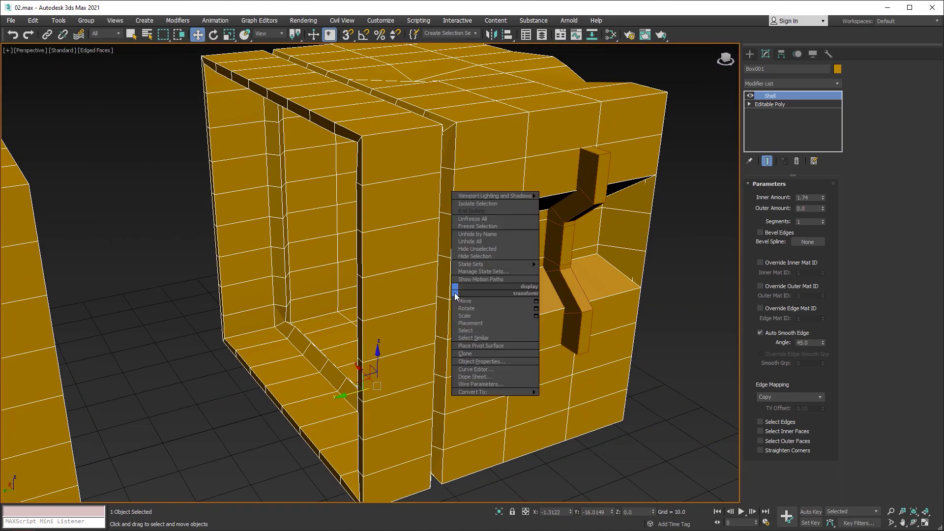
pyautogui.click(587, 400)
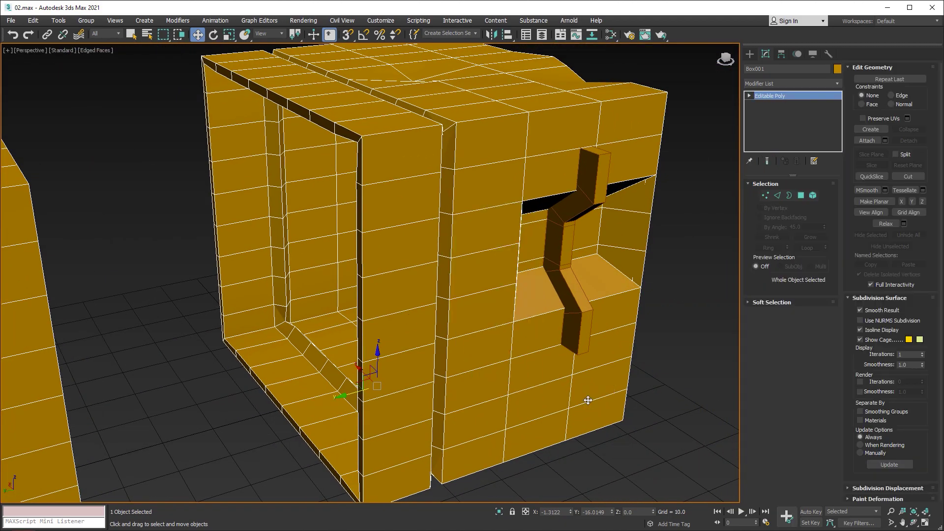
# - Add a Symmetry modifier to Box001 via the 'sym' search
pyautogui.click(837, 85)
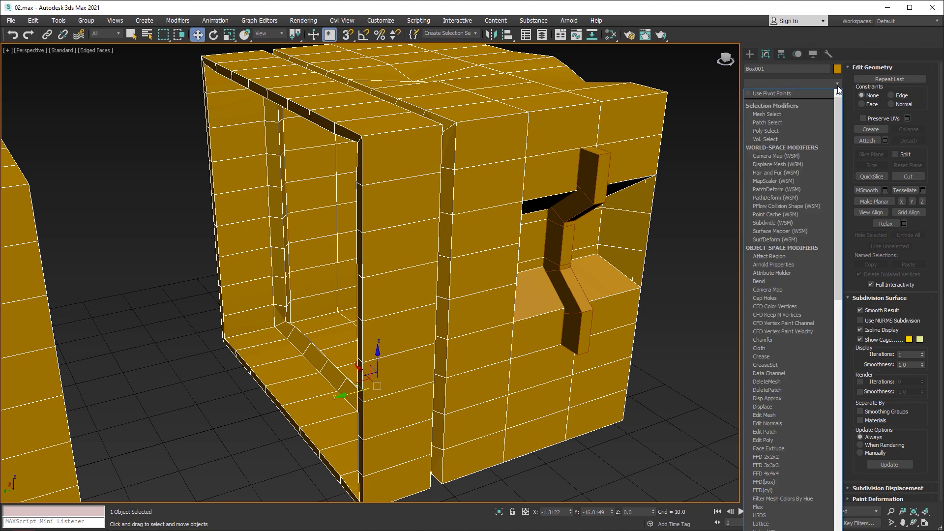
pyautogui.write('sym')
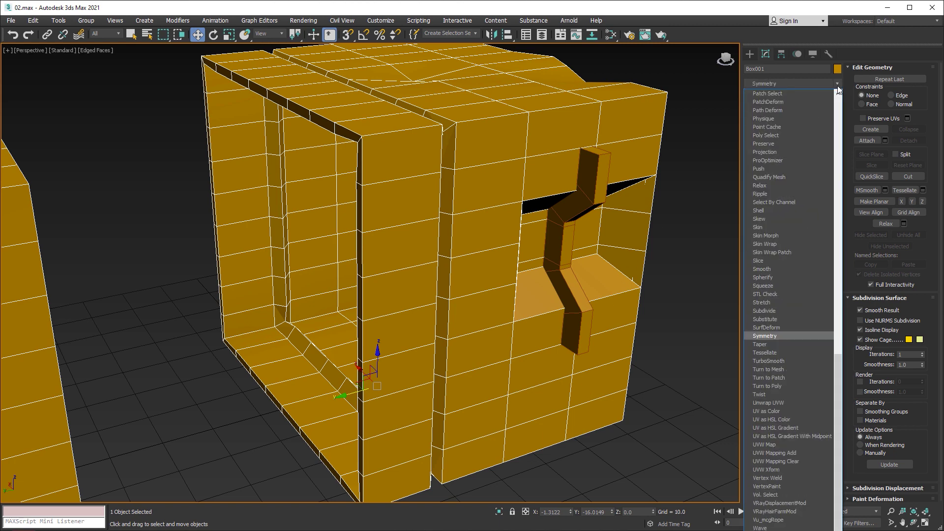
pyautogui.press('Return')
pyautogui.scroll(-5, 516, 222)
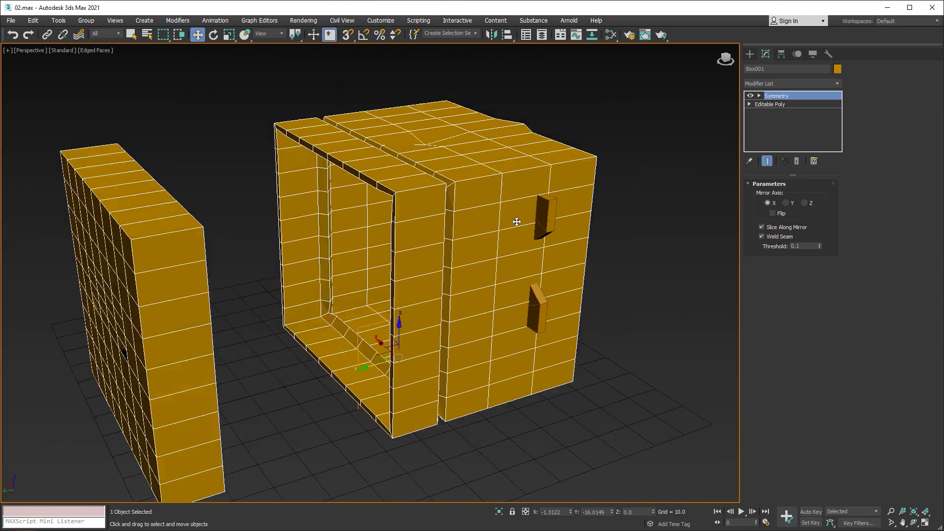
pyautogui.keyDown('alt'); pyautogui.moveTo(516, 221); pyautogui.dragTo(542, 221, button='middle'); pyautogui.keyUp('alt')
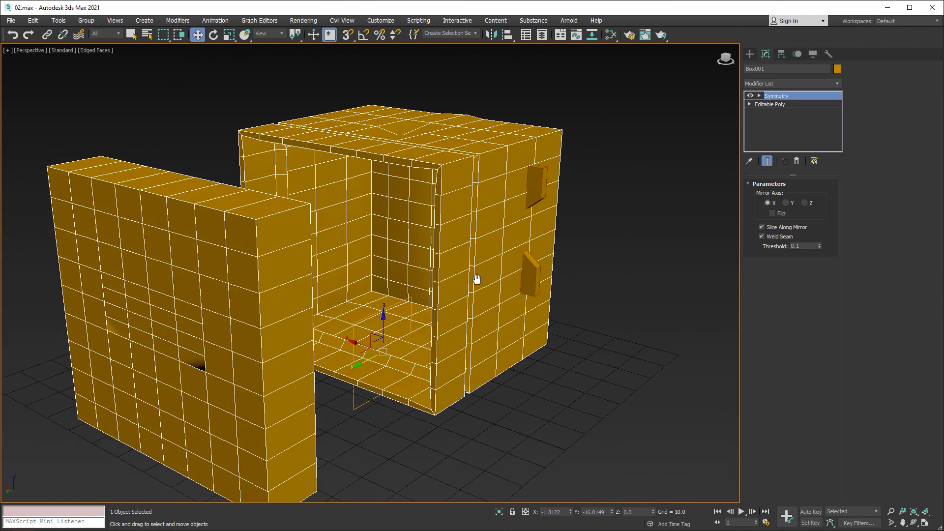
pyautogui.scroll(4, 417, 320)
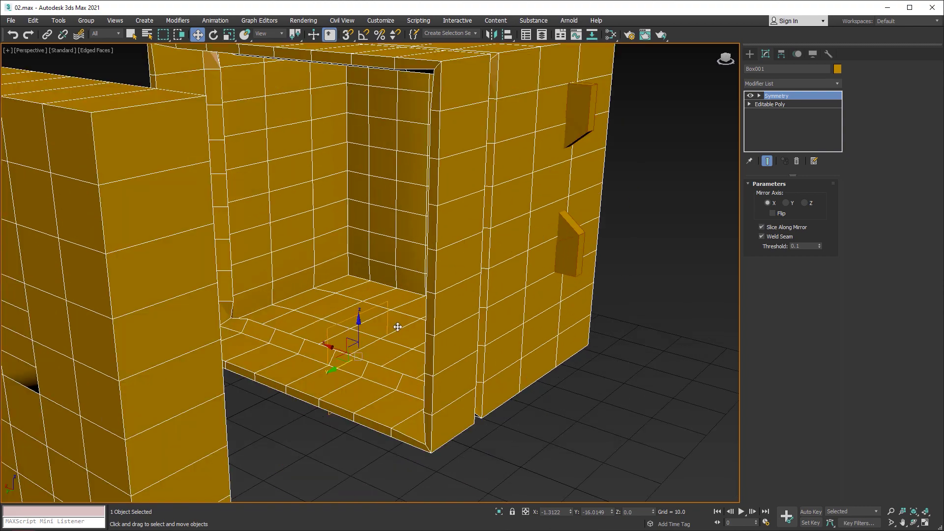
# - Try the Symmetry mirror axis set to Y and then Z
pyautogui.click(787, 204)
pyautogui.click(805, 202)
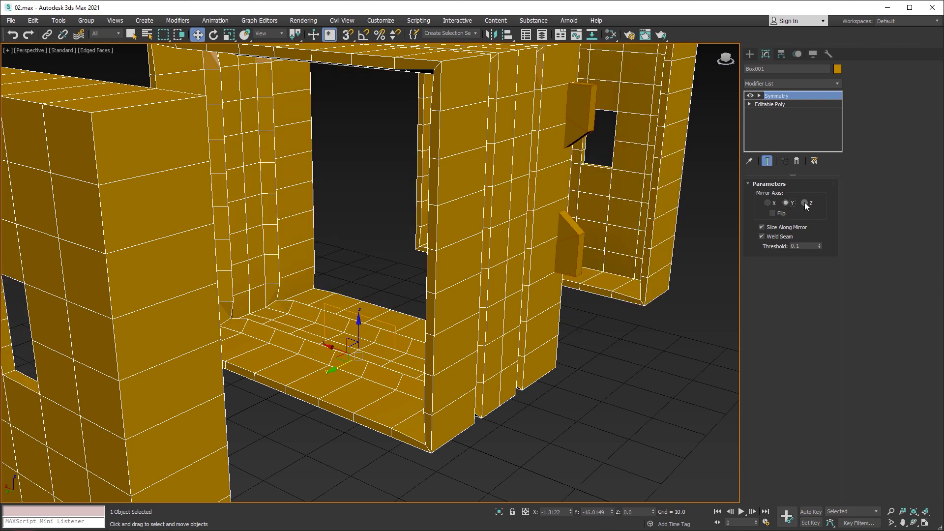
pyautogui.moveTo(559, 267)
pyautogui.keyDown('alt'); pyautogui.mouseDown(button='middle')
pyautogui.moveTo(547, 253)
pyautogui.moveTo(477, 274)
pyautogui.moveTo(459, 267)
pyautogui.moveTo(540, 273)
pyautogui.moveTo(526, 238)
pyautogui.moveTo(375, 179)
pyautogui.mouseUp(button='middle'); pyautogui.keyUp('alt')
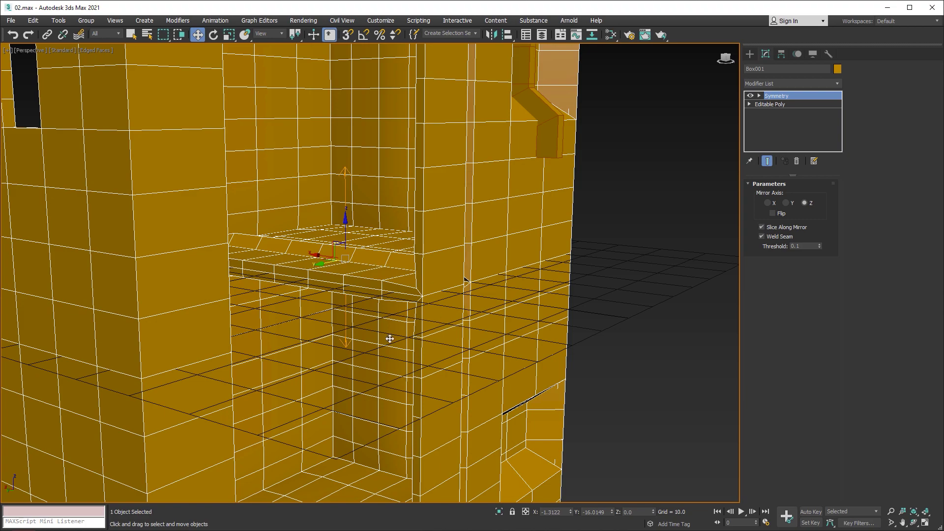
pyautogui.click(786, 202)
pyautogui.moveTo(540, 226)
pyautogui.keyDown('alt'); pyautogui.mouseDown(button='middle')
pyautogui.moveTo(523, 241)
pyautogui.moveTo(533, 261)
pyautogui.moveTo(455, 241)
pyautogui.moveTo(478, 251)
pyautogui.mouseUp(button='middle'); pyautogui.keyUp('alt')
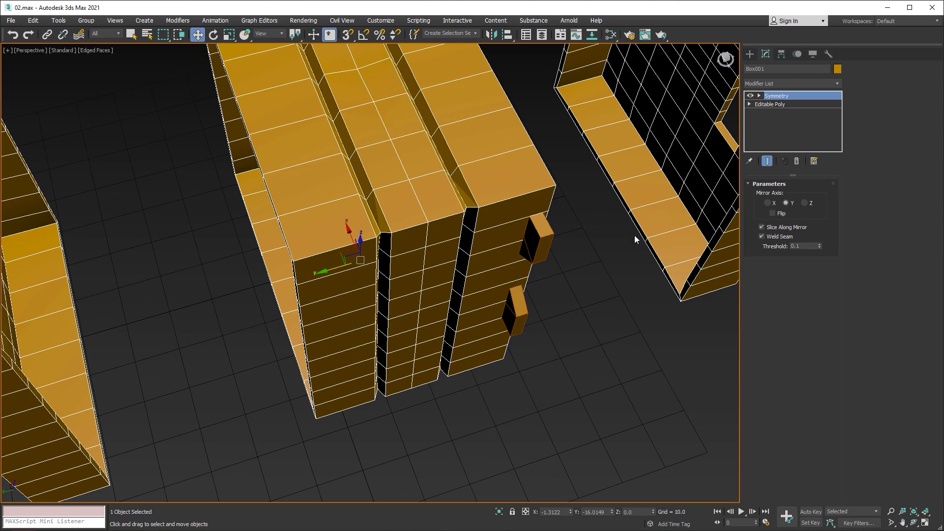
# - Set the mirror axis back to X and turn on Flip
pyautogui.click(767, 202)
pyautogui.moveTo(493, 267)
pyautogui.keyDown('alt'); pyautogui.mouseDown(button='middle')
pyautogui.moveTo(531, 259)
pyautogui.moveTo(529, 247)
pyautogui.moveTo(560, 253)
pyautogui.moveTo(461, 214)
pyautogui.moveTo(236, 185)
pyautogui.mouseUp(button='middle'); pyautogui.keyUp('alt')
pyautogui.moveTo(287, 219)
pyautogui.keyDown('alt'); pyautogui.mouseDown(button='middle')
pyautogui.moveTo(259, 217)
pyautogui.moveTo(278, 220)
pyautogui.mouseUp(button='middle'); pyautogui.keyUp('alt')
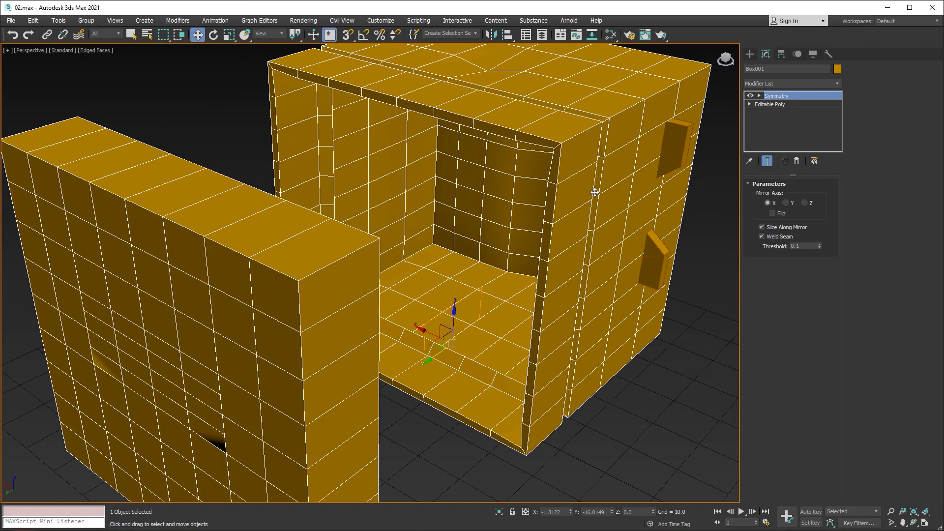
pyautogui.moveTo(623, 213); pyautogui.dragTo(591, 205, button='middle')
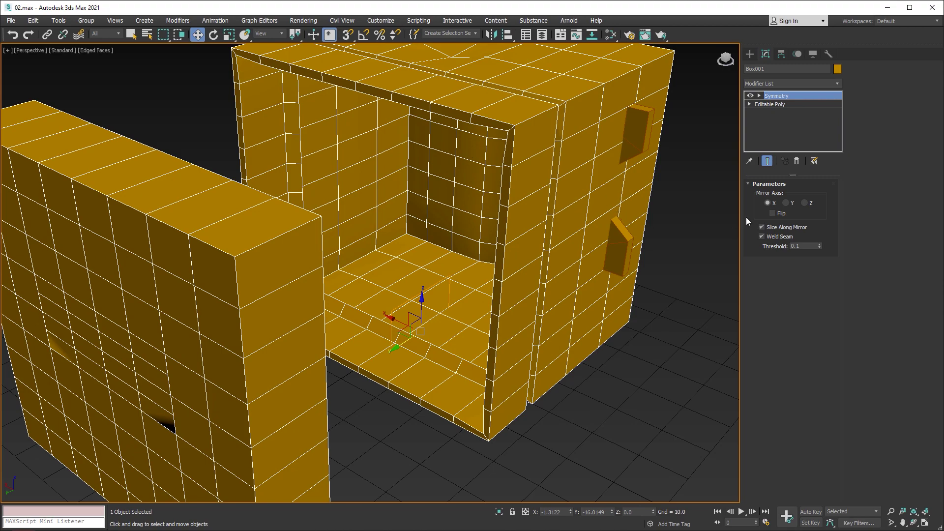
pyautogui.click(773, 213)
pyautogui.keyDown('alt'); pyautogui.moveTo(633, 211); pyautogui.dragTo(615, 187, button='middle'); pyautogui.keyUp('alt')
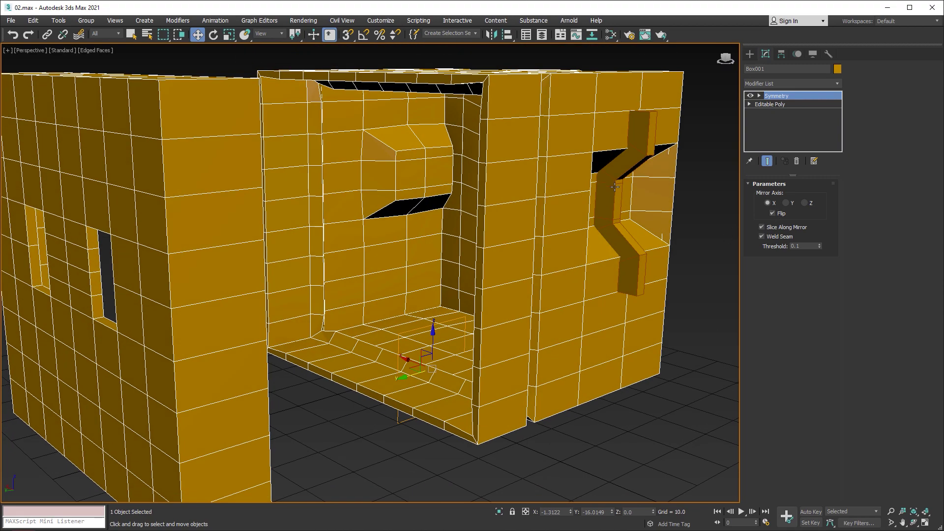
pyautogui.moveTo(392, 183)
pyautogui.keyDown('alt'); pyautogui.mouseDown(button='middle')
pyautogui.moveTo(487, 194)
pyautogui.moveTo(185, 207)
pyautogui.mouseUp(button='middle'); pyautogui.keyUp('alt')
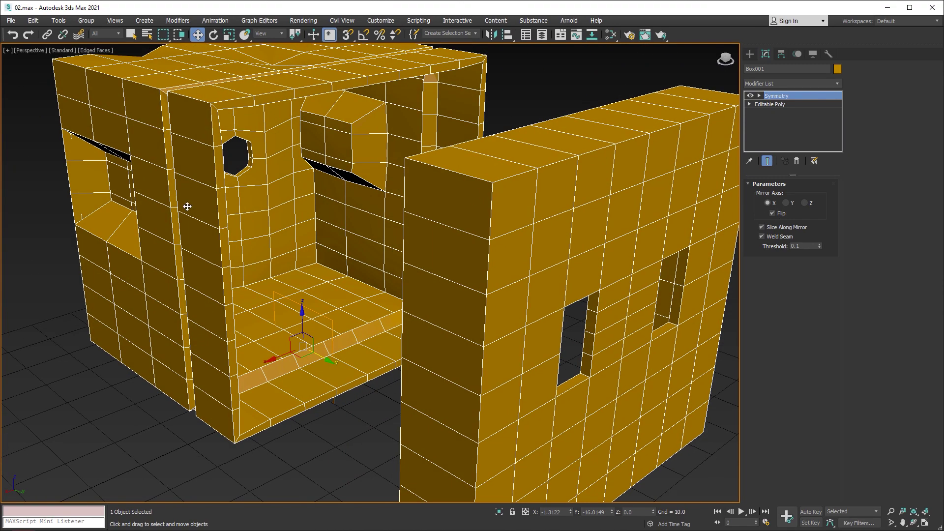
pyautogui.moveTo(439, 156)
pyautogui.keyDown('alt'); pyautogui.mouseDown(button='middle')
pyautogui.moveTo(266, 163)
pyautogui.moveTo(283, 162)
pyautogui.mouseUp(button='middle'); pyautogui.keyUp('alt')
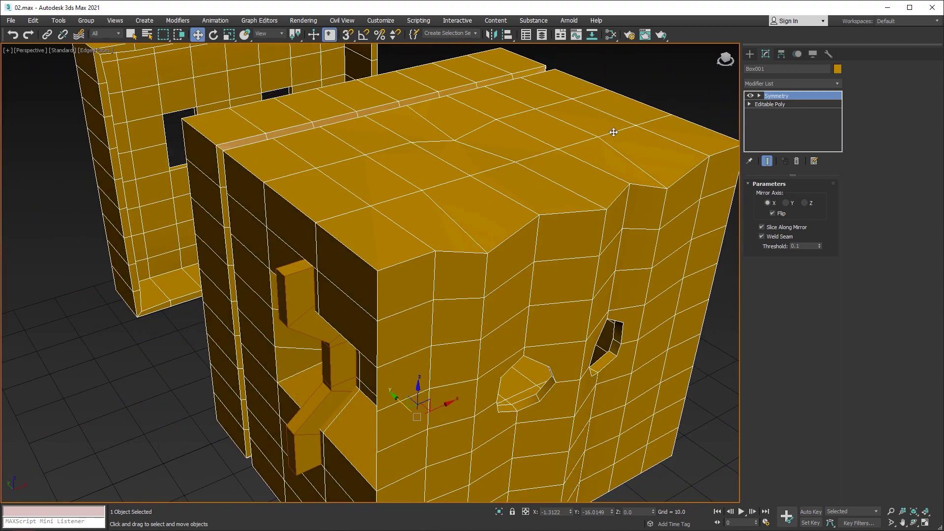
# - With Show End Result on, raise two top polygons of the editable poly into blocks
pyautogui.click(780, 105)
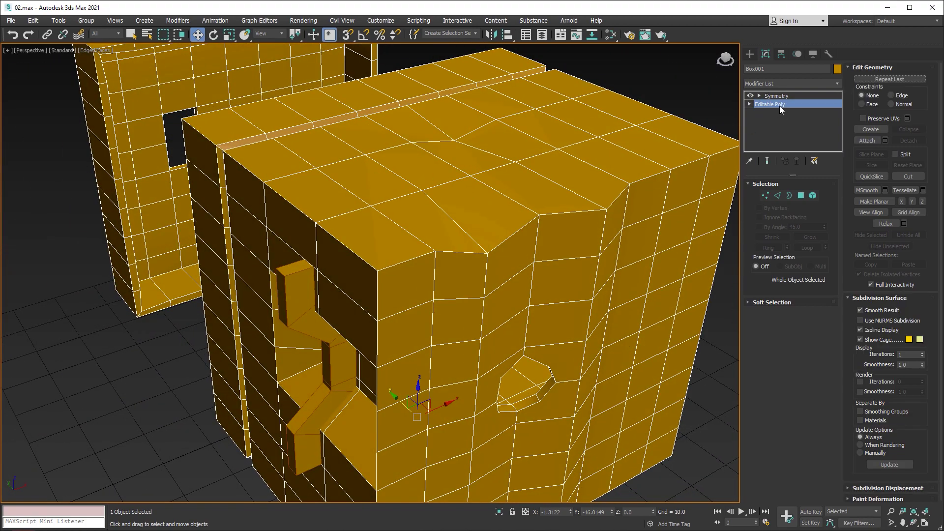
pyautogui.click(767, 161)
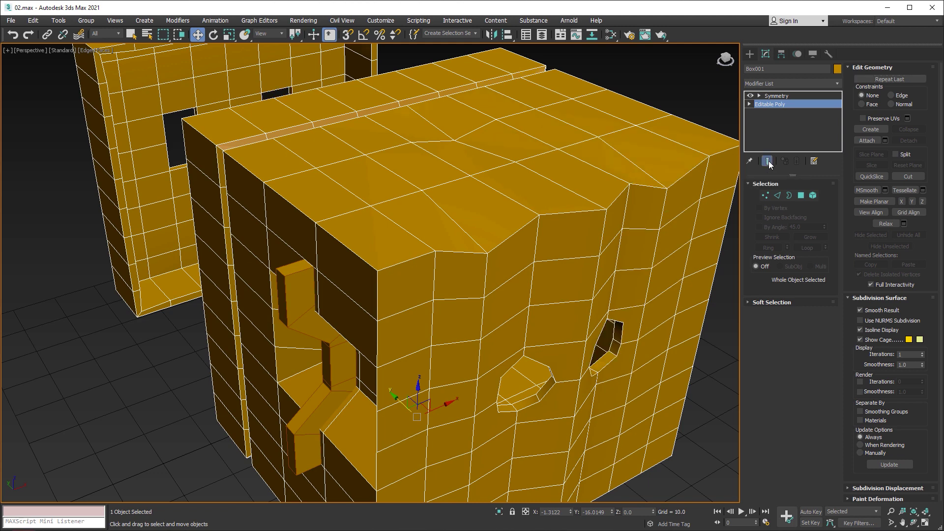
pyautogui.click(801, 195)
pyautogui.click(344, 189)
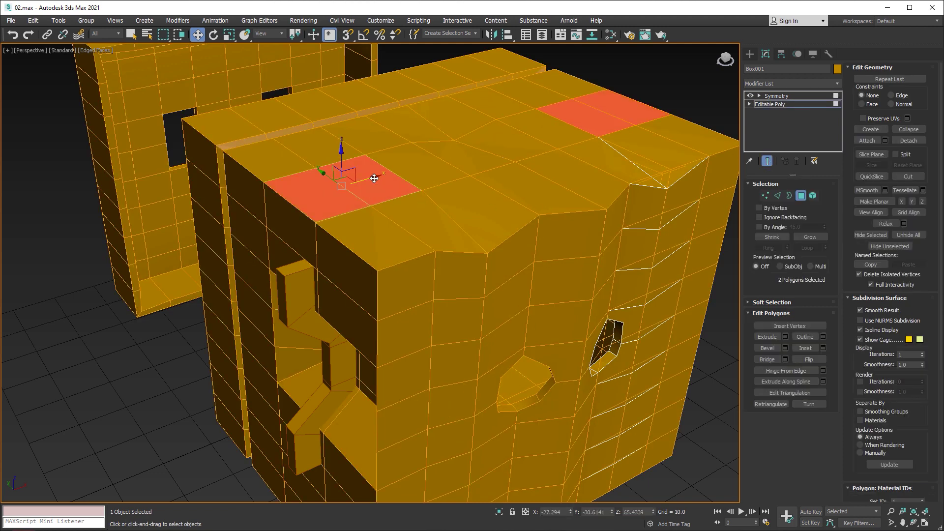
pyautogui.moveTo(341, 155); pyautogui.dragTo(346, 98)
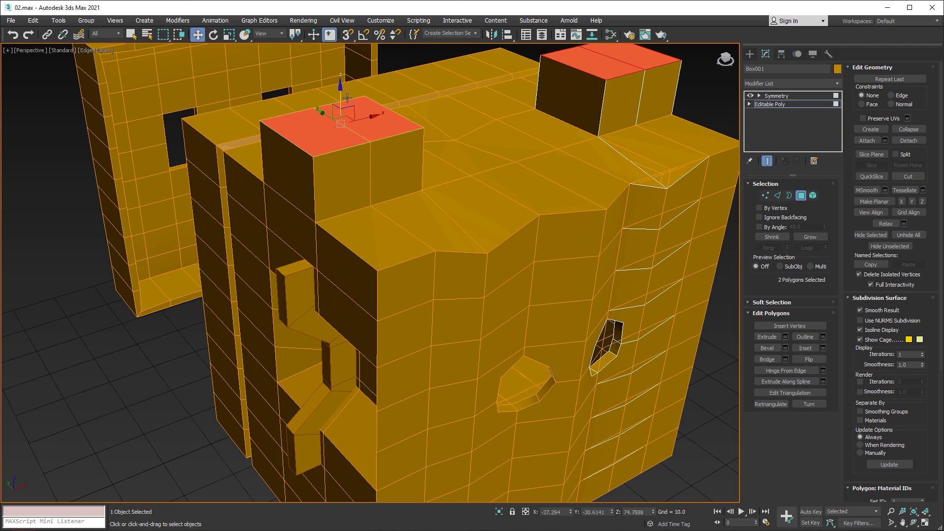
pyautogui.moveTo(347, 98); pyautogui.dragTo(246, 118, button='middle')
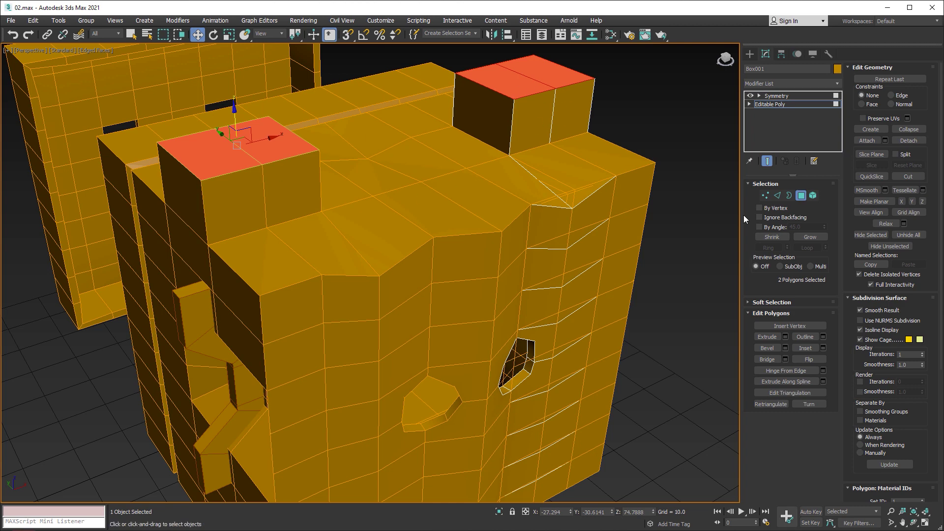
pyautogui.click(800, 196)
# - Collapse the Symmetry into an editable poly and add a Chamfer modifier at amount 1.0
pyautogui.rightClick(588, 163)
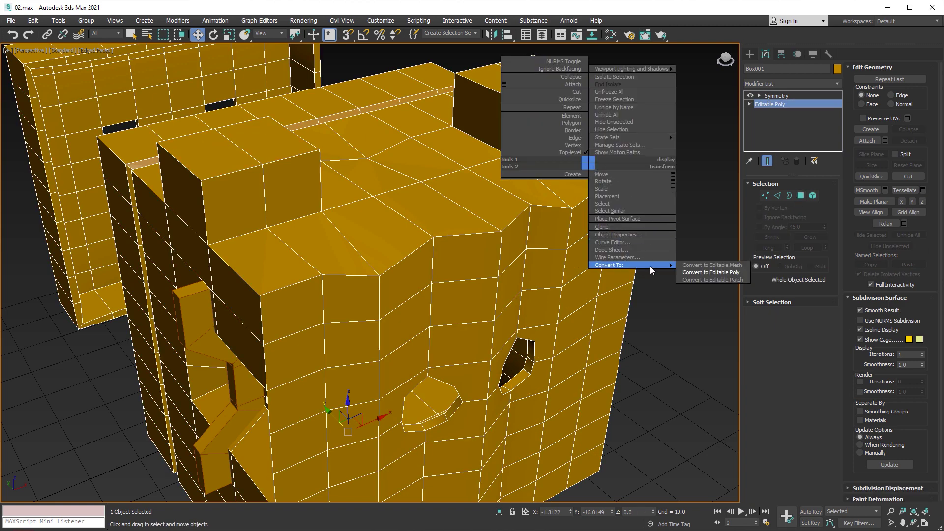
pyautogui.click(703, 274)
pyautogui.click(837, 84)
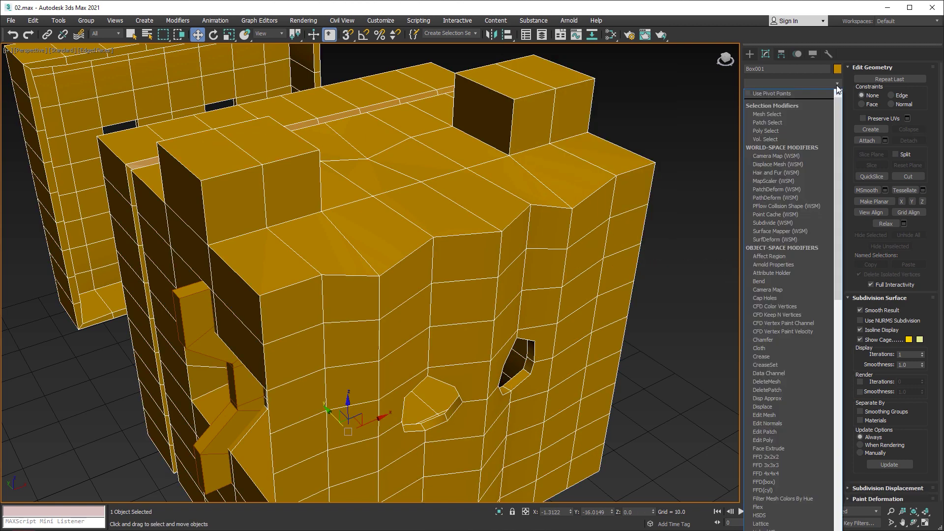
pyautogui.write('ch')
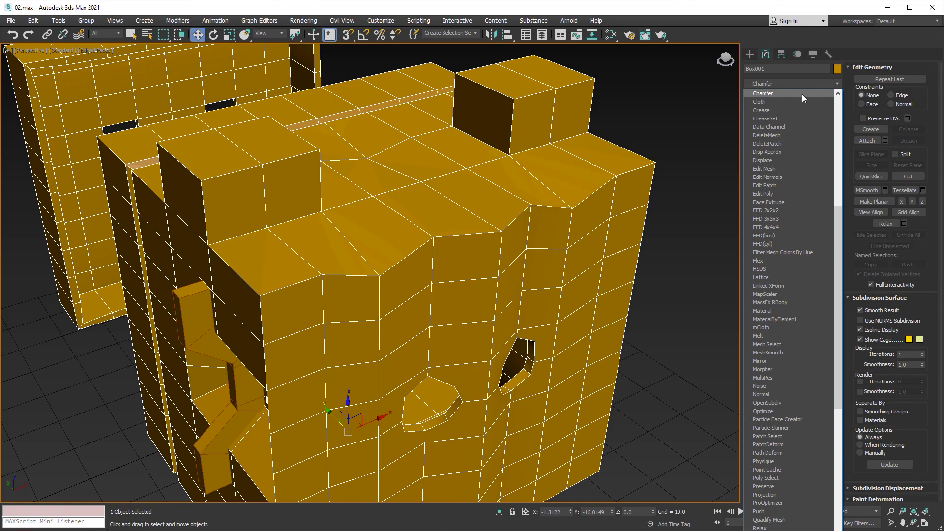
pyautogui.click(801, 94)
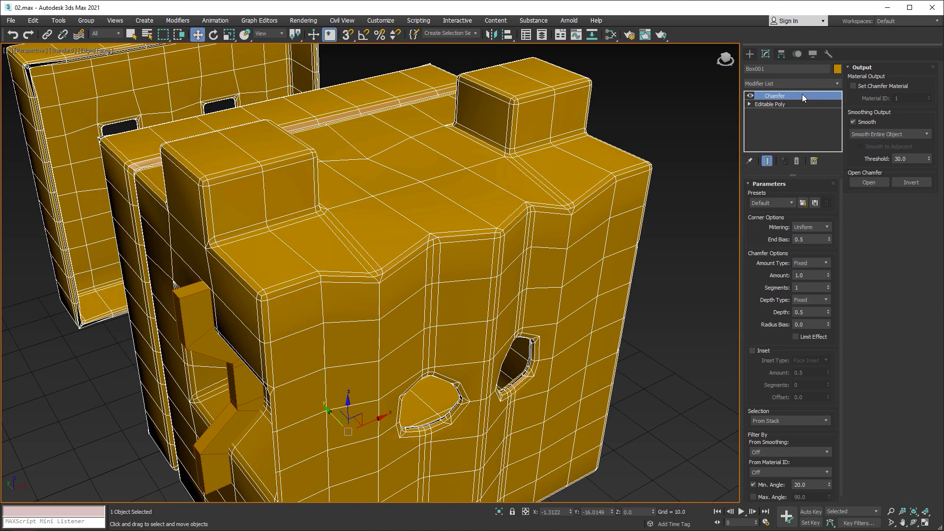
pyautogui.moveTo(474, 207)
pyautogui.keyDown('alt'); pyautogui.mouseDown(button='middle')
pyautogui.moveTo(427, 264)
pyautogui.moveTo(391, 261)
pyautogui.moveTo(407, 261)
pyautogui.moveTo(385, 274)
pyautogui.mouseUp(button='middle'); pyautogui.keyUp('alt')
pyautogui.scroll(3, 408, 230)
pyautogui.scroll(2, 409, 231)
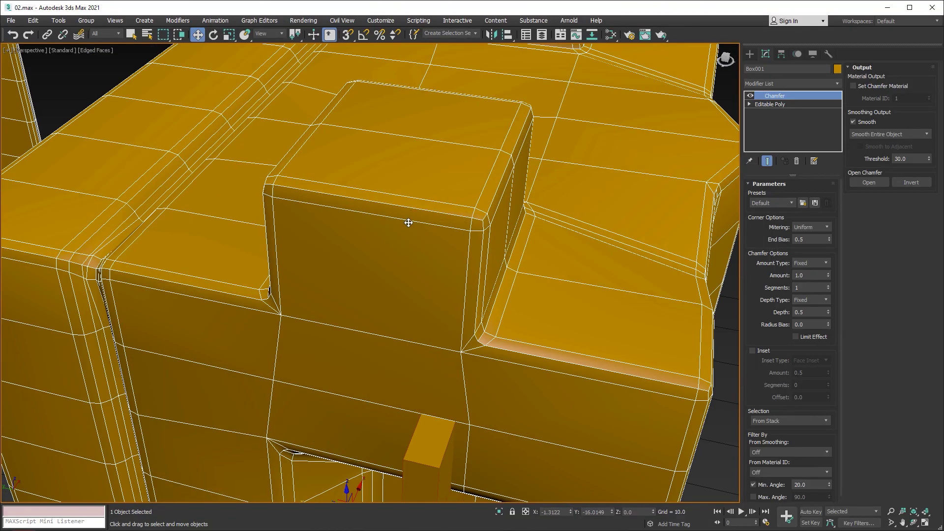
# - In the Editable Poly's Edge mode, select the top rim edges of the raised block
pyautogui.click(778, 104)
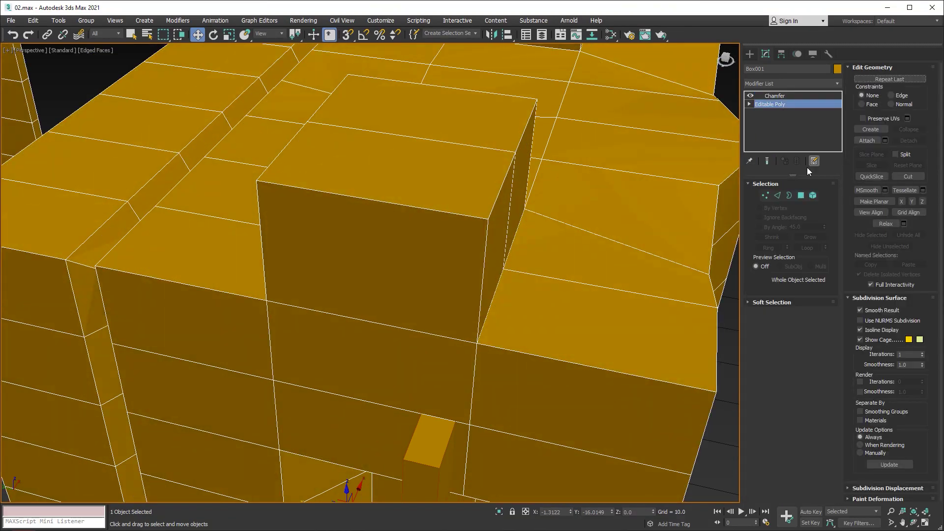
pyautogui.click(777, 195)
pyautogui.click(471, 218)
pyautogui.keyDown('ctrl'); pyautogui.click(497, 196); pyautogui.keyUp('ctrl')
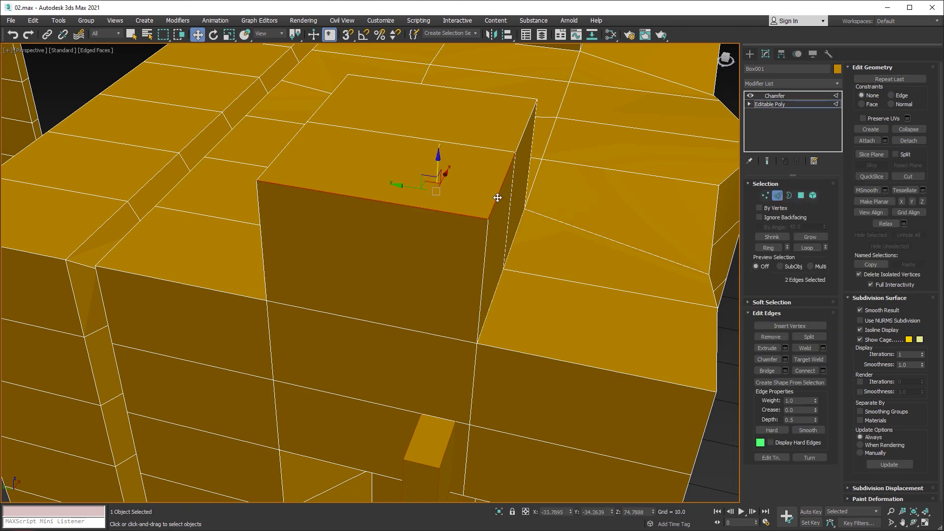
pyautogui.keyDown('ctrl'); pyautogui.click(517, 150); pyautogui.keyUp('ctrl')
pyautogui.keyDown('ctrl'); pyautogui.click(499, 95); pyautogui.keyUp('ctrl')
pyautogui.keyDown('ctrl'); pyautogui.click(295, 137); pyautogui.keyUp('ctrl')
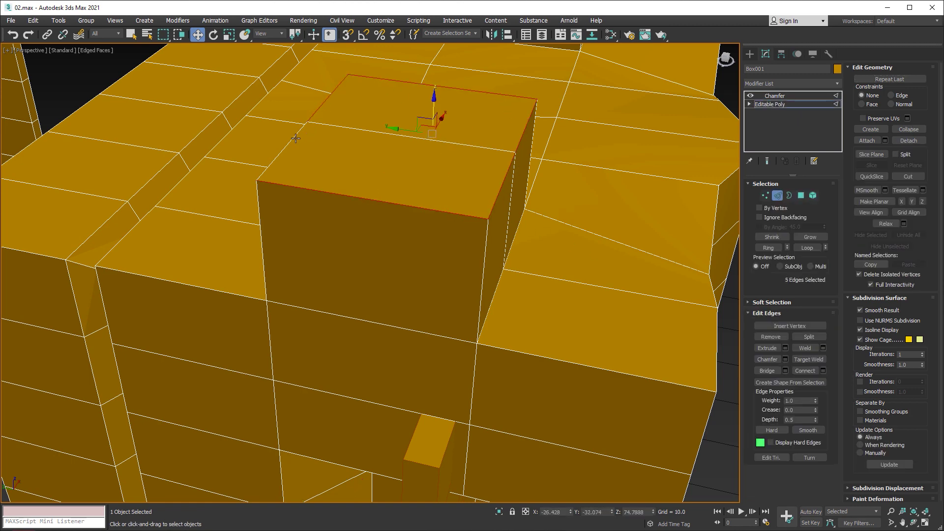
# - Add the gap and crevice edge loops to reach 75 edges, then return to Chamfer
pyautogui.moveTo(293, 139)
pyautogui.keyDown('alt'); pyautogui.mouseDown(button='middle')
pyautogui.moveTo(532, 169)
pyautogui.moveTo(504, 235)
pyautogui.moveTo(534, 234)
pyautogui.mouseUp(button='middle'); pyautogui.keyUp('alt')
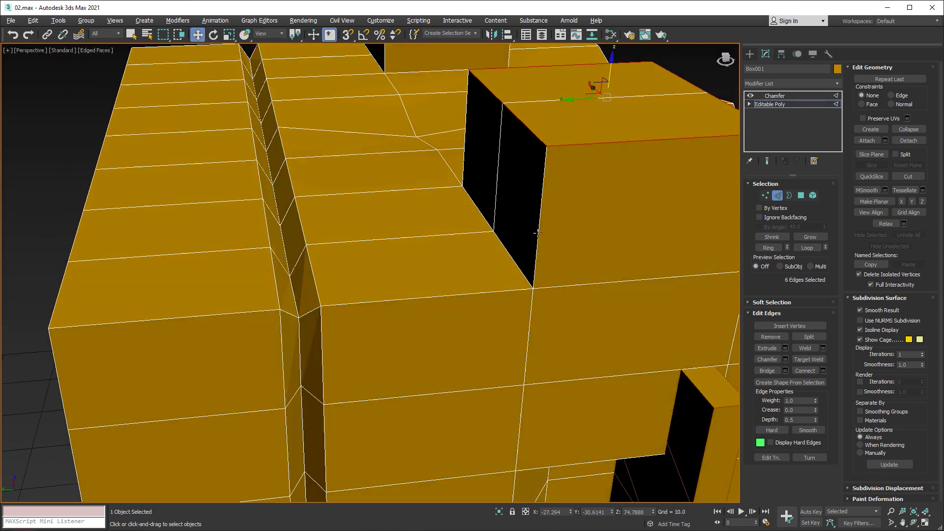
pyautogui.keyDown('ctrl'); pyautogui.click(310, 269); pyautogui.keyUp('ctrl')
pyautogui.keyDown('ctrl'); pyautogui.click(507, 253); pyautogui.keyUp('ctrl')
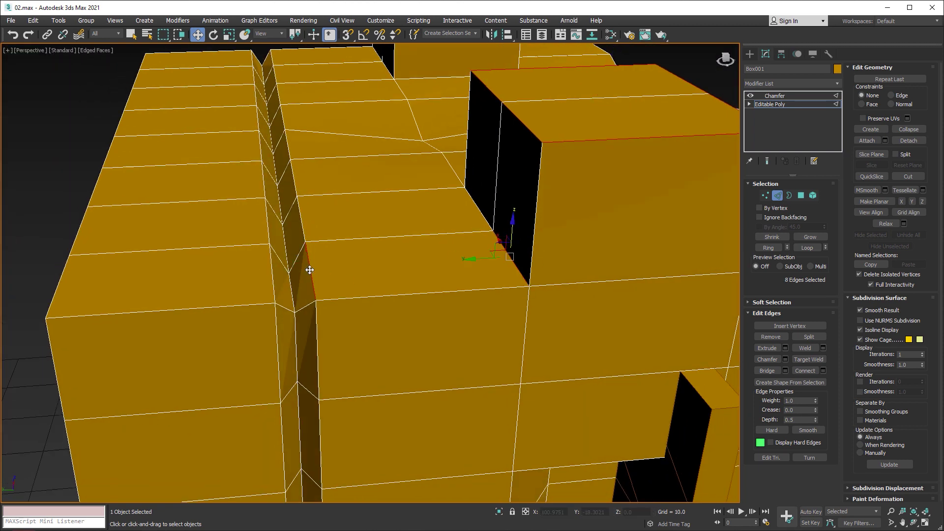
pyautogui.keyDown('ctrl'); pyautogui.click(301, 216); pyautogui.keyUp('ctrl')
pyautogui.keyDown('ctrl'); pyautogui.click(294, 173); pyautogui.keyUp('ctrl')
pyautogui.keyDown('ctrl'); pyautogui.click(290, 148); pyautogui.keyUp('ctrl')
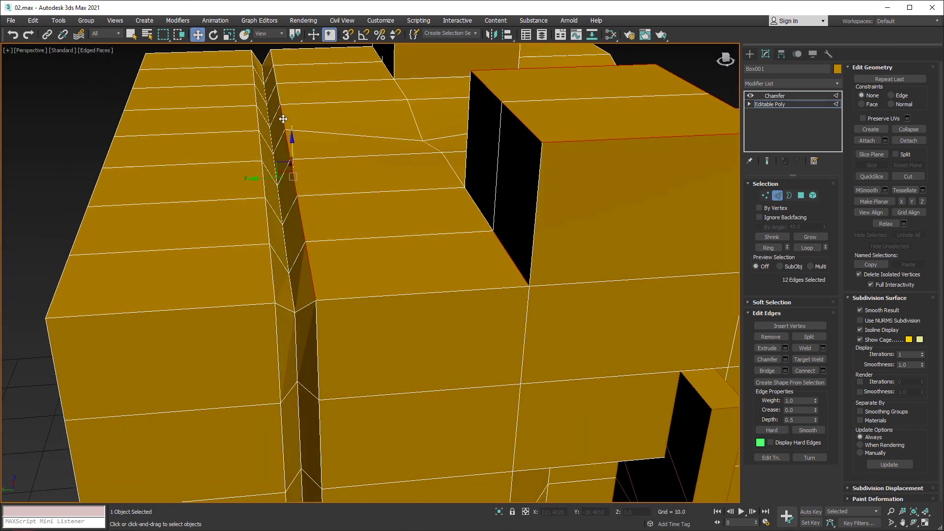
pyautogui.keyDown('ctrl'); pyautogui.doubleClick(315, 228); pyautogui.keyUp('ctrl')
pyautogui.keyDown('ctrl'); pyautogui.doubleClick(272, 263); pyautogui.keyUp('ctrl')
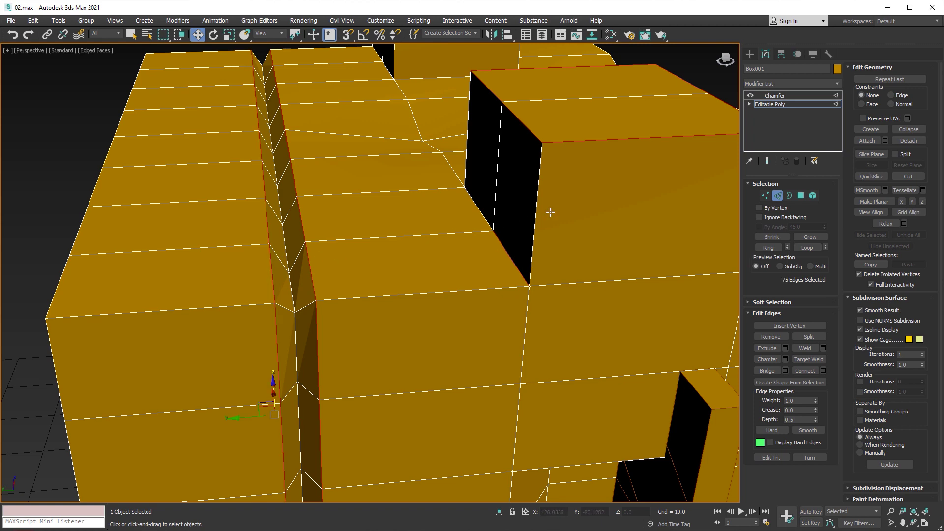
pyautogui.keyDown('alt'); pyautogui.moveTo(620, 211); pyautogui.dragTo(445, 243, button='middle'); pyautogui.keyUp('alt')
pyautogui.click(777, 195)
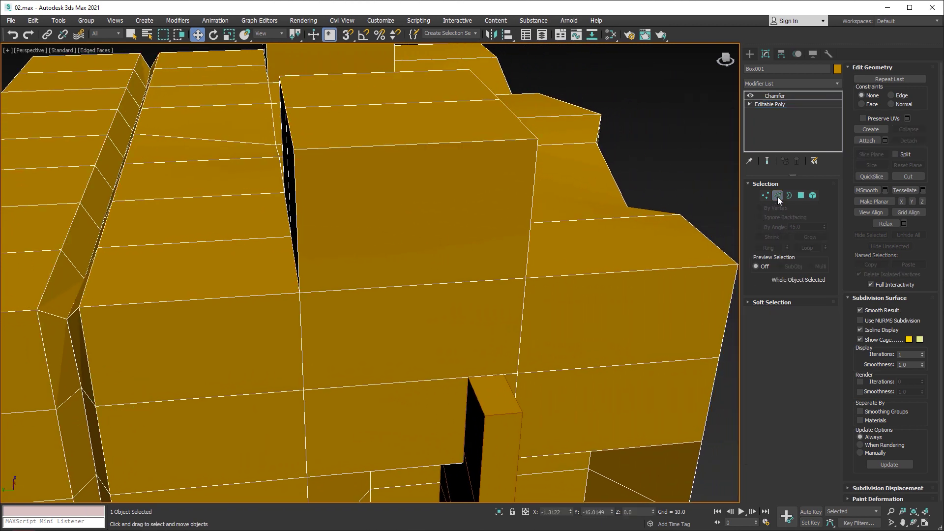
pyautogui.click(782, 96)
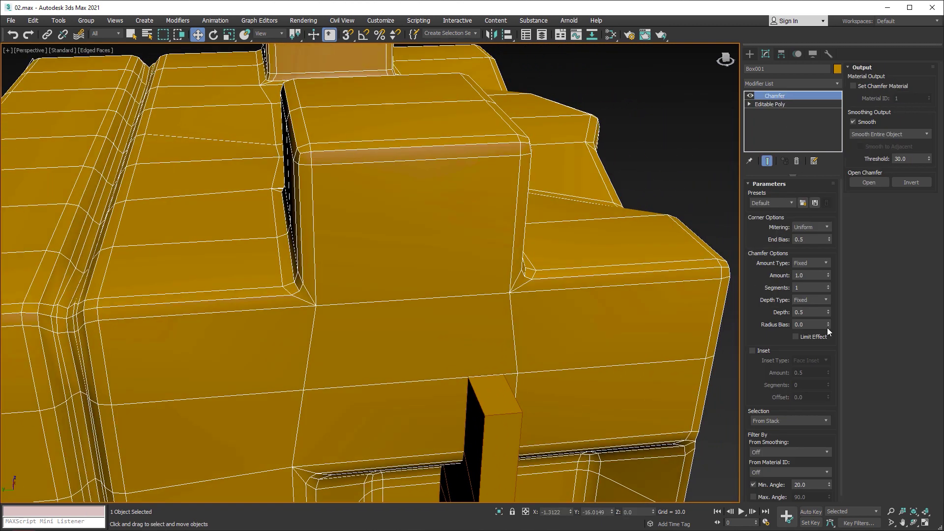
# - Set the Chamfer modifier to bevel only the selected edges
pyautogui.click(789, 421)
pyautogui.click(774, 436)
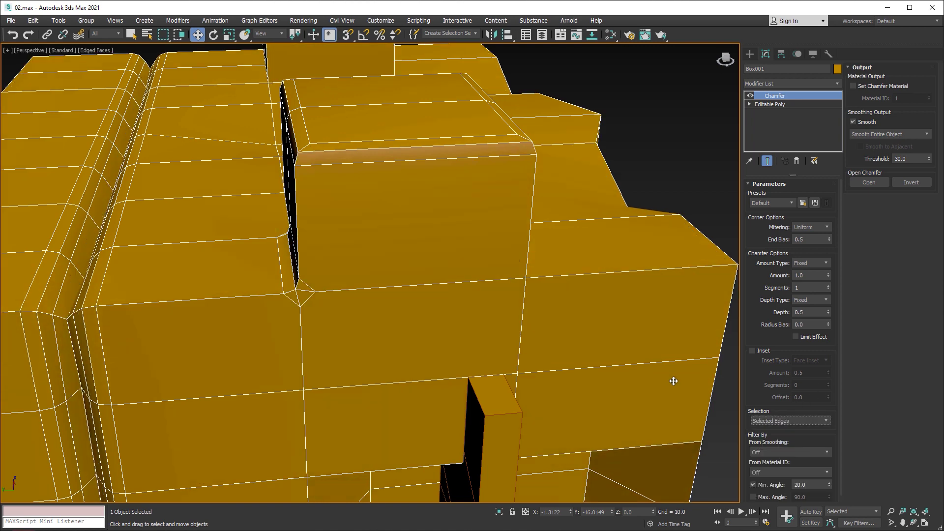
pyautogui.keyDown('alt'); pyautogui.moveTo(457, 210); pyautogui.dragTo(431, 213, button='middle'); pyautogui.keyUp('alt')
pyautogui.moveTo(236, 295)
pyautogui.mouseDown(button='middle')
pyautogui.moveTo(350, 170)
pyautogui.moveTo(406, 134)
pyautogui.mouseUp(button='middle')
# - Turn off the Min. Angle filter and orbit to inspect the grooved corner
pyautogui.scroll(-1, 757, 391)
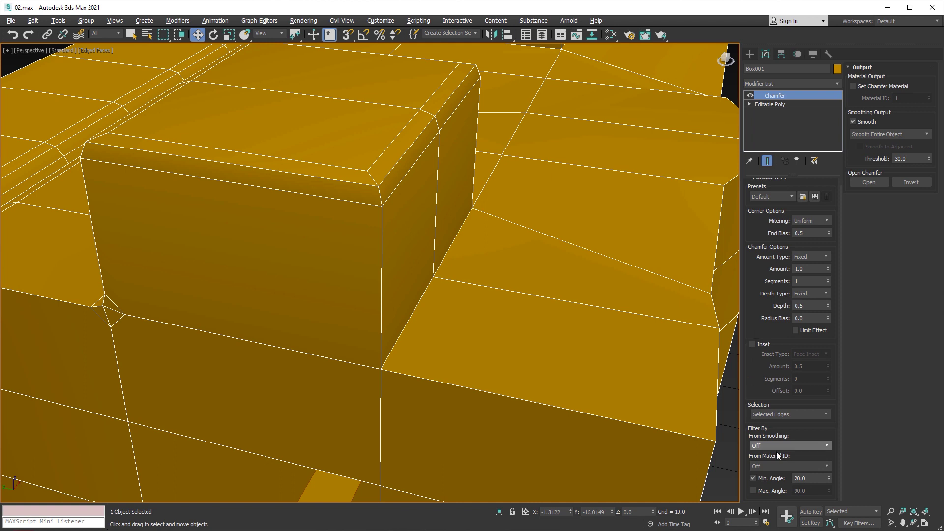
pyautogui.click(754, 478)
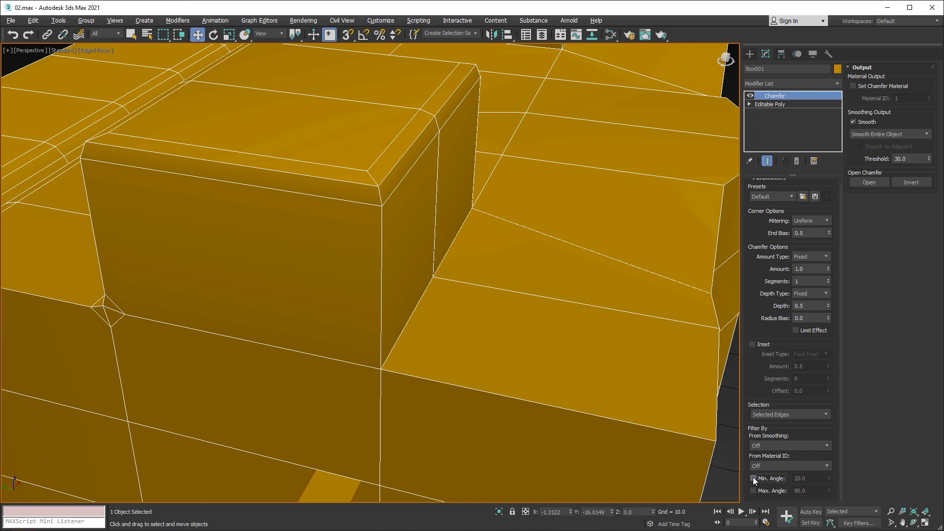
pyautogui.moveTo(225, 270)
pyautogui.keyDown('alt'); pyautogui.mouseDown(button='middle')
pyautogui.moveTo(434, 264)
pyautogui.moveTo(447, 253)
pyautogui.moveTo(400, 216)
pyautogui.mouseUp(button='middle'); pyautogui.keyUp('alt')
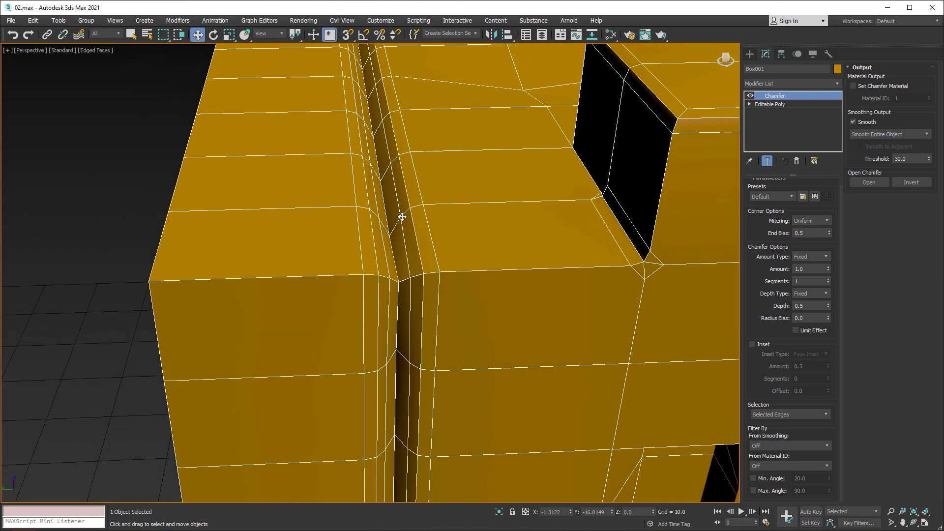
pyautogui.moveTo(422, 263)
pyautogui.keyDown('alt'); pyautogui.mouseDown(button='middle')
pyautogui.moveTo(447, 242)
pyautogui.moveTo(445, 258)
pyautogui.mouseUp(button='middle'); pyautogui.keyUp('alt')
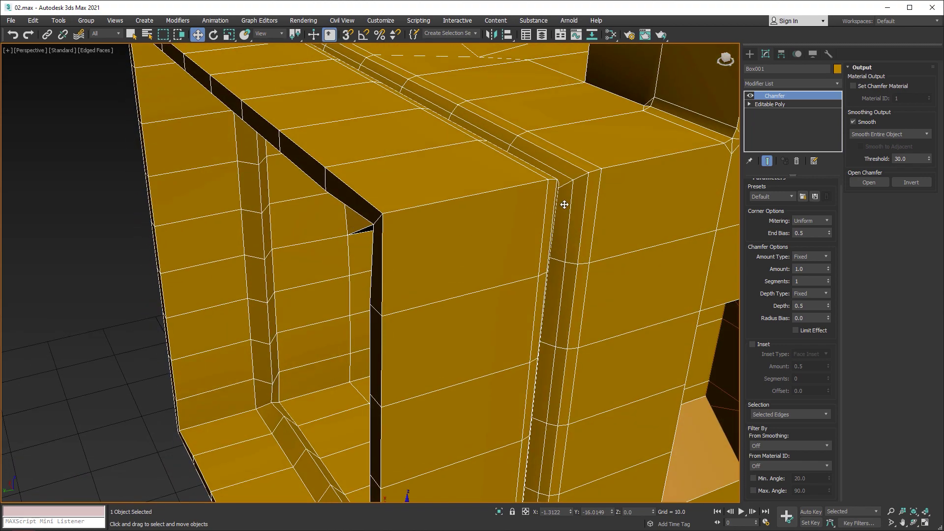
# - Add a TurboSmooth modifier with 3 iterations above the Chamfer
pyautogui.click(837, 84)
pyautogui.write('turbo')
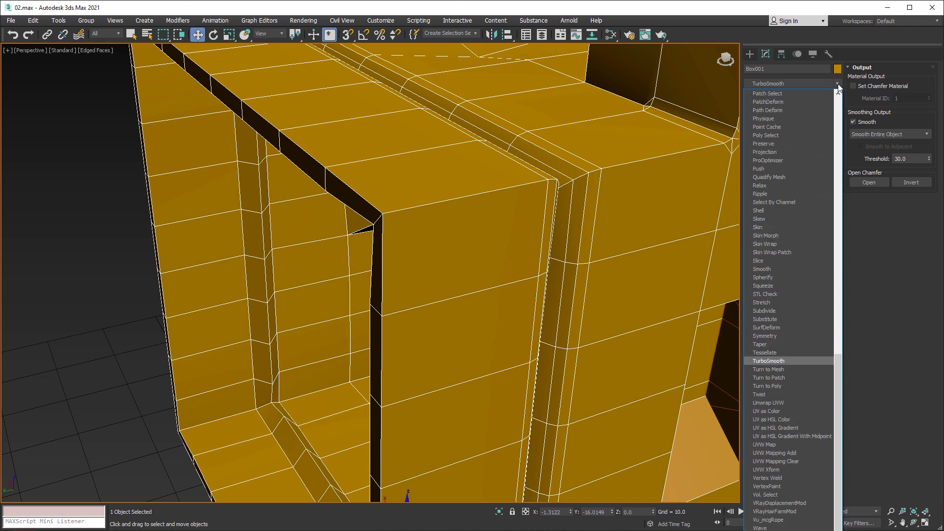
pyautogui.press('Return')
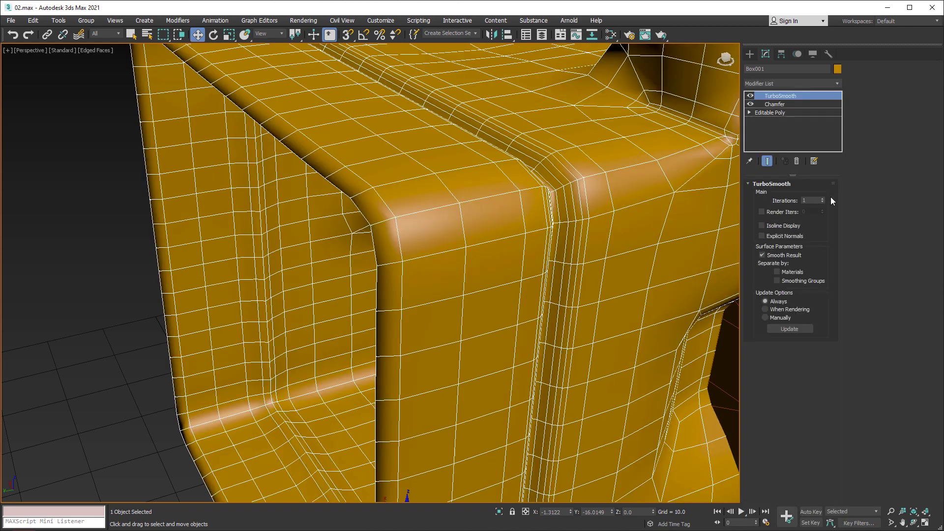
pyautogui.click(822, 198)
pyautogui.click(822, 198)
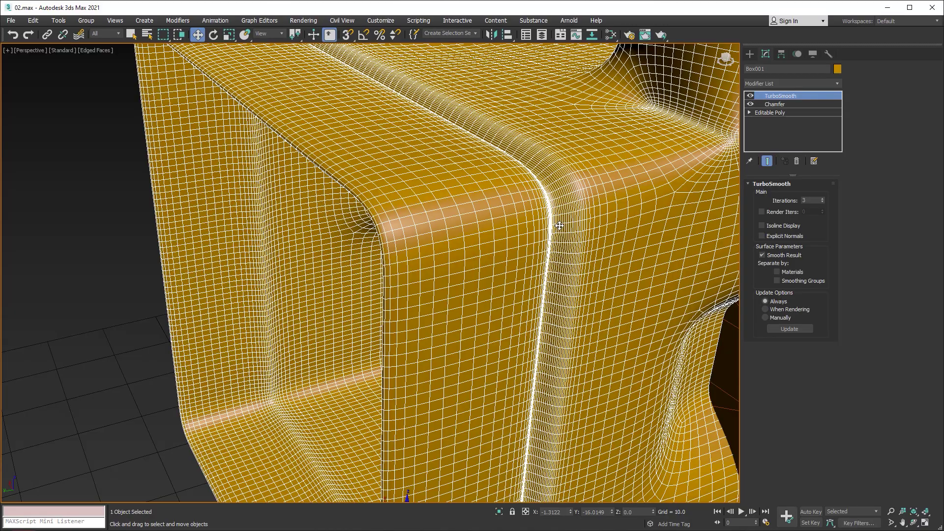
pyautogui.keyDown('alt'); pyautogui.moveTo(559, 225); pyautogui.dragTo(358, 327, button='middle'); pyautogui.keyUp('alt')
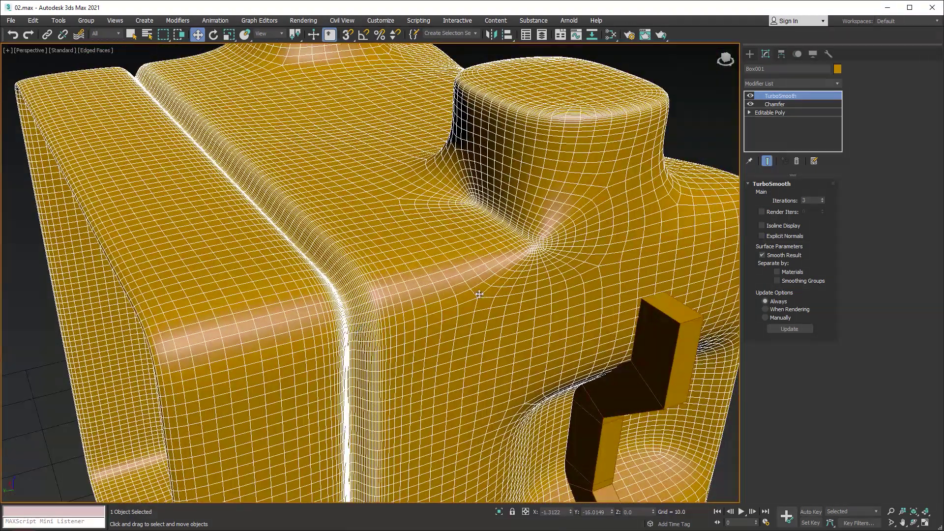
pyautogui.click(782, 105)
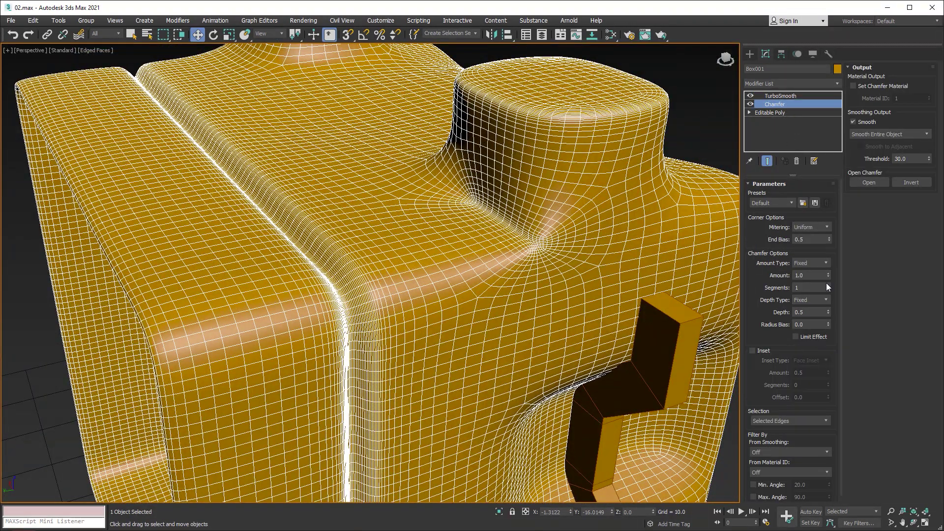
# - Reduce the chamfer amount and turn off the Edged Faces overlay with F4
pyautogui.moveTo(828, 275)
pyautogui.mouseDown()
pyautogui.moveTo(829, 316)
pyautogui.moveTo(820, 326)
pyautogui.mouseUp()
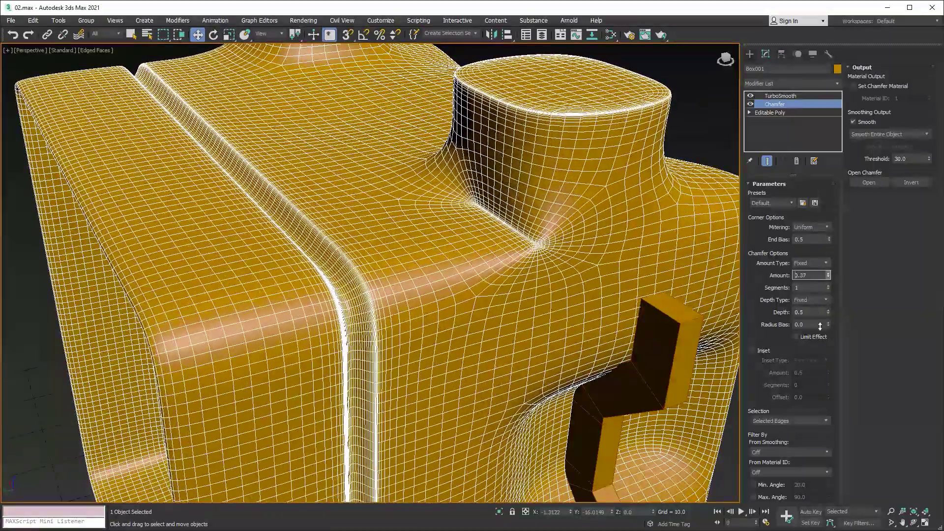
pyautogui.moveTo(584, 298); pyautogui.dragTo(575, 295, button='middle')
pyautogui.press('F4')
pyautogui.keyDown('alt'); pyautogui.moveTo(556, 186); pyautogui.dragTo(582, 198, button='middle'); pyautogui.keyUp('alt')
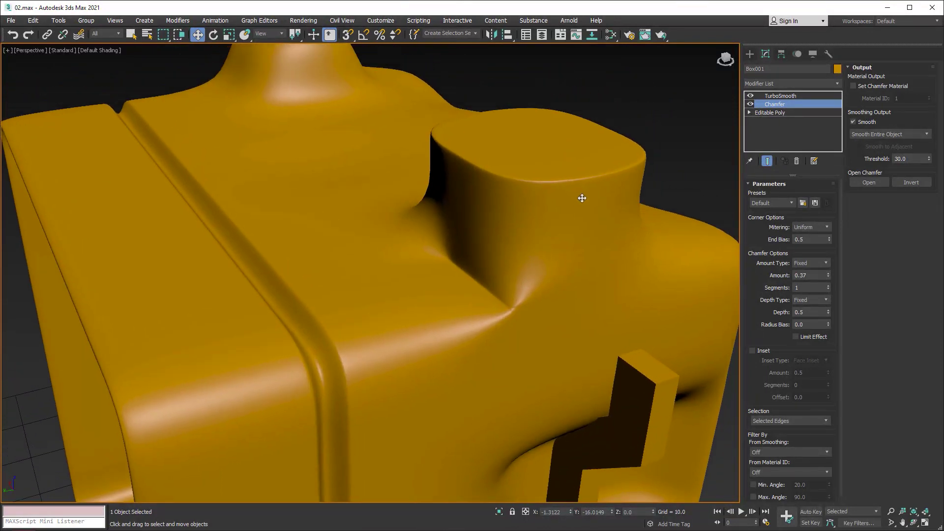
pyautogui.scroll(3, 612, 179)
pyautogui.scroll(3, 614, 177)
pyautogui.scroll(2, 615, 177)
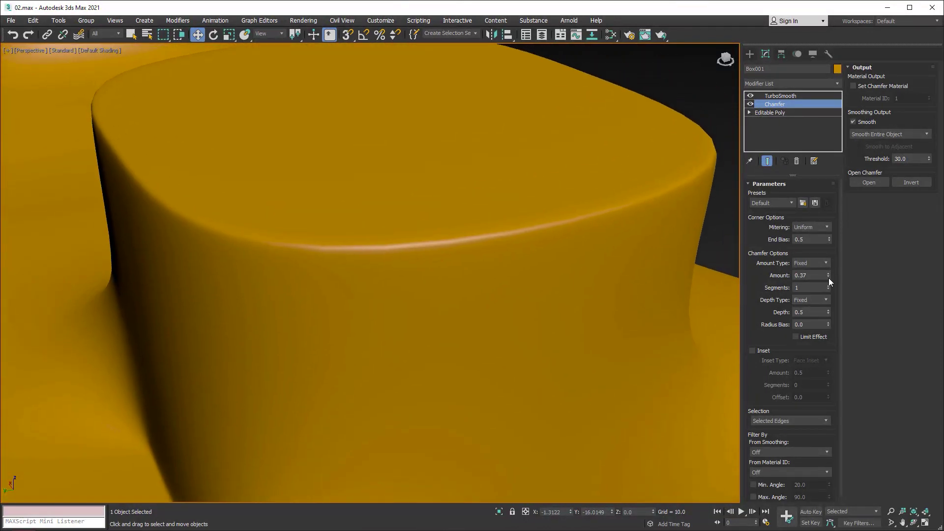
# - Try chamfer amounts 0.11 and 1.75, finally settling on 0.1575
pyautogui.moveTo(828, 276)
pyautogui.mouseDown()
pyautogui.moveTo(827, 288)
pyautogui.moveTo(806, 196)
pyautogui.mouseUp()
pyautogui.moveTo(344, 192); pyautogui.dragTo(448, 197, button='middle')
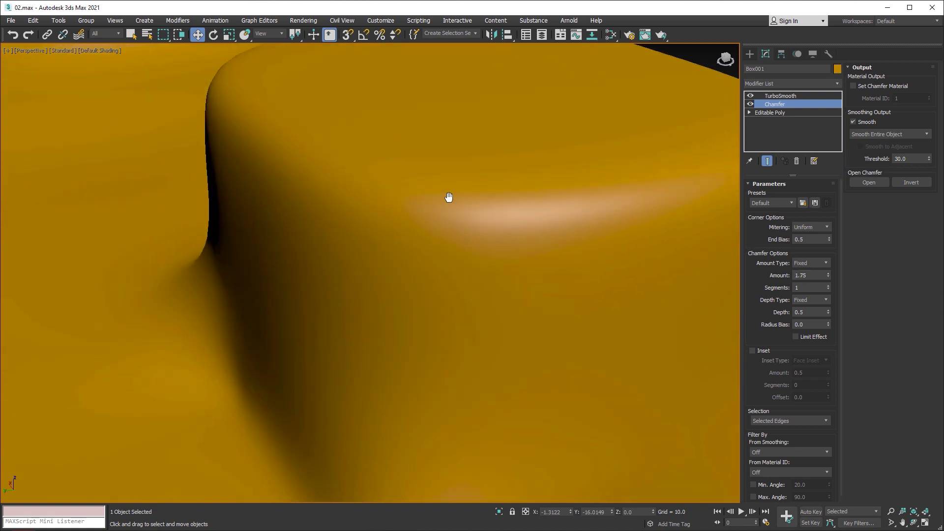
pyautogui.scroll(-5, 480, 190)
pyautogui.scroll(2, 320, 217)
pyautogui.scroll(1, 305, 252)
pyautogui.scroll(3, 266, 282)
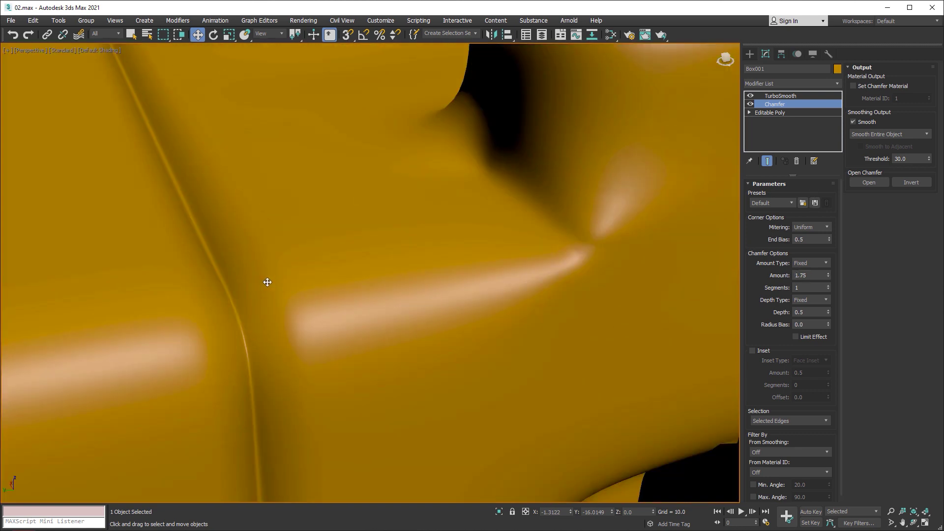
pyautogui.scroll(1, 267, 281)
pyautogui.moveTo(306, 307); pyautogui.dragTo(578, 354, button='middle')
pyautogui.moveTo(829, 275); pyautogui.dragTo(824, 320)
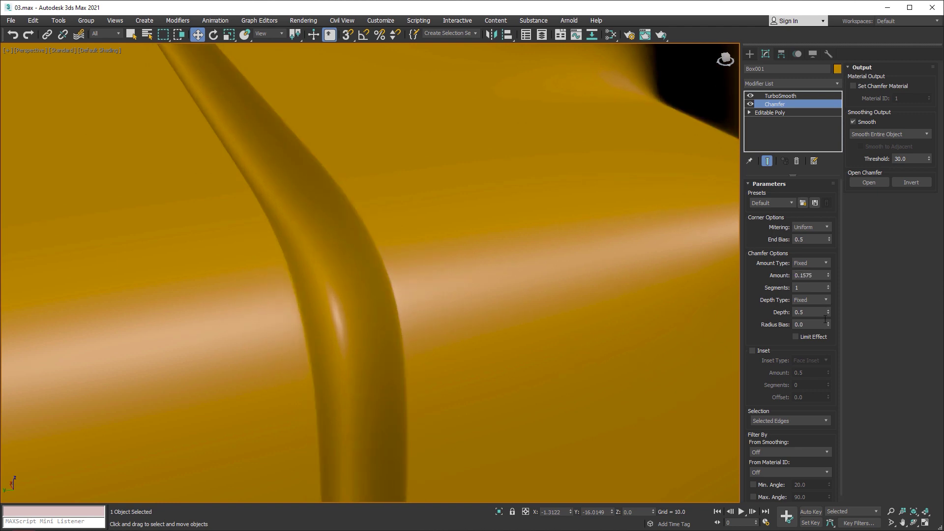
# - Browse the full Modifier List, scrolling down and back up
pyautogui.click(833, 83)
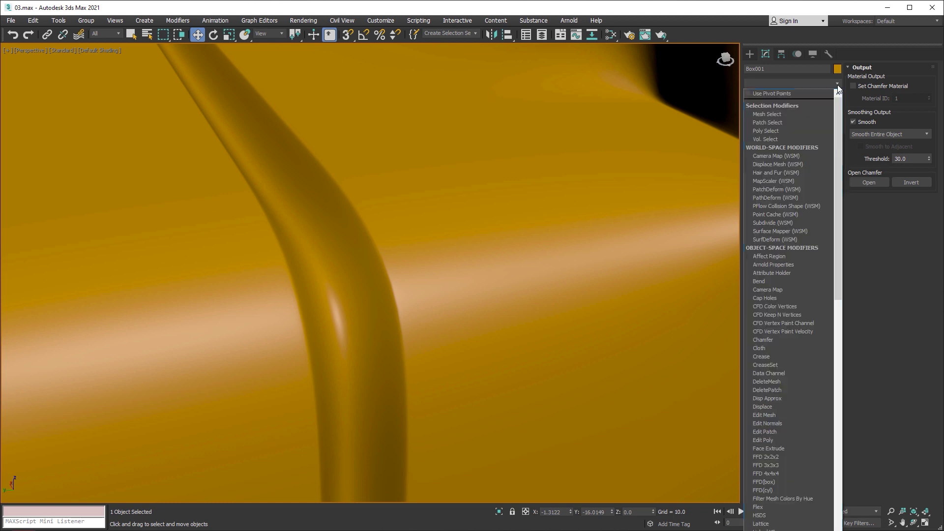
pyautogui.moveTo(838, 104); pyautogui.dragTo(839, 369)
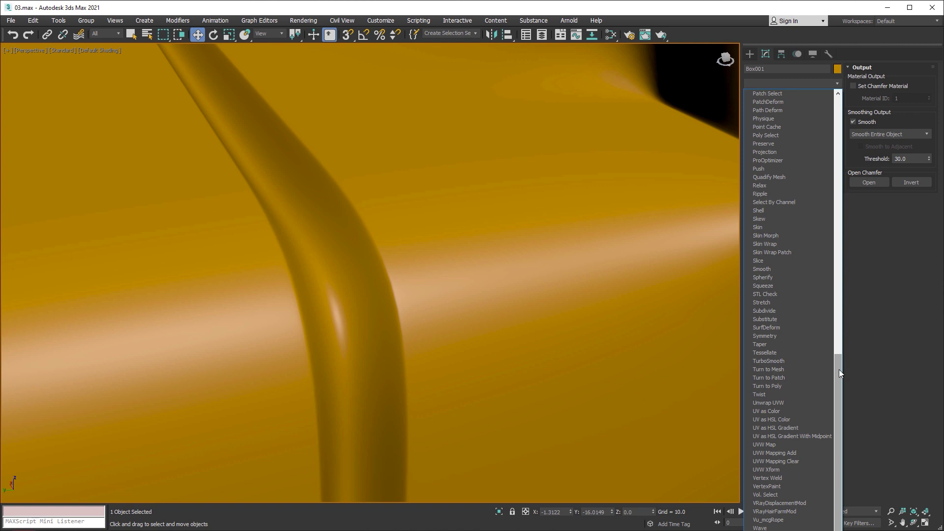
pyautogui.moveTo(839, 369); pyautogui.dragTo(839, 102)
# - Close the modifier list and display the modifier set shortcut buttons
pyautogui.click(857, 216)
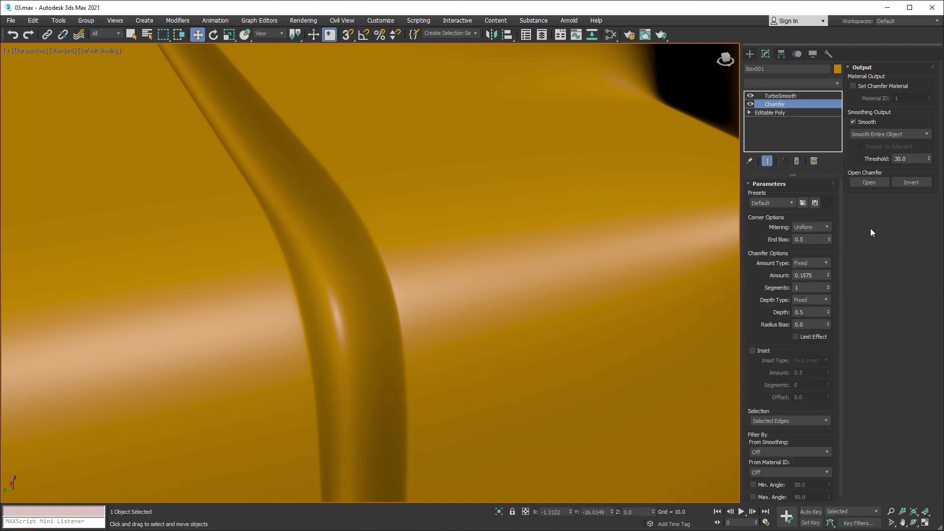
pyautogui.click(814, 161)
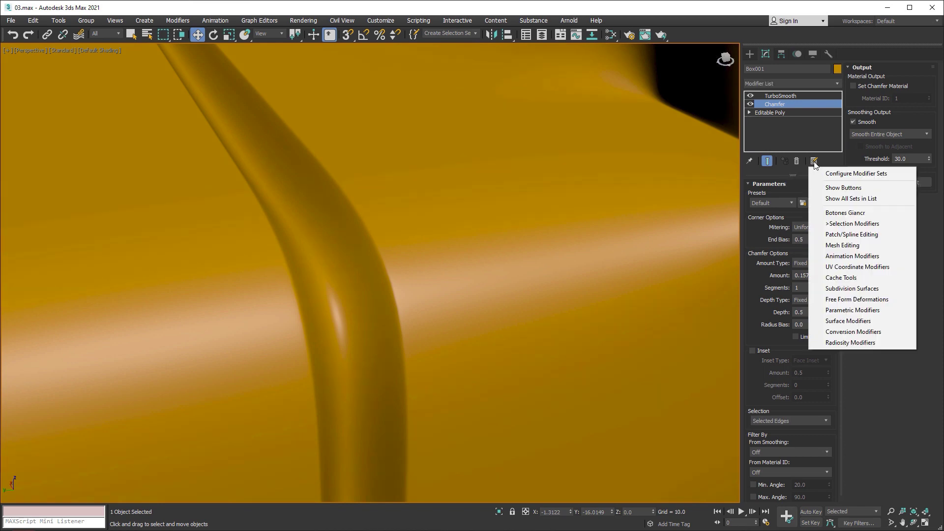
pyautogui.click(848, 188)
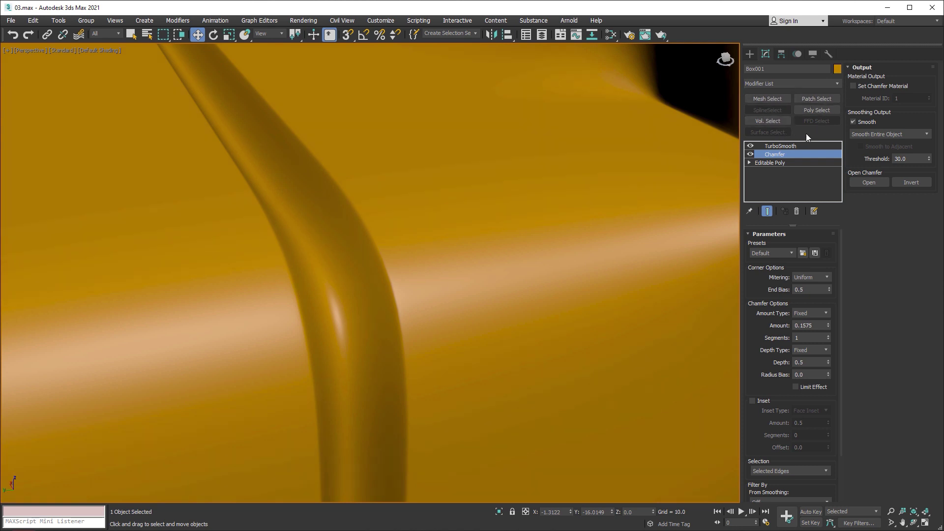
pyautogui.click(814, 211)
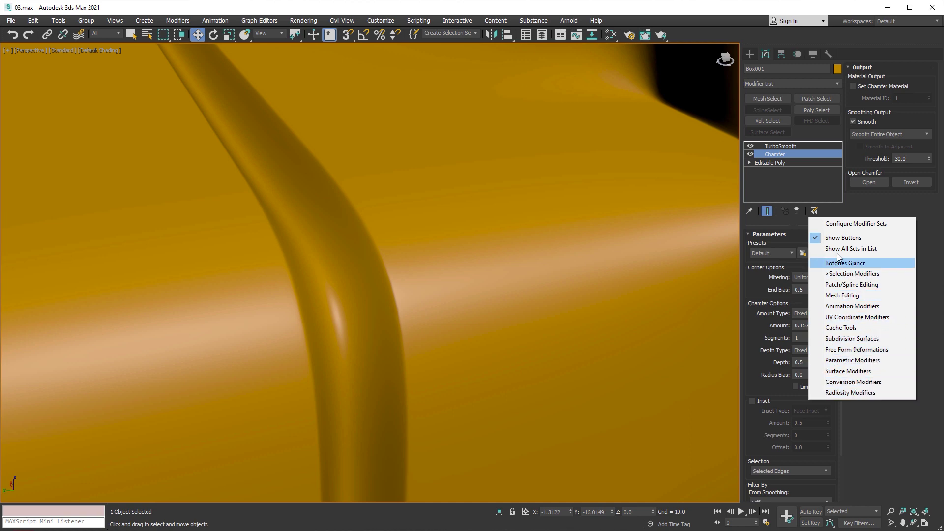
# - In Configure Modifier Sets, use 4 buttons and assign Bend and Cap Holes
pyautogui.click(850, 224)
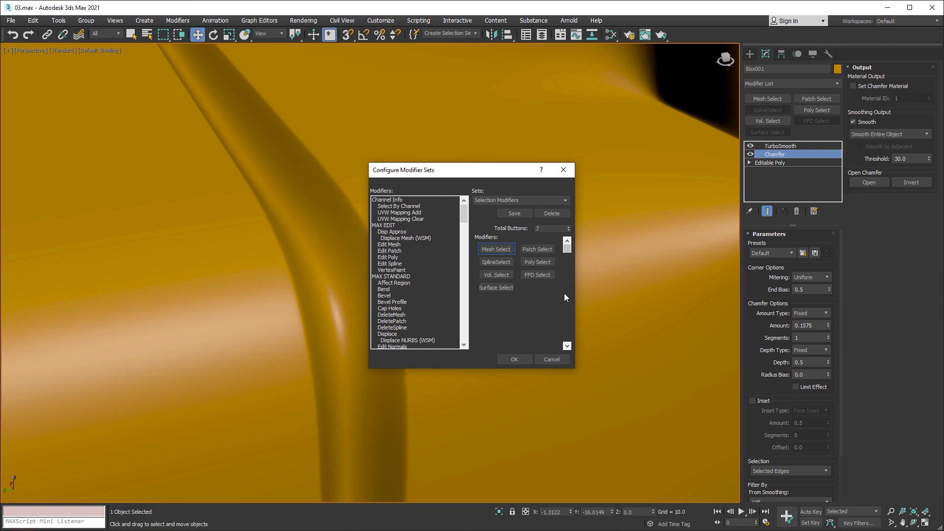
pyautogui.click(568, 227)
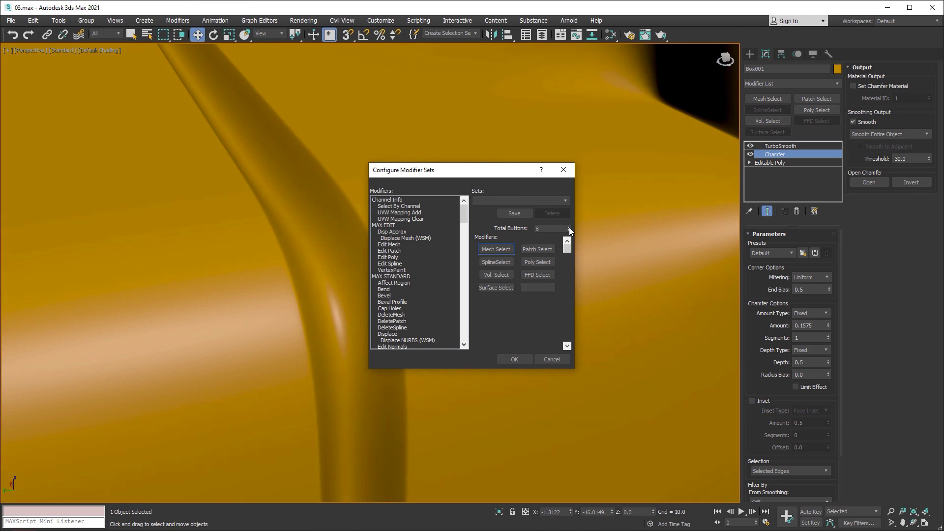
pyautogui.click(569, 231)
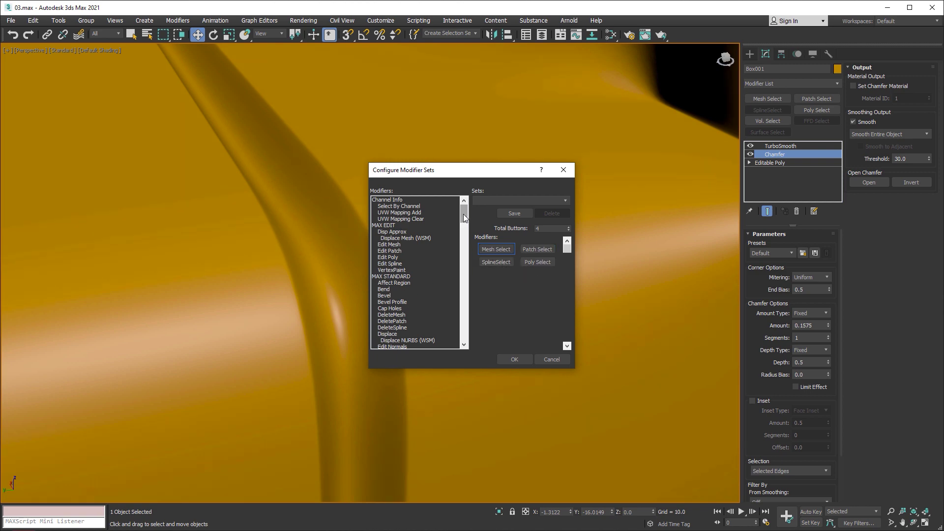
pyautogui.click(383, 289)
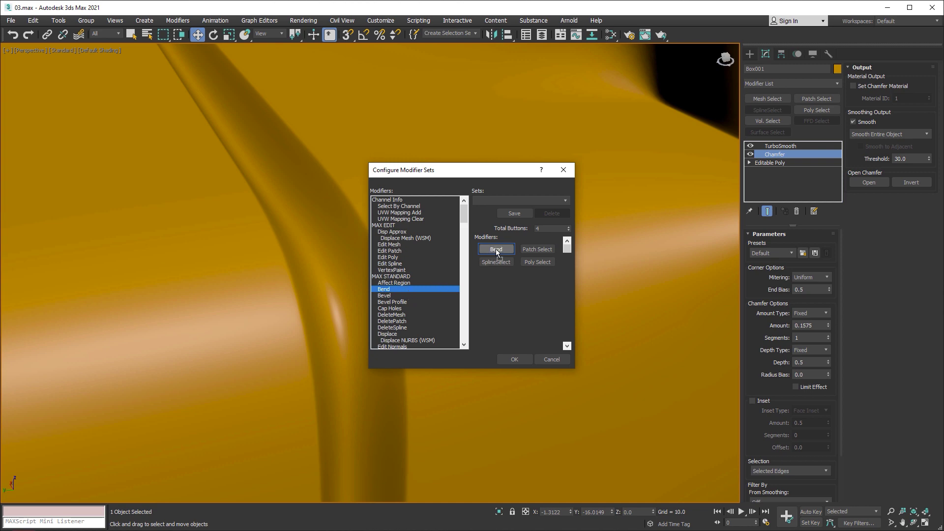
pyautogui.moveTo(396, 309); pyautogui.dragTo(534, 250)
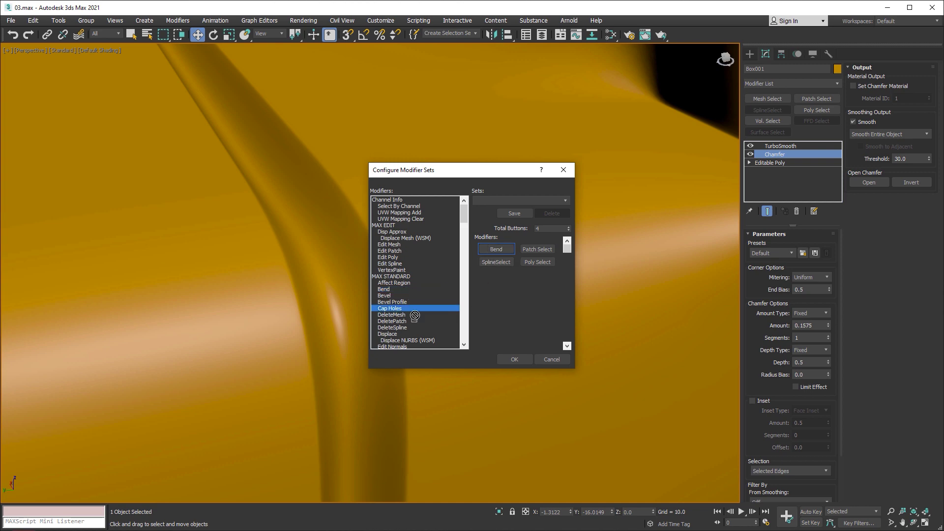
# - Add TurboSmooth, Edit Poly and Shell on five buttons, saving the set as 'Mis botones'
pyautogui.click(425, 277)
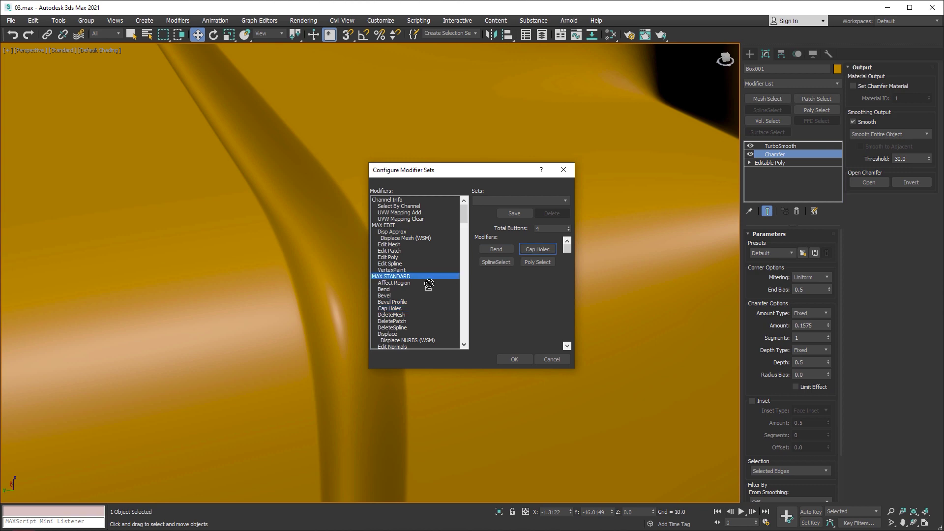
pyautogui.write('tu')
pyautogui.moveTo(412, 344); pyautogui.dragTo(497, 262)
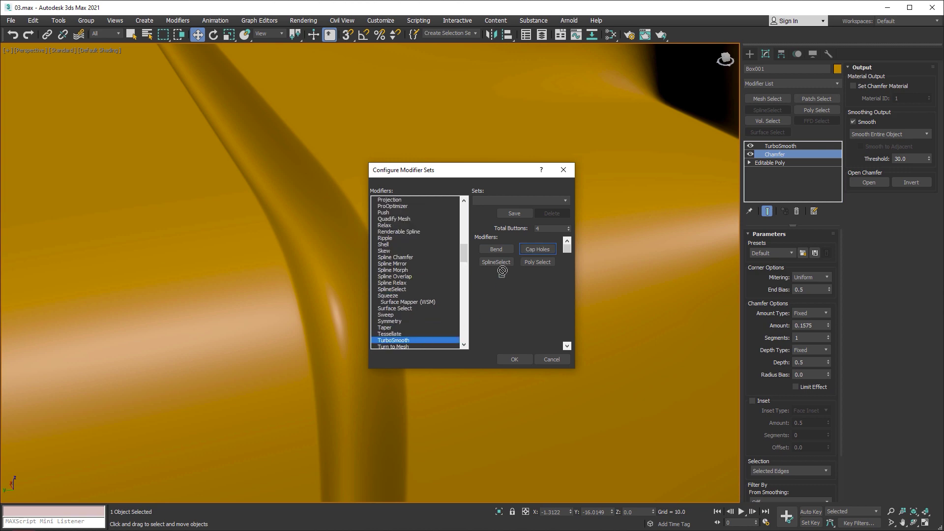
pyautogui.moveTo(412, 269); pyautogui.dragTo(416, 271)
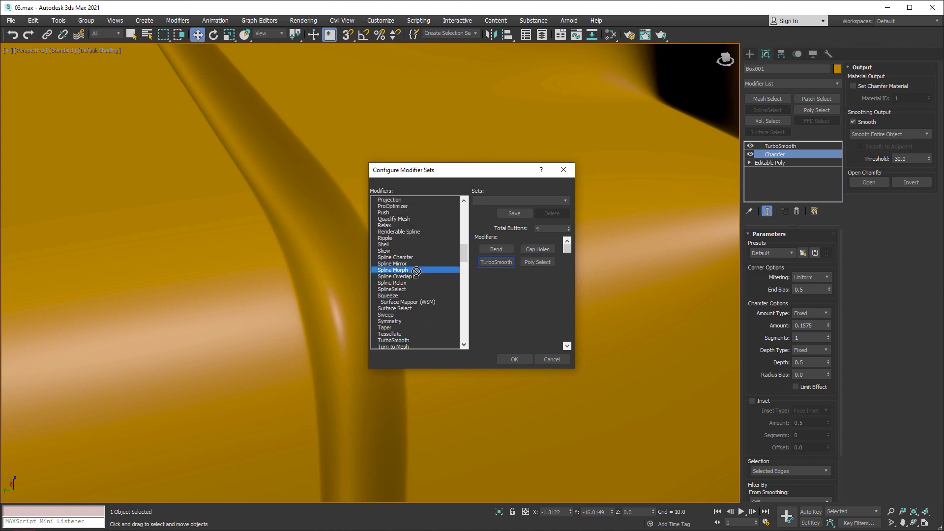
pyautogui.scroll(10, 416, 271)
pyautogui.moveTo(400, 213)
pyautogui.mouseDown()
pyautogui.moveTo(523, 248)
pyautogui.moveTo(534, 264)
pyautogui.mouseUp()
pyautogui.click(569, 227)
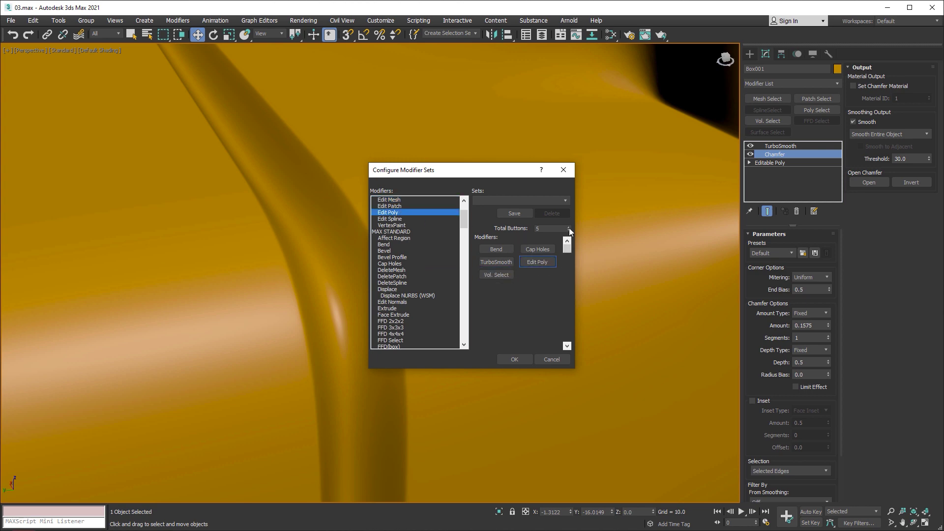
pyautogui.scroll(-5, 427, 256)
pyautogui.moveTo(432, 257)
pyautogui.mouseDown()
pyautogui.moveTo(501, 286)
pyautogui.moveTo(500, 275)
pyautogui.mouseUp()
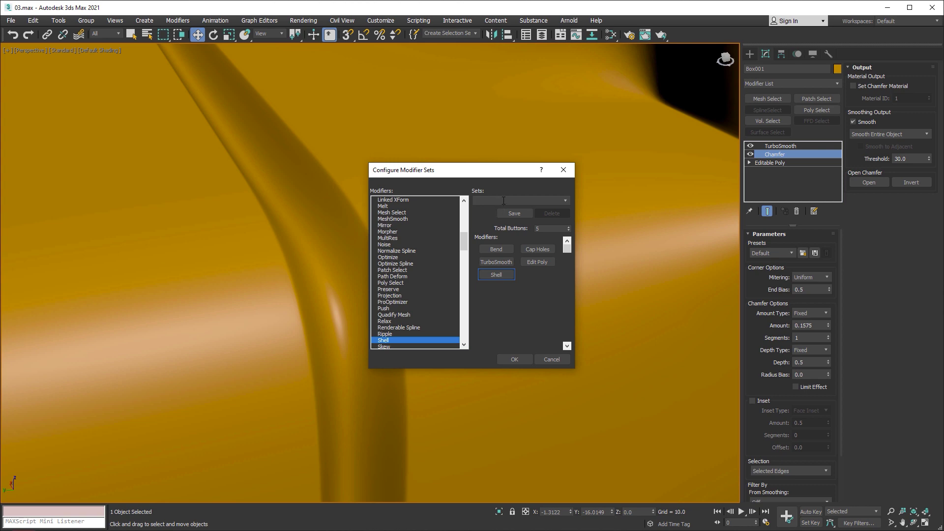
pyautogui.write('Misbotones')
pyautogui.click(522, 358)
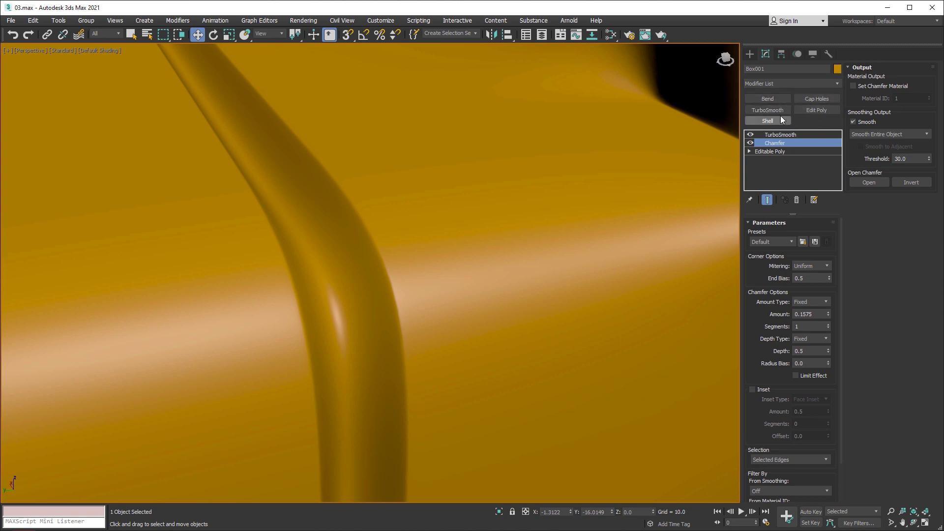
# - Replace the TurboSmooth modifier with a fresh one at 3 iterations
pyautogui.scroll(-5, 538, 186)
pyautogui.scroll(-5, 544, 182)
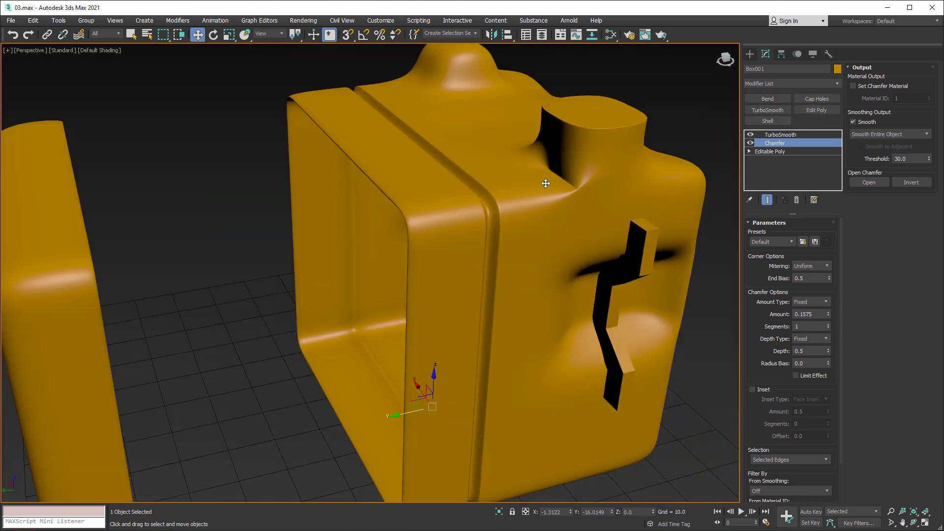
pyautogui.scroll(-2, 511, 205)
pyautogui.click(783, 135)
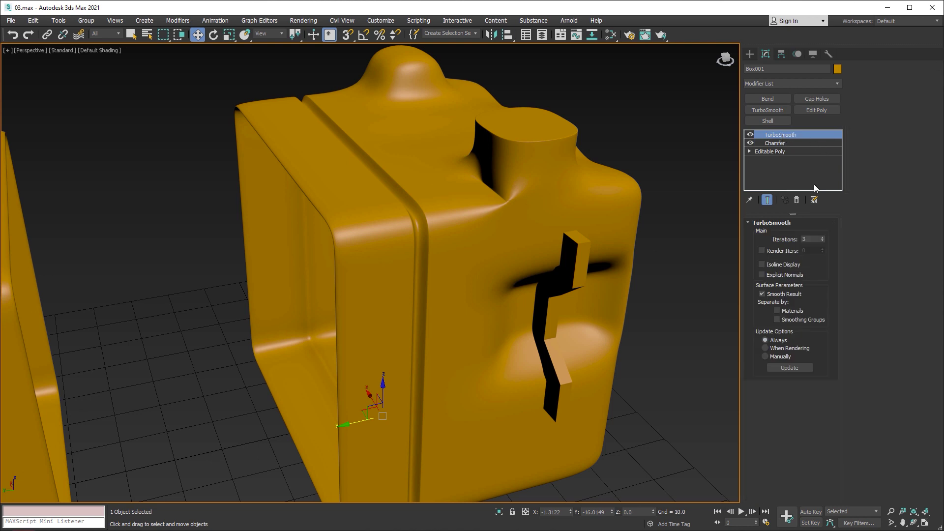
pyautogui.click(797, 199)
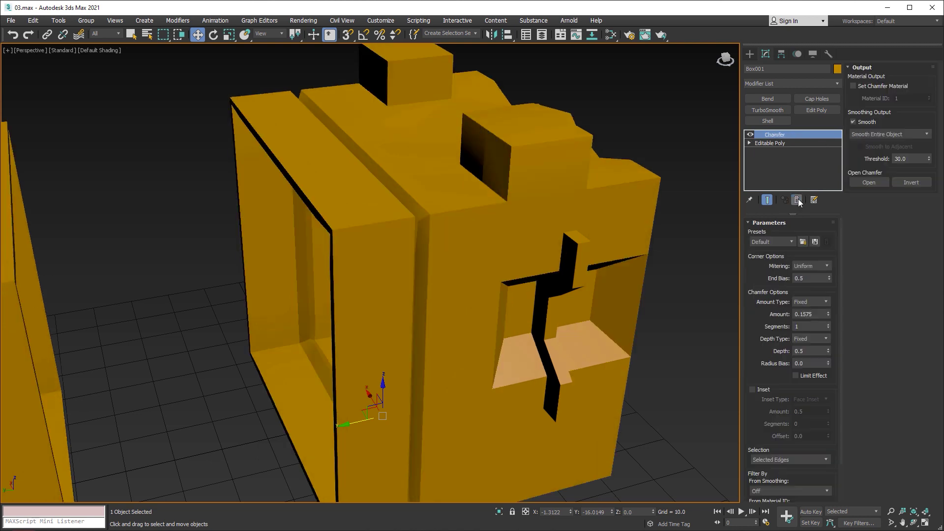
pyautogui.click(774, 109)
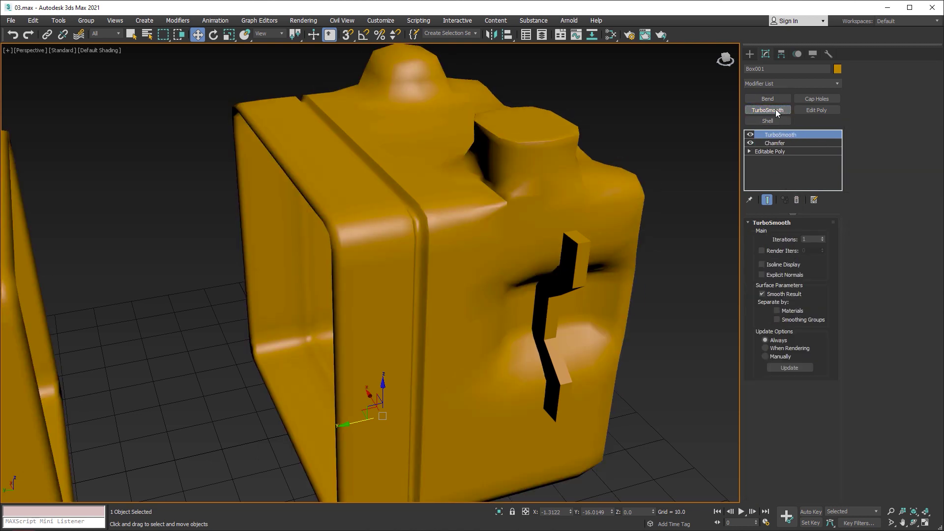
pyautogui.click(823, 238)
pyautogui.click(823, 237)
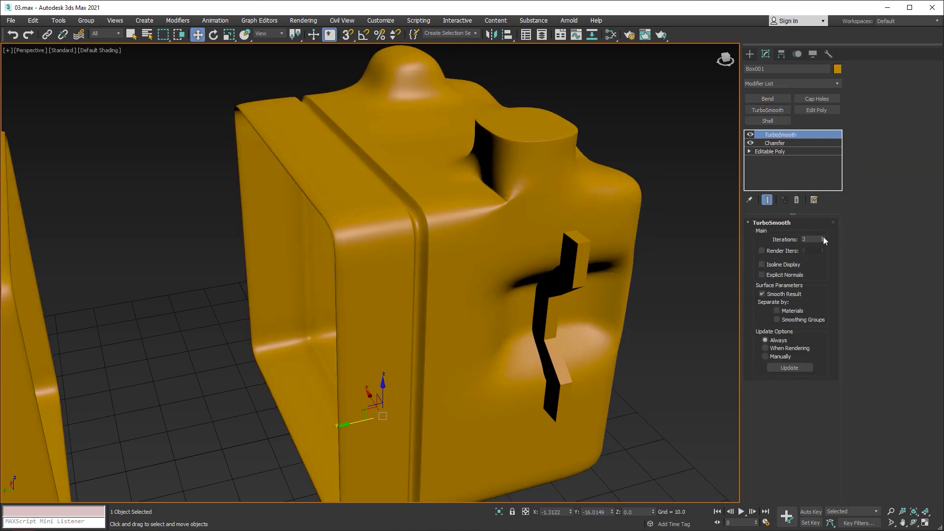
# - Add Edit Poly, then delete Edit Poly, TurboSmooth and Chamfer from the stack
pyautogui.click(817, 110)
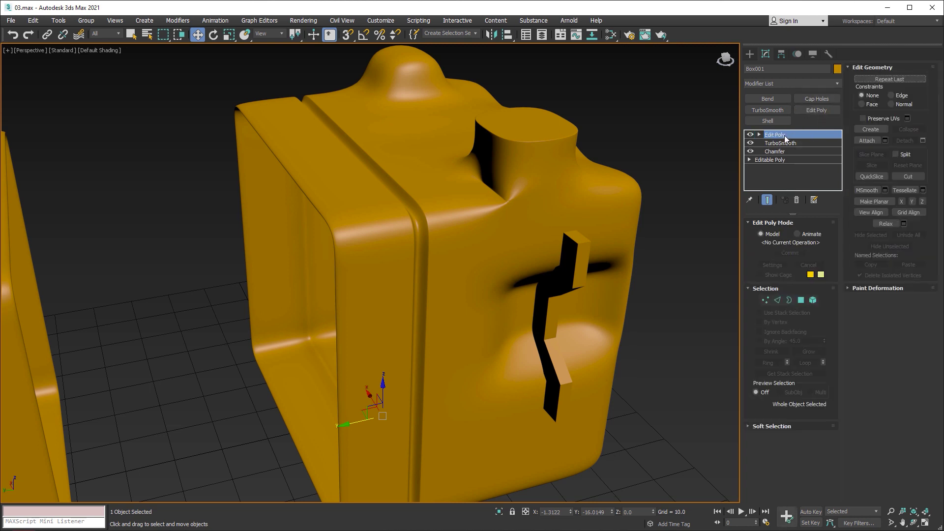
pyautogui.click(798, 199)
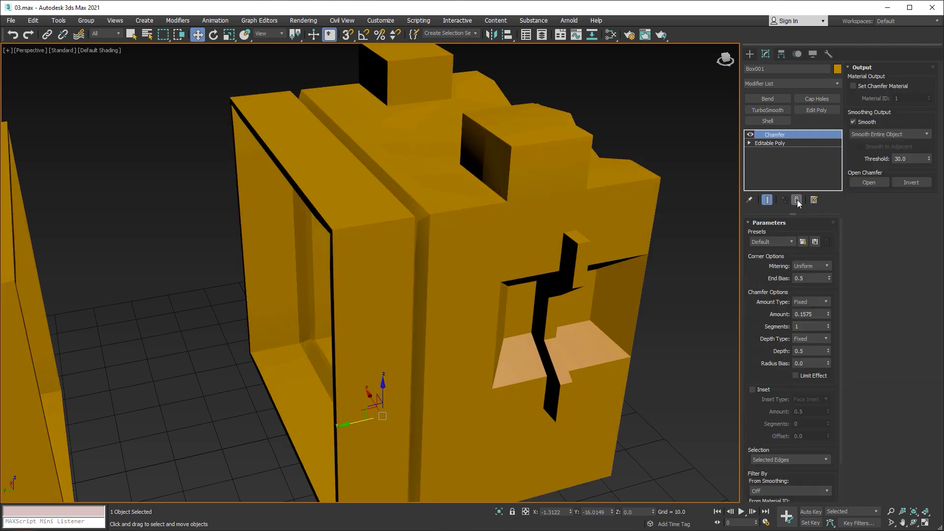
pyautogui.click(797, 200)
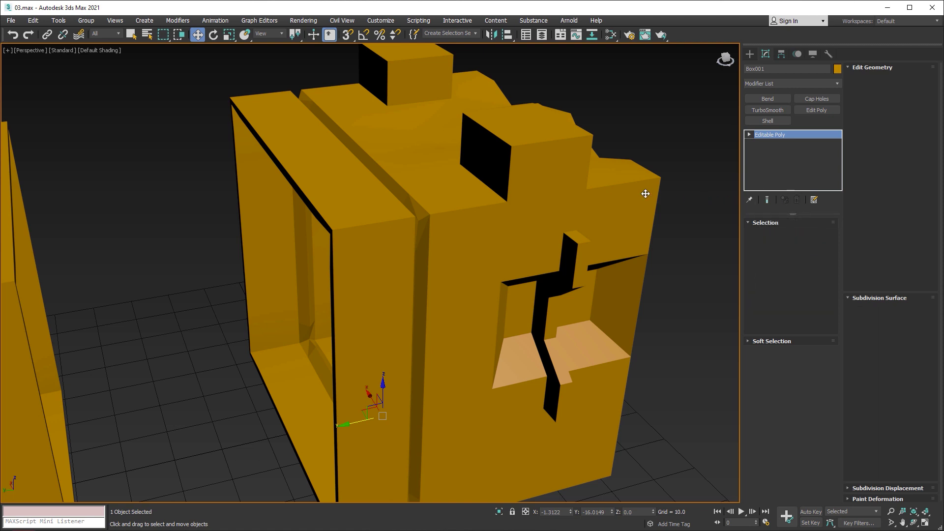
# - Turn on Edged Faces, enter Vertex mode, and browse the modifier list without adding anything
pyautogui.press('F4')
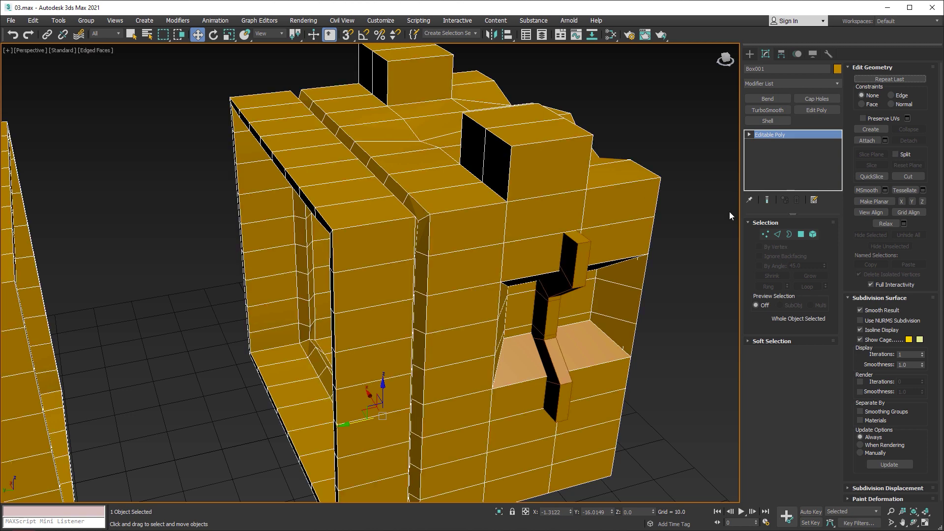
pyautogui.click(765, 234)
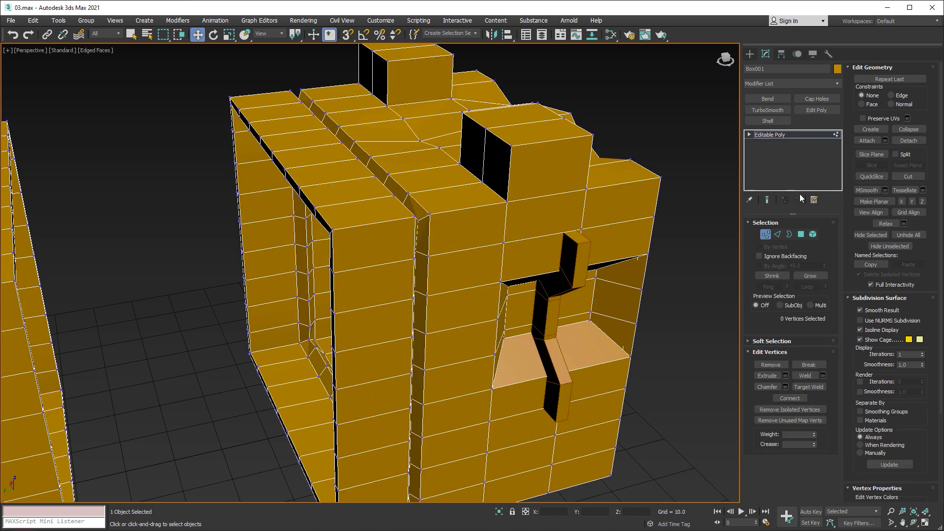
pyautogui.click(837, 84)
pyautogui.scroll(-5, 839, 102)
pyautogui.scroll(5, 839, 98)
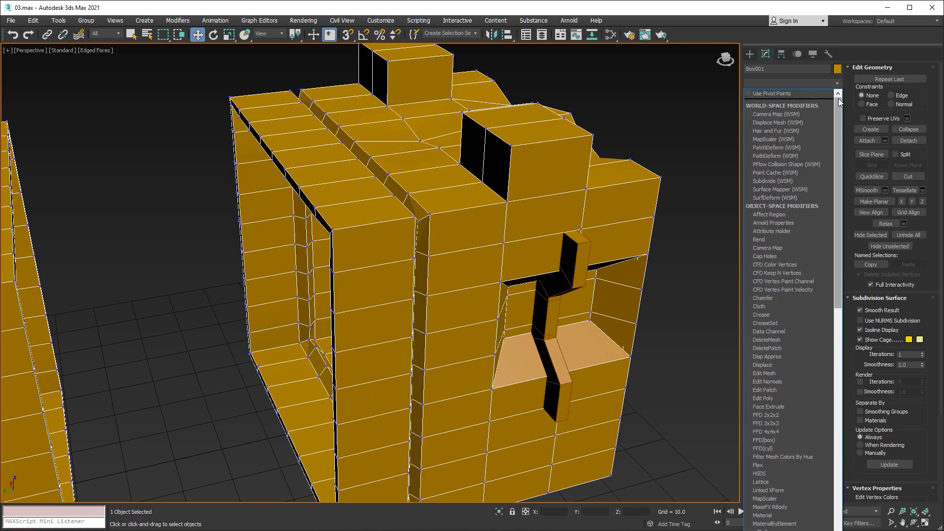
pyautogui.click(747, 14)
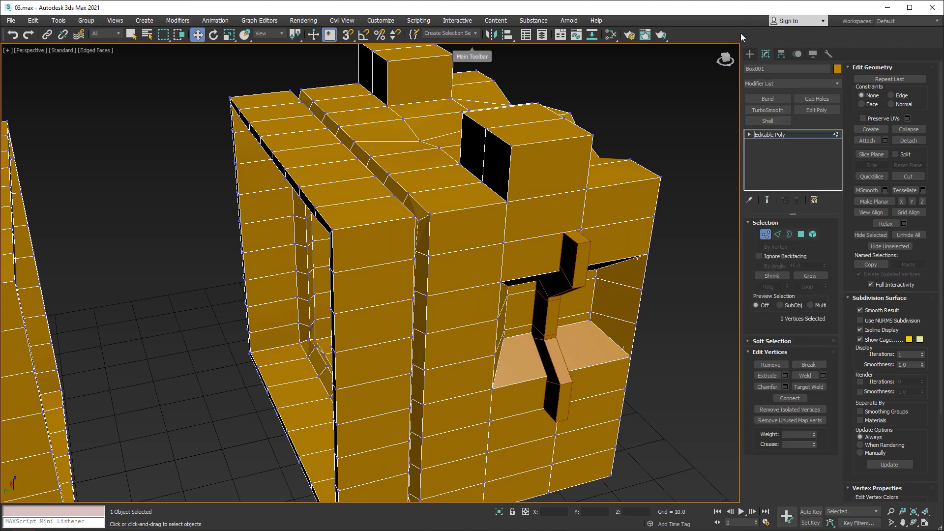
# - Enable the Modeling ribbon and dock it as a vertical panel on the left
pyautogui.rightClick(741, 33)
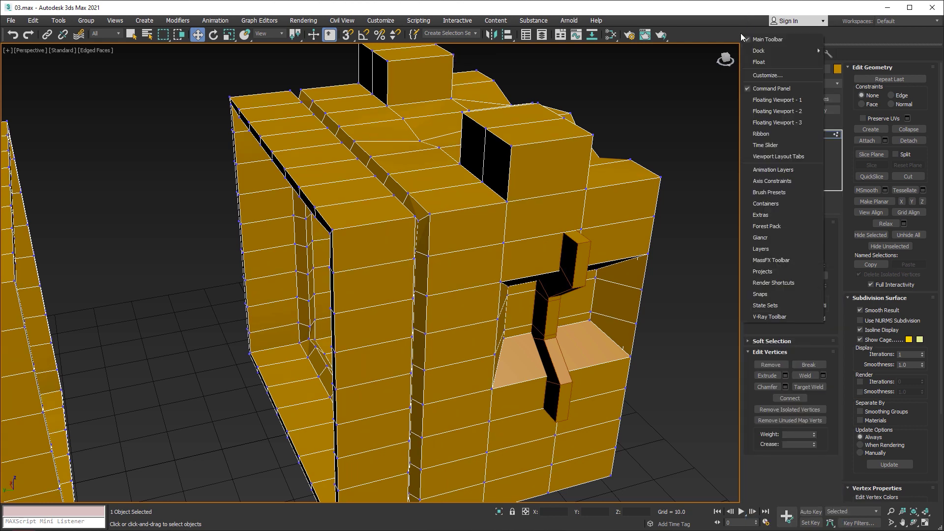
pyautogui.click(766, 135)
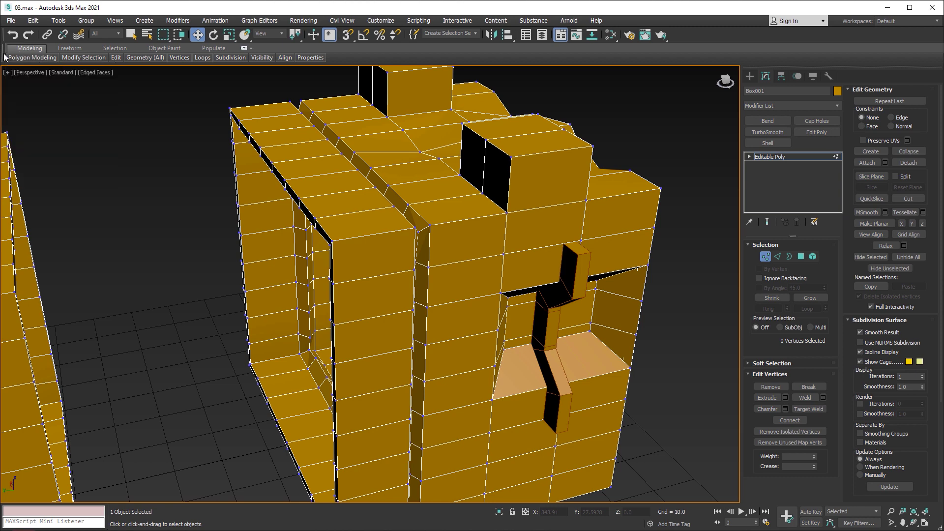
pyautogui.moveTo(8, 58); pyautogui.dragTo(11, 78)
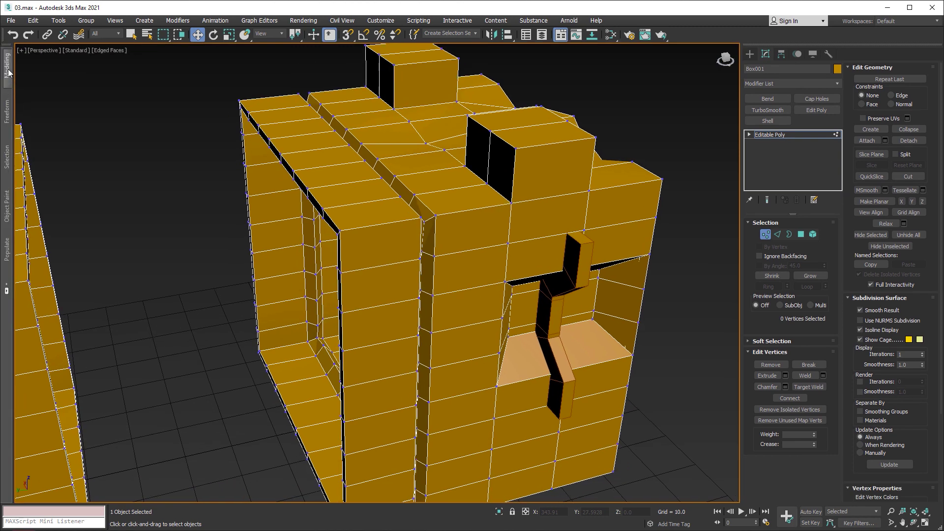
pyautogui.click(8, 72)
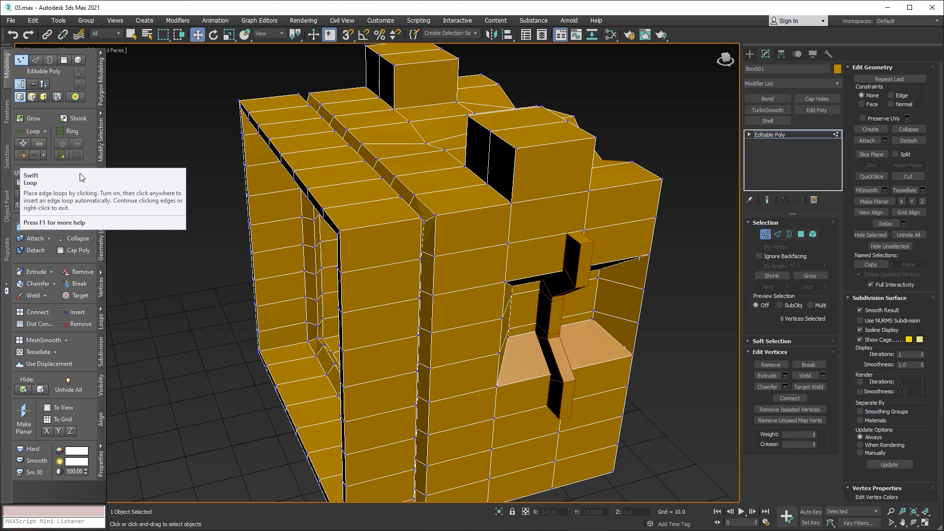
pyautogui.click(80, 175)
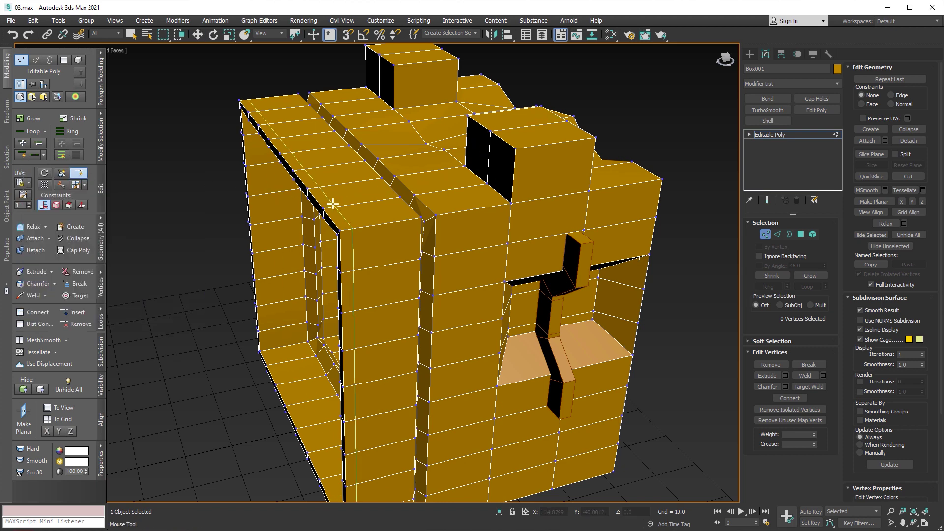
# - Add two Swift Loop edge loops and a QuickSlice across the block's walls
pyautogui.click(371, 215)
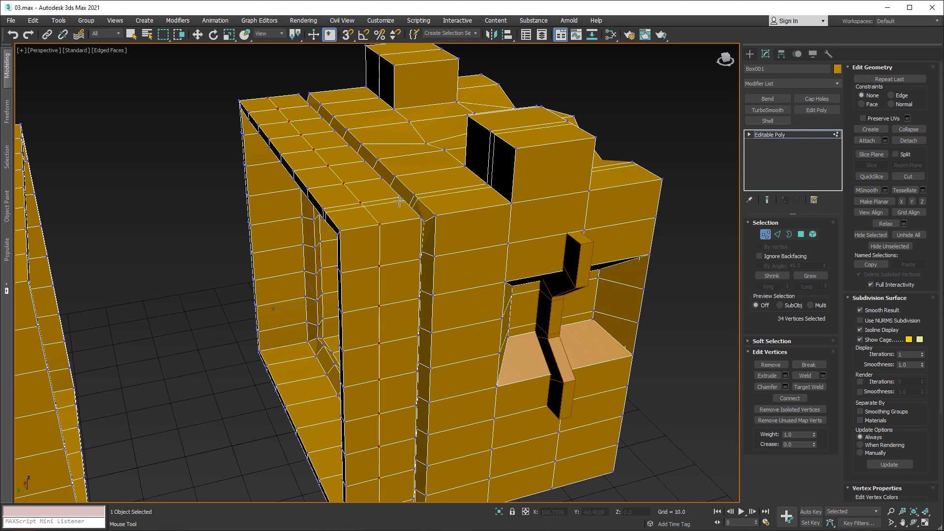
pyautogui.click(504, 202)
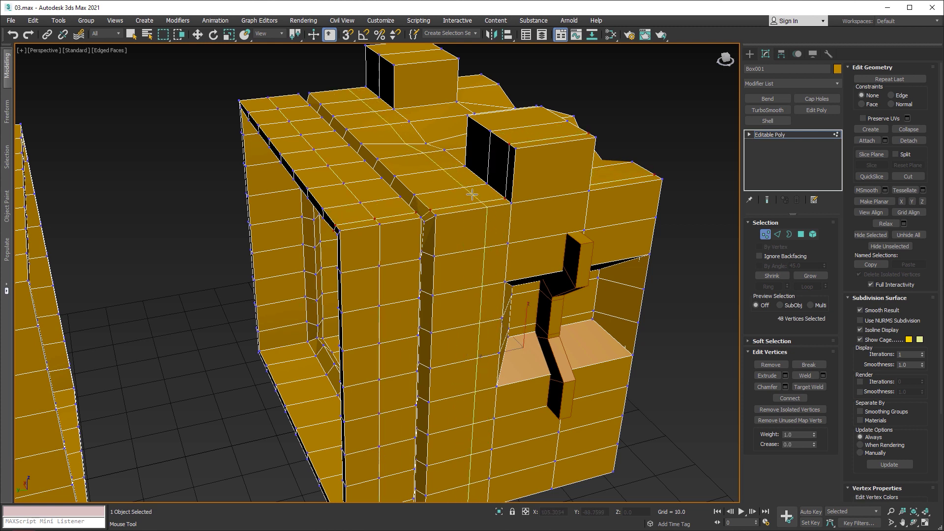
pyautogui.press('w')
pyautogui.click(6, 69)
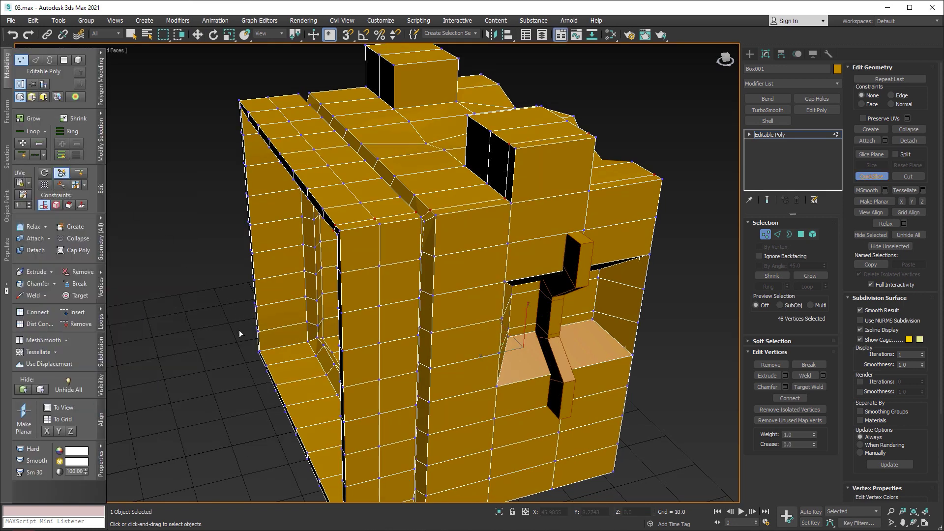
pyautogui.click(239, 329)
pyautogui.click(680, 181)
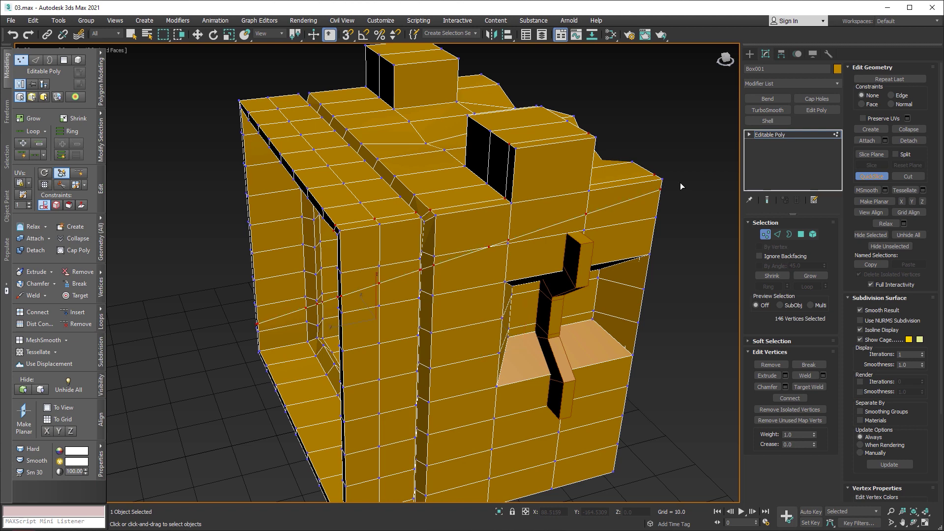
pyautogui.press('w')
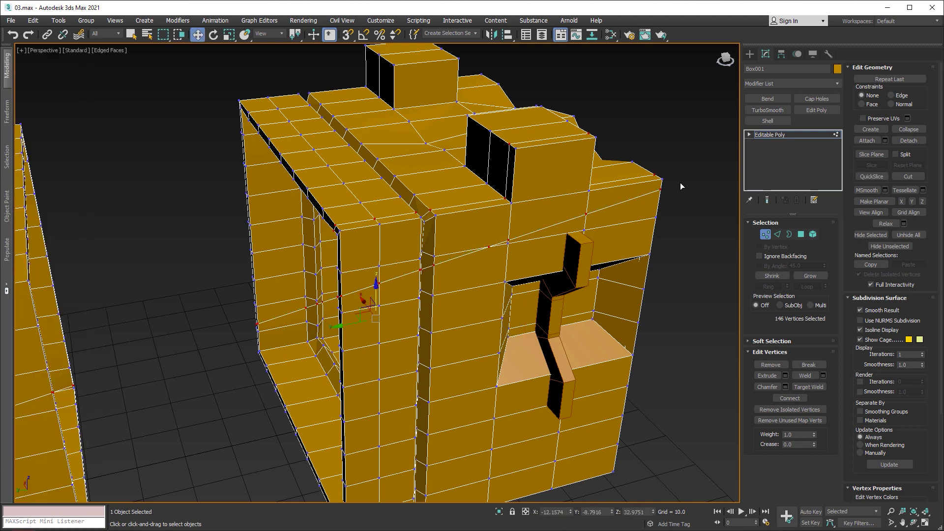
# - Switch to Edge mode and select edge 2167, orbiting to inspect the walls
pyautogui.click(777, 235)
pyautogui.click(643, 196)
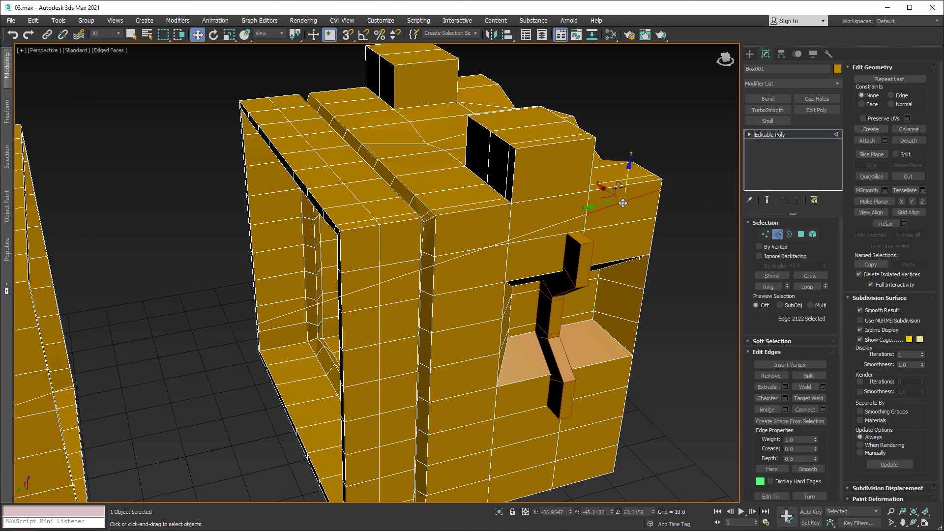
pyautogui.click(255, 322)
pyautogui.keyDown('alt'); pyautogui.moveTo(278, 331); pyautogui.dragTo(286, 334, button='middle'); pyautogui.keyUp('alt')
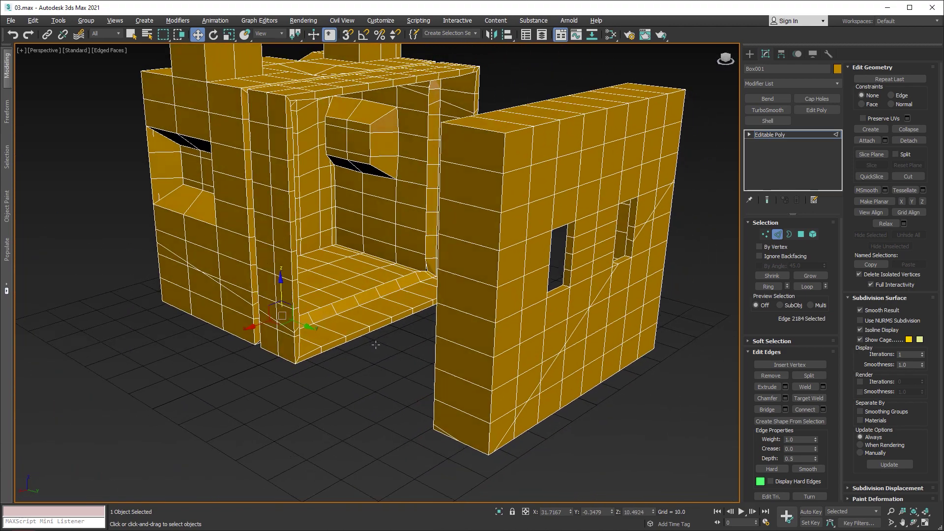
pyautogui.click(278, 295)
pyautogui.moveTo(278, 295)
pyautogui.keyDown('alt'); pyautogui.mouseDown(button='middle')
pyautogui.moveTo(337, 347)
pyautogui.moveTo(364, 338)
pyautogui.mouseUp(button='middle'); pyautogui.keyUp('alt')
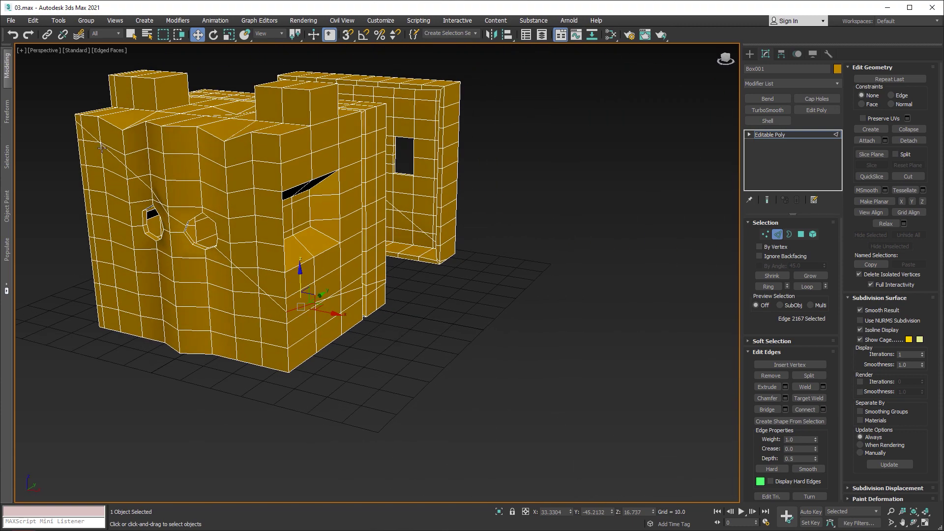